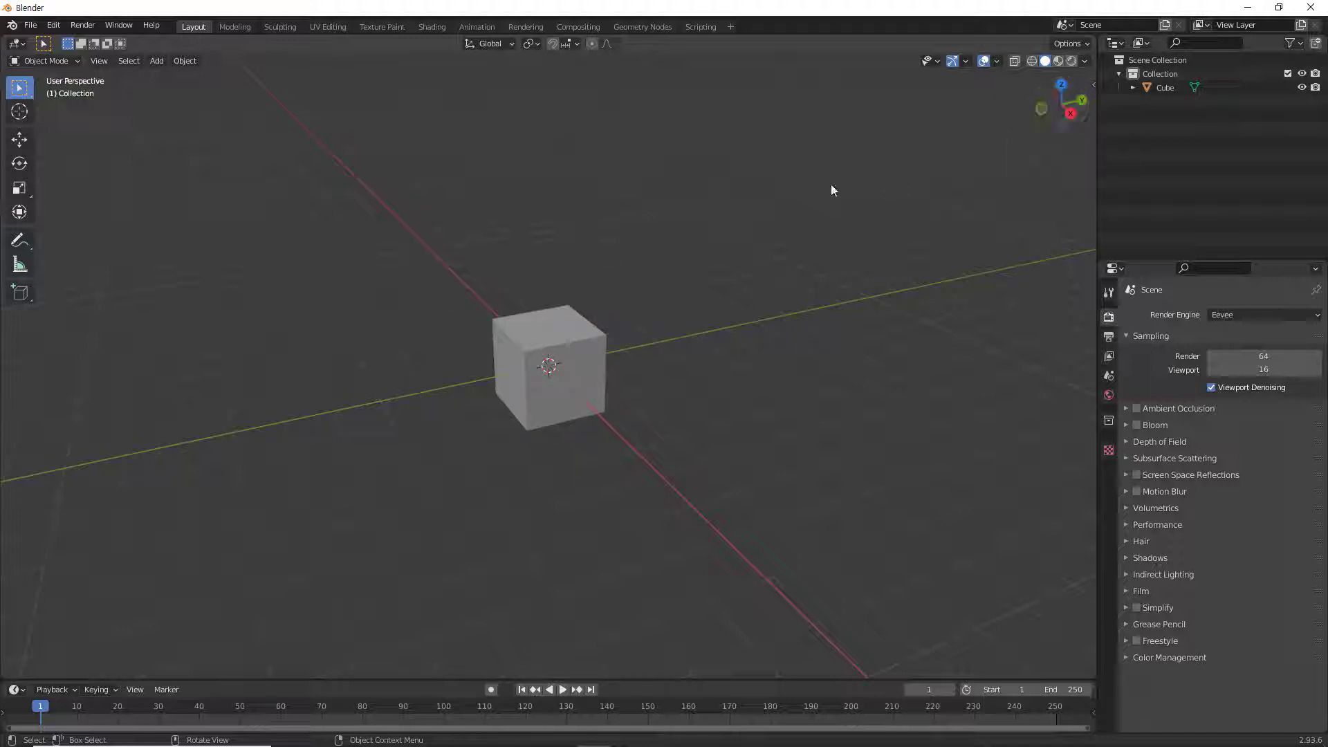
- Delete the default cube and add a UV sphere at the world origin
click(578, 335)
key(Delete)
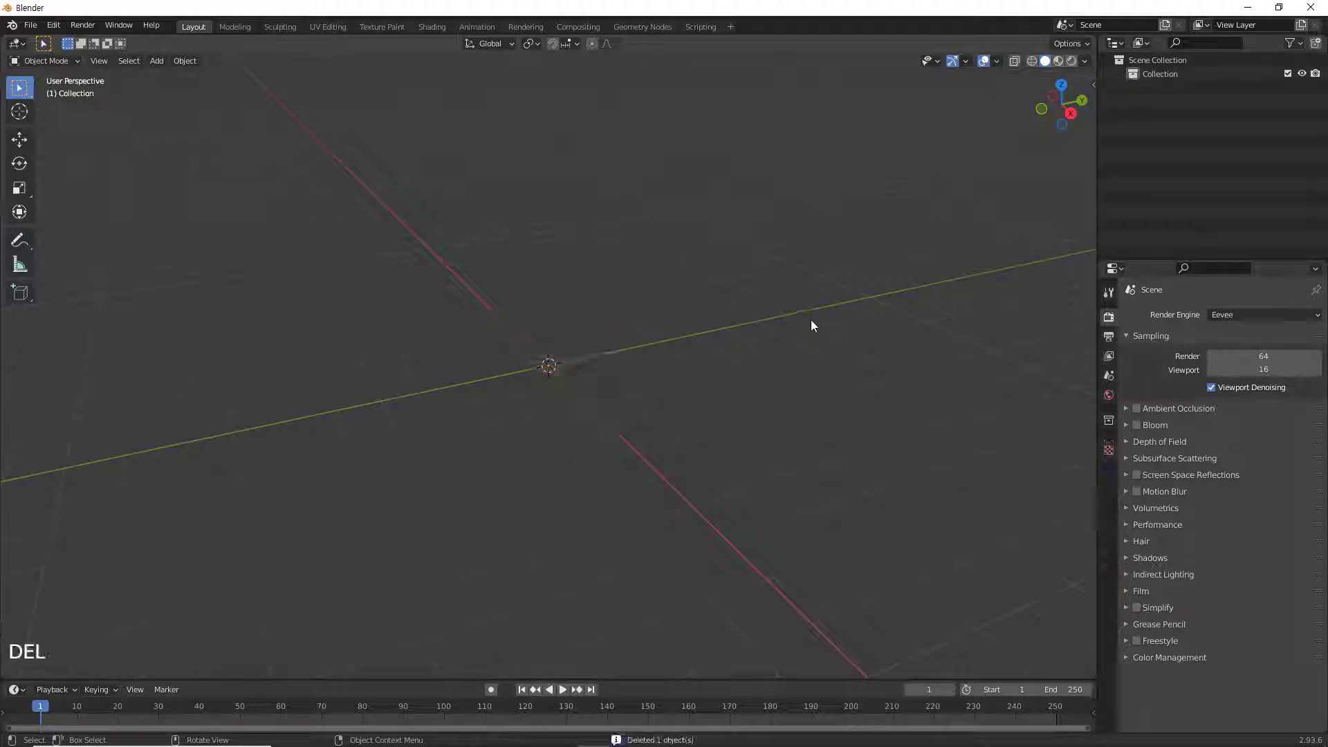
key(shift+a)
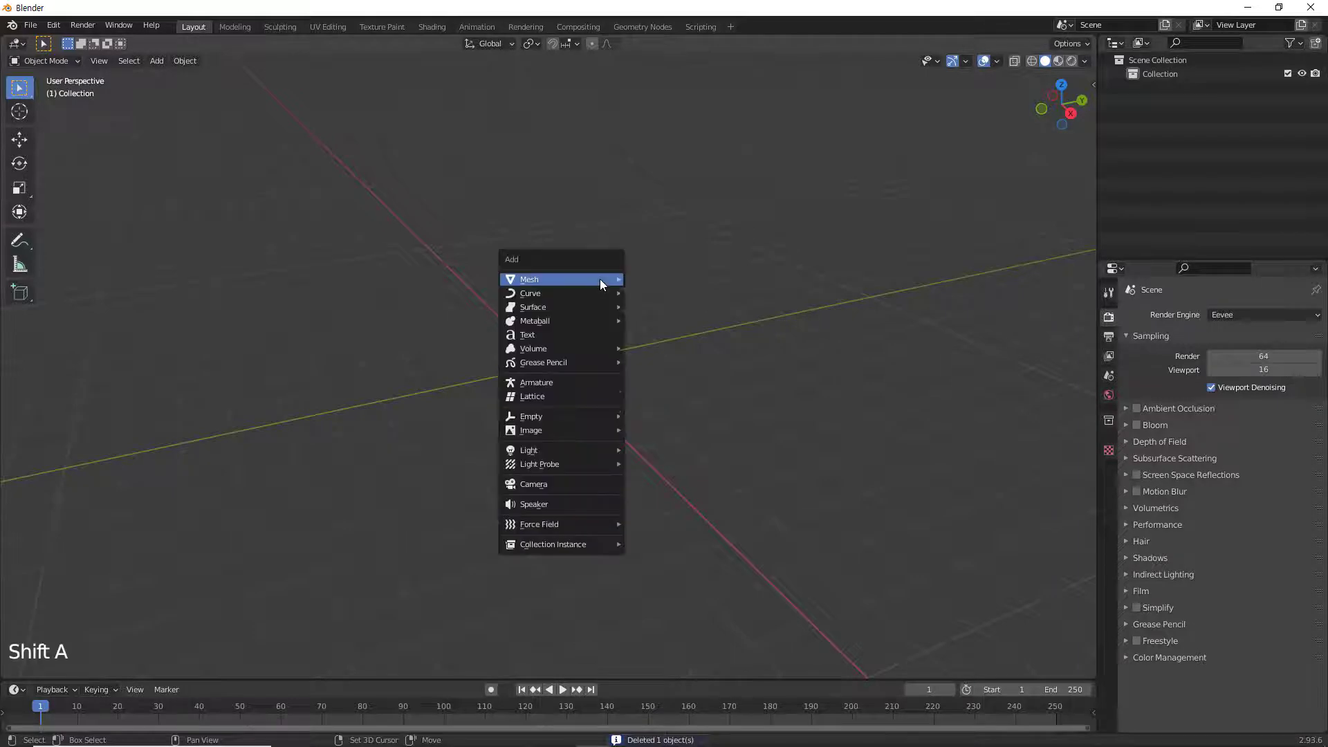
mouse_move(600, 280)
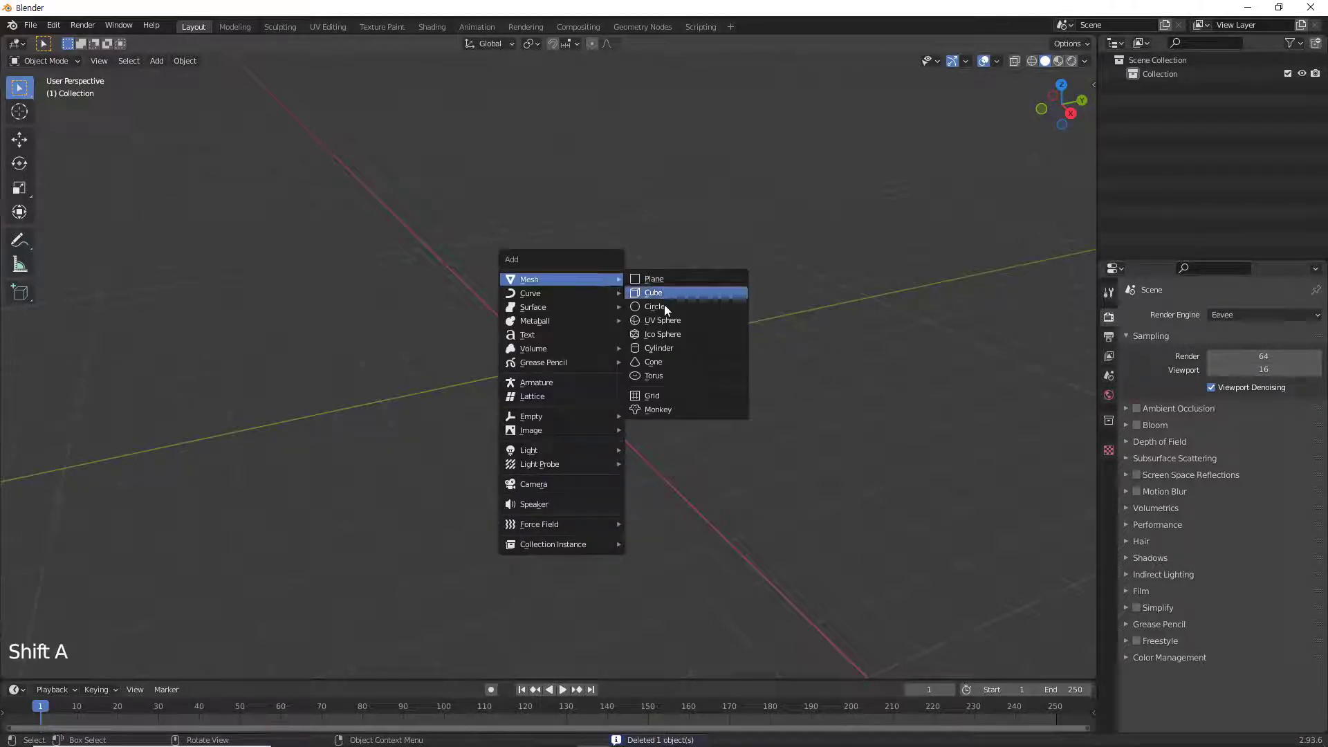
click(671, 324)
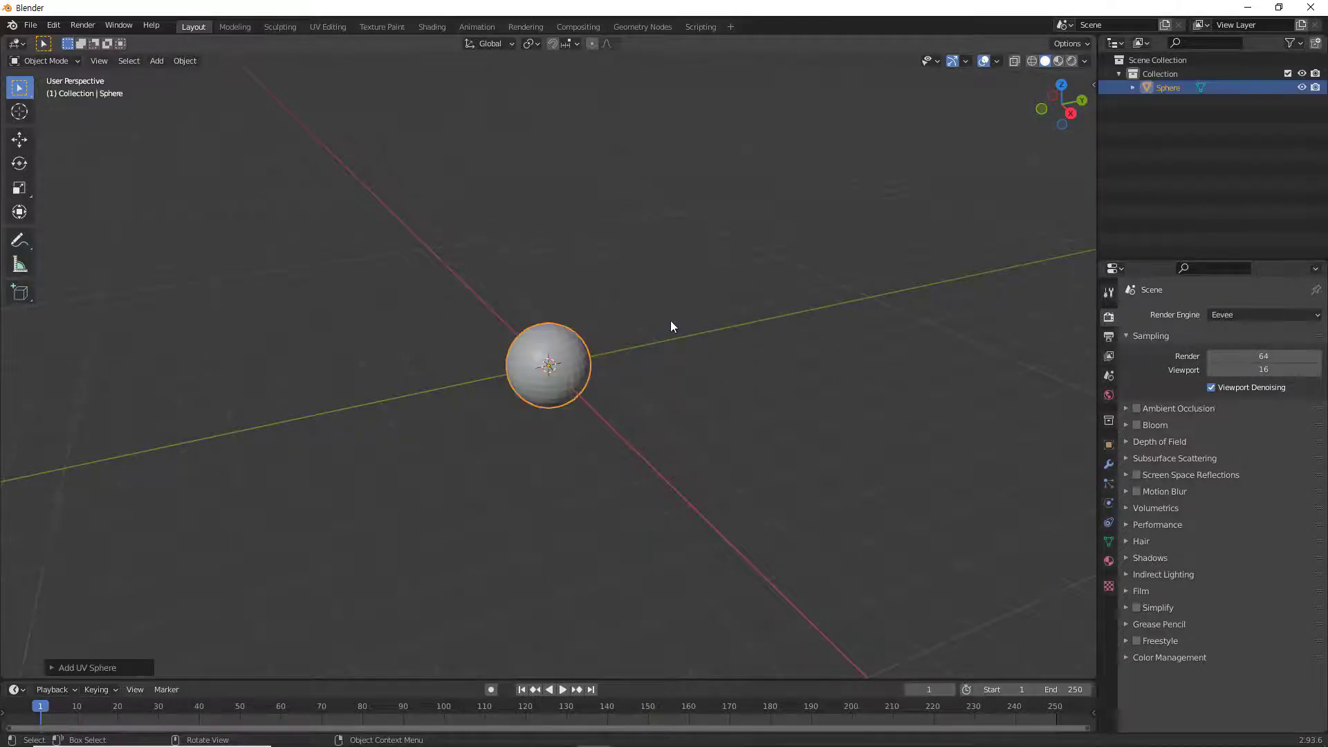
- Turn on the Axis display for the sphere in its object viewport display settings
click(573, 360)
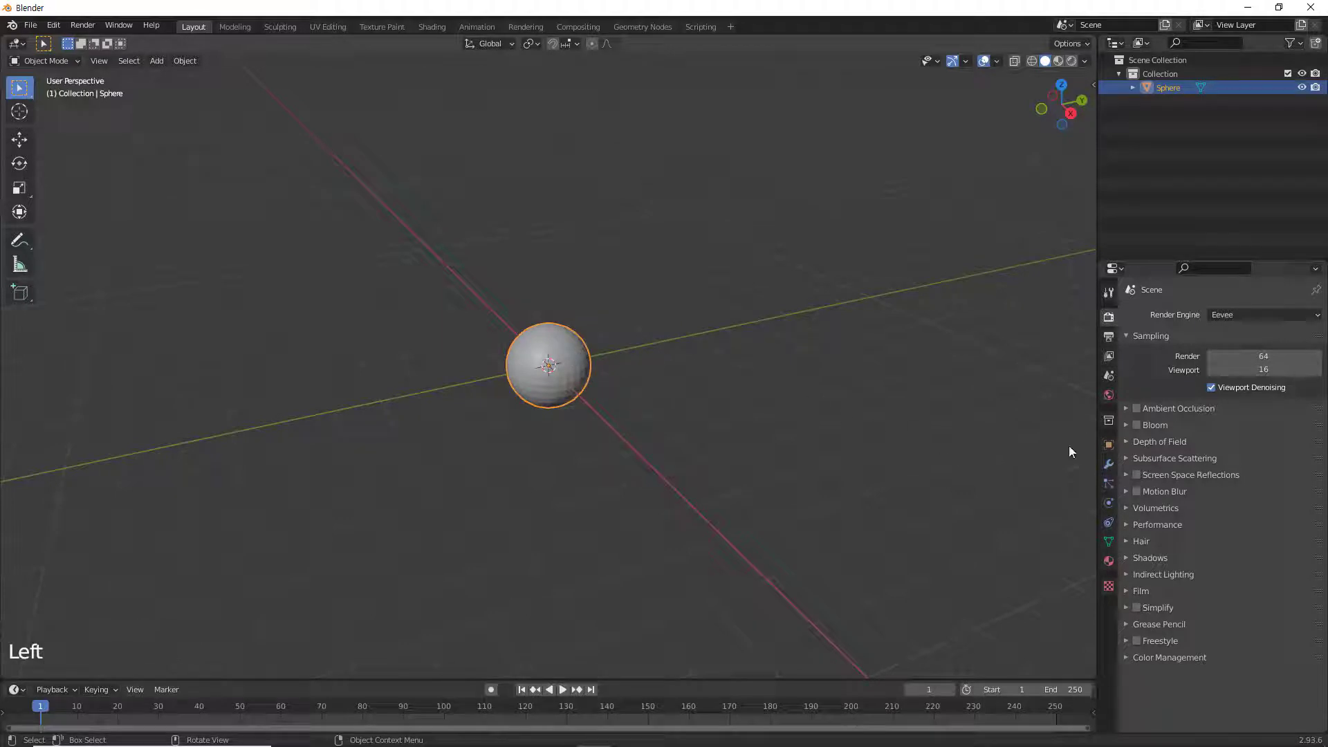
click(1108, 445)
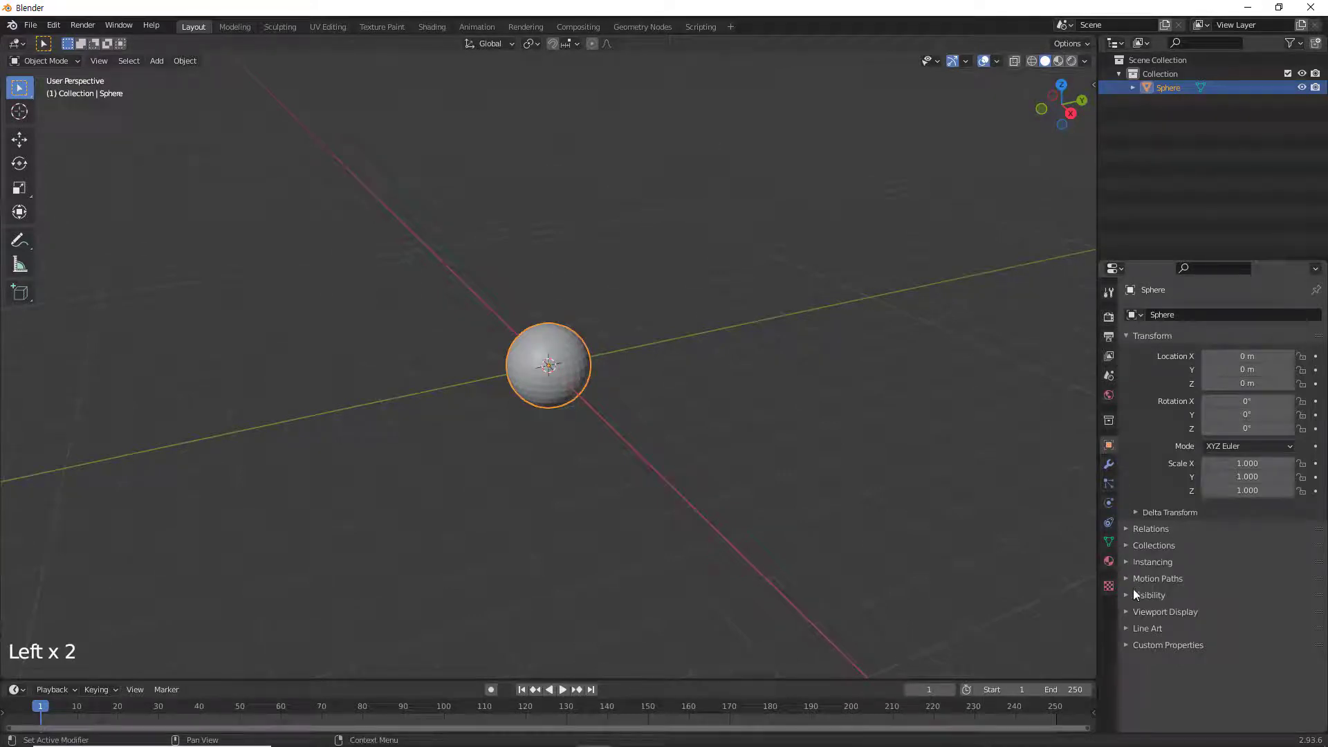
click(1139, 612)
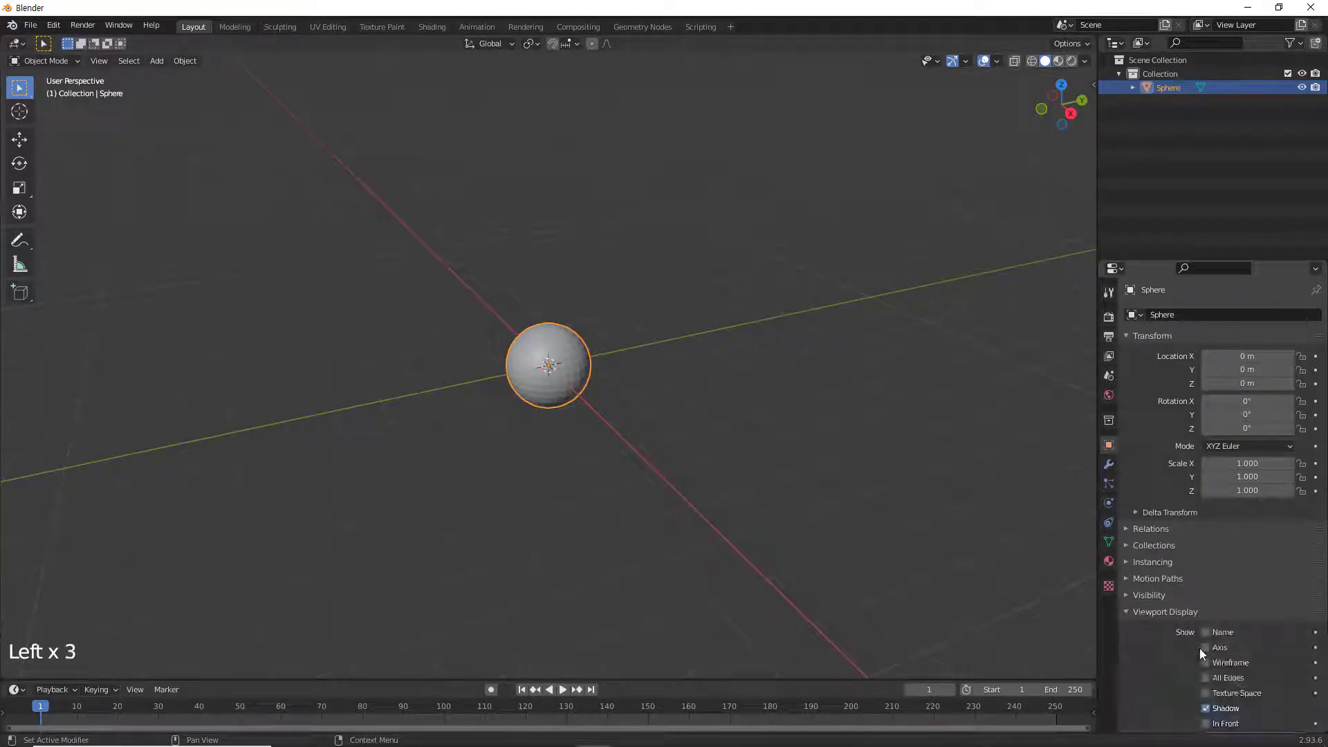
click(1207, 648)
scroll(694, 404, up, 2)
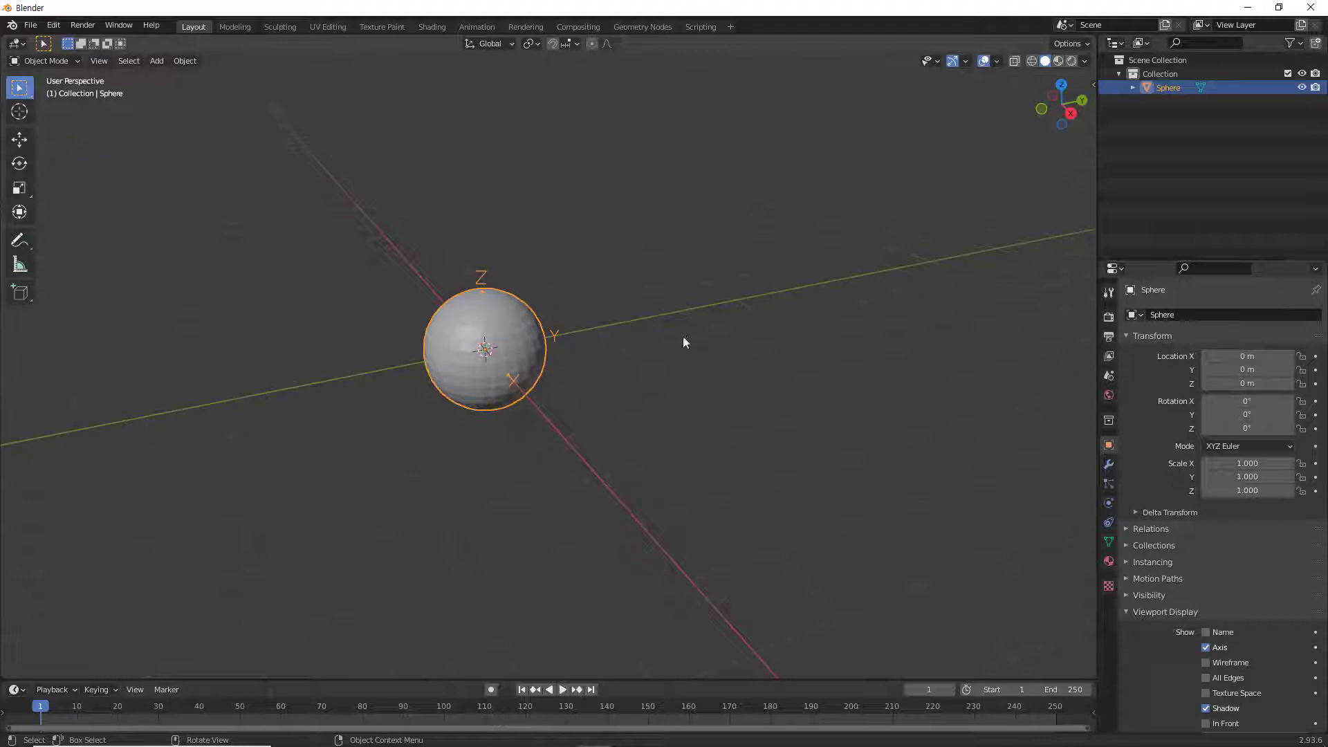
- Show the viewport's sidebar and rotate the sphere about the X axis by about -22.5° with the Rotate gizmo
click(507, 323)
key(n)
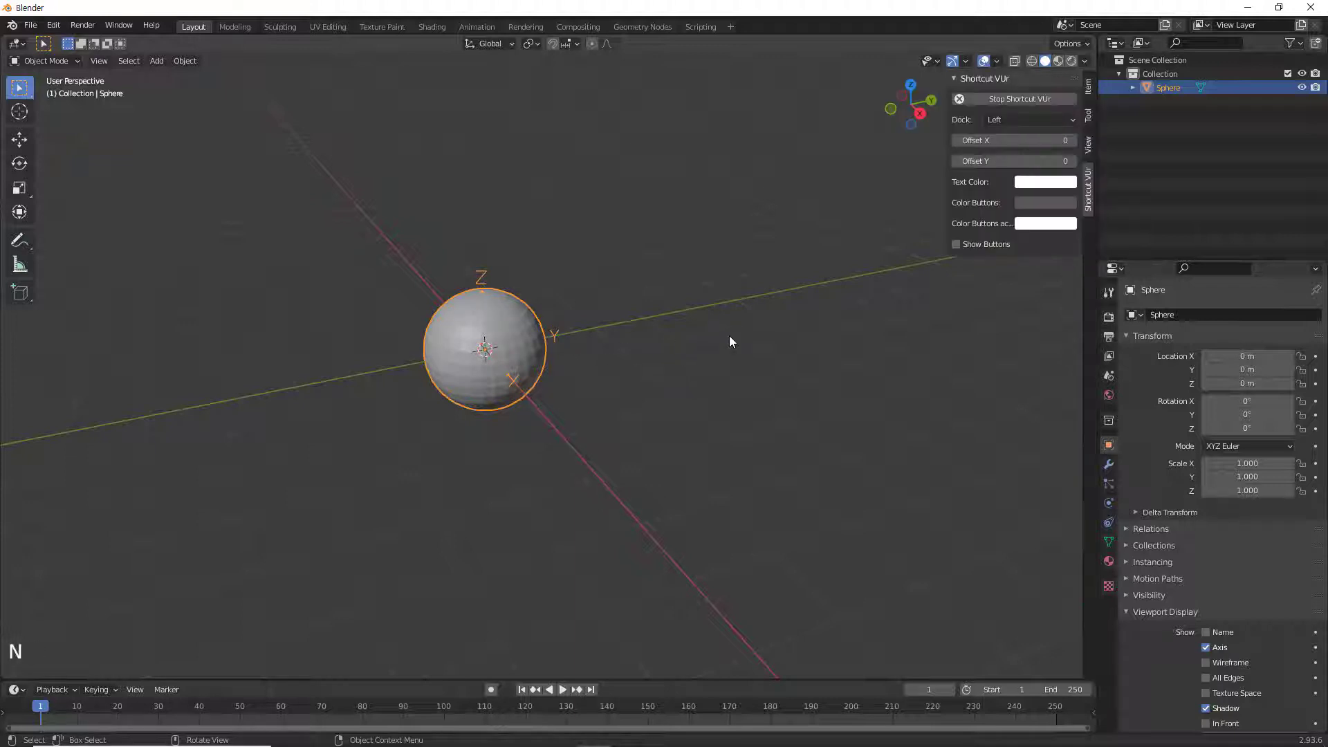
click(1089, 118)
click(1089, 145)
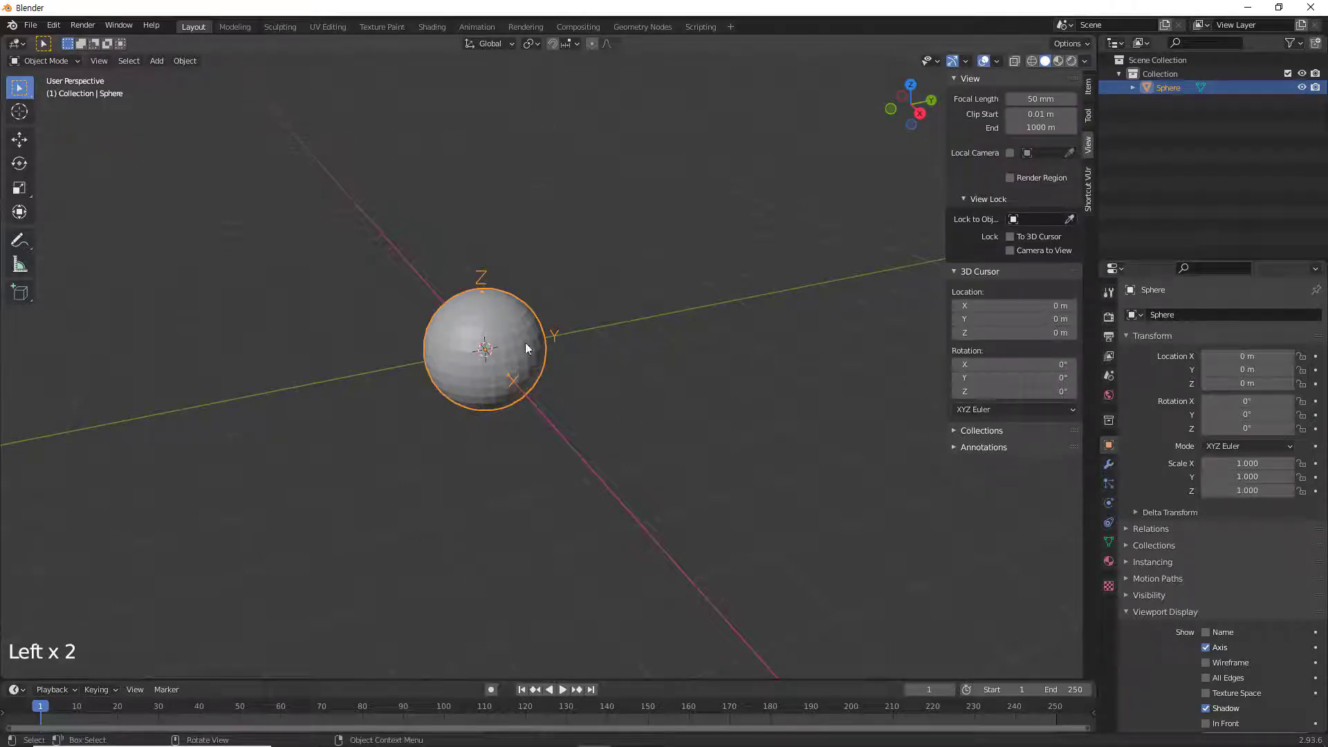
click(20, 163)
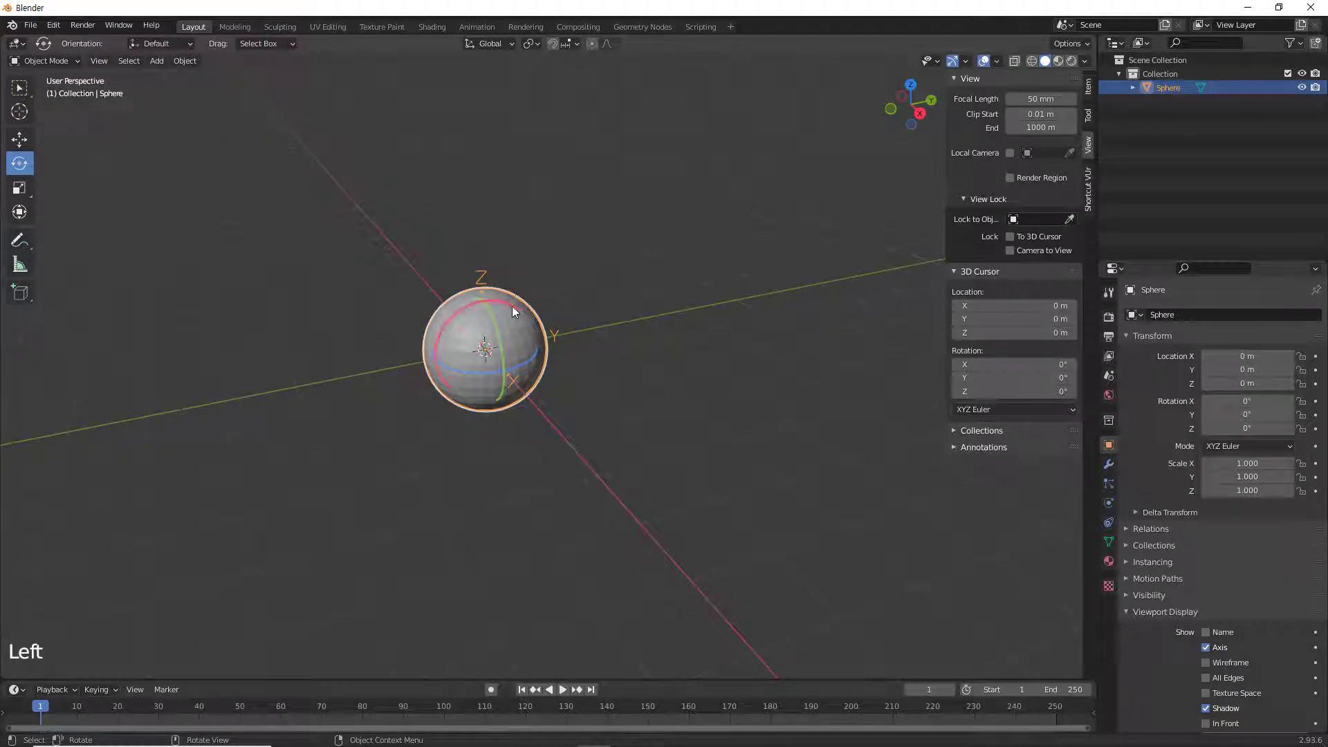
drag(514, 309, 535, 316)
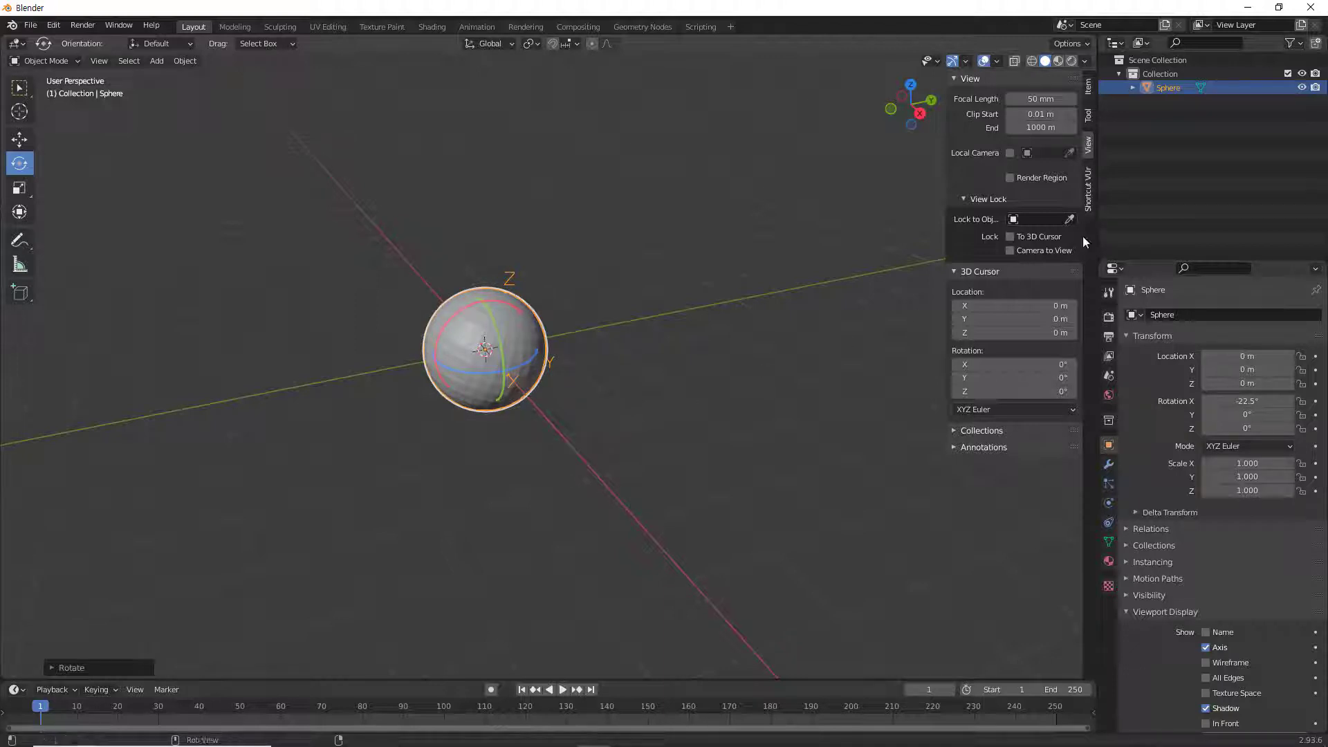
- Set the sphere's X rotation to exactly -30° in its transform values
click(1088, 116)
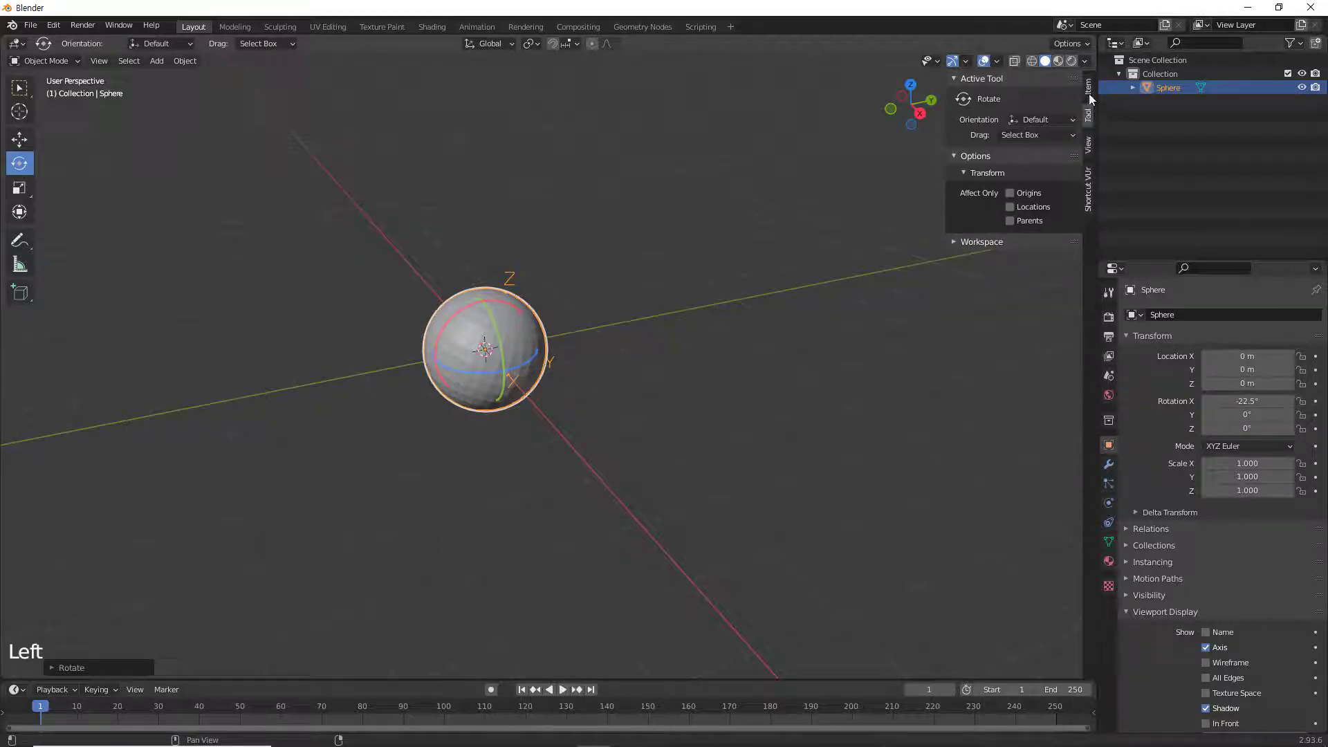
click(1089, 88)
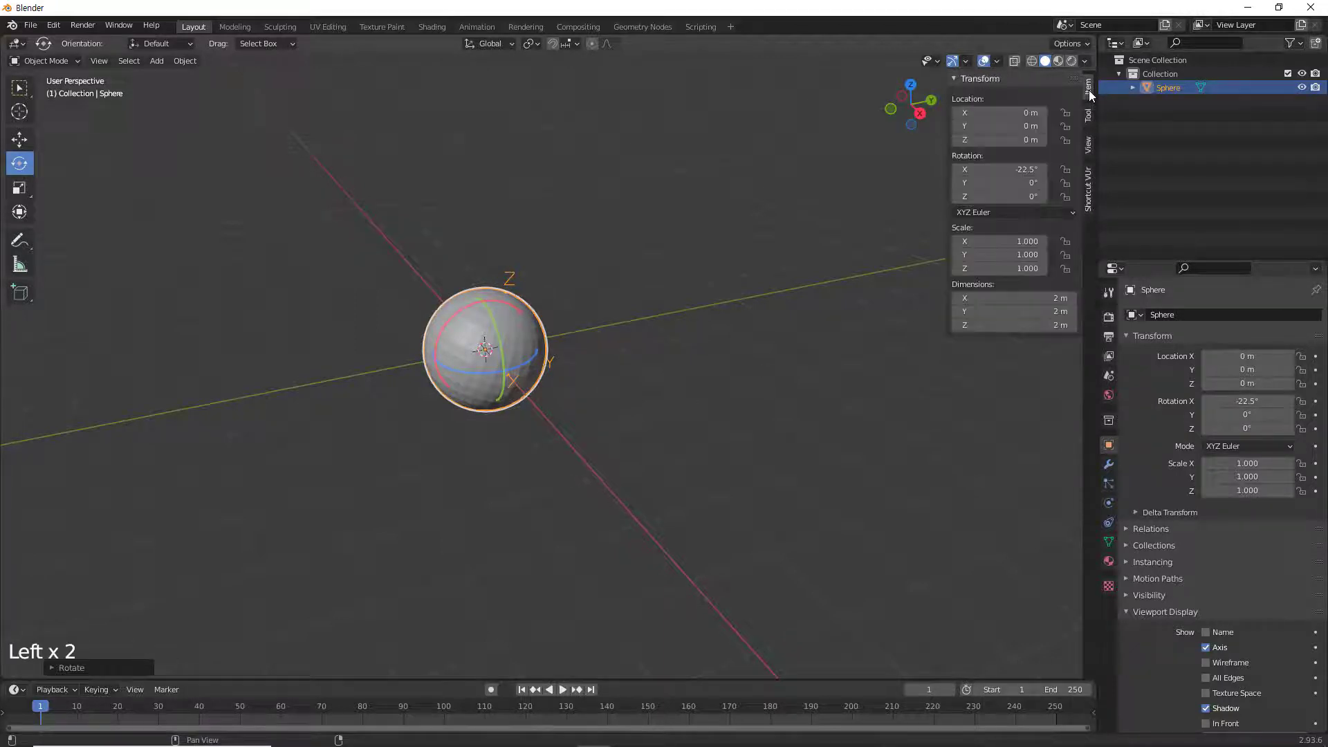
click(1022, 173)
text(-30)
key(Return)
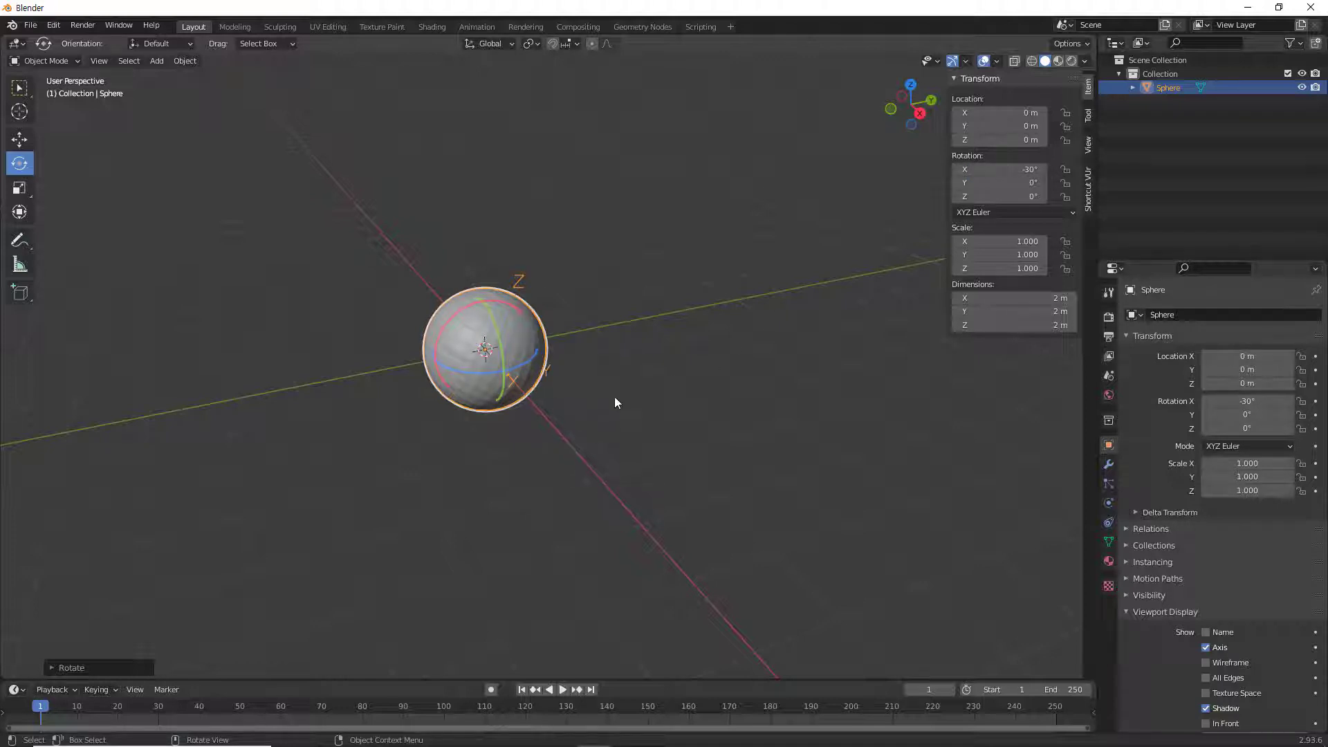
- Activate the Move tool on the tilted sphere and compare its gizmo with the global axes
middle_drag(616, 397, 670, 436)
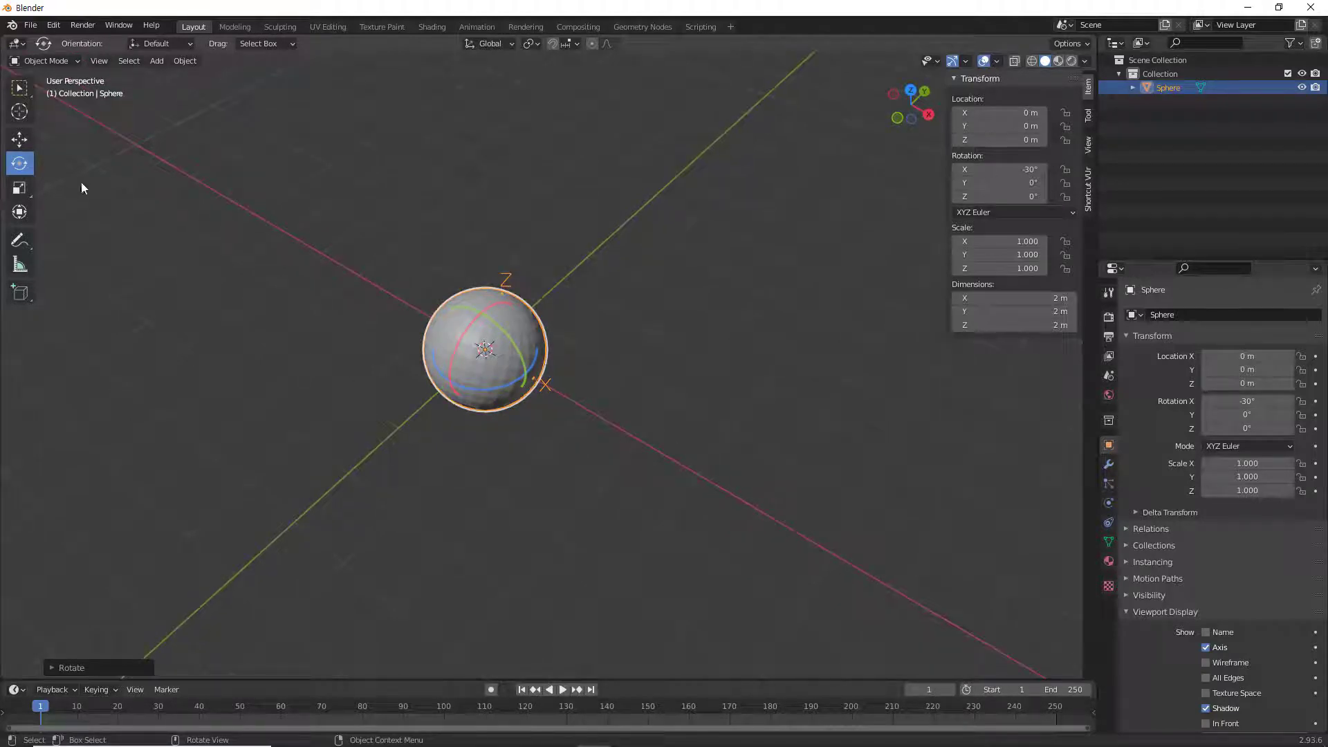
click(20, 140)
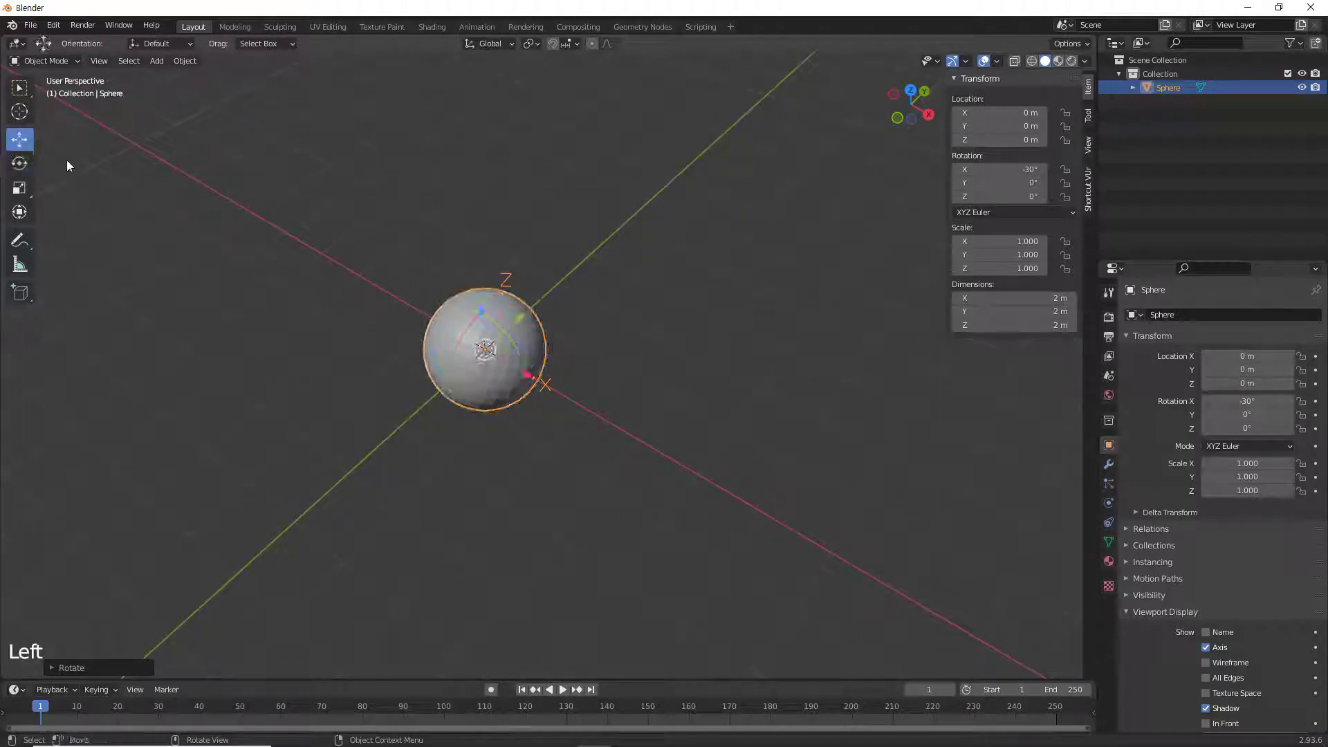
click(509, 40)
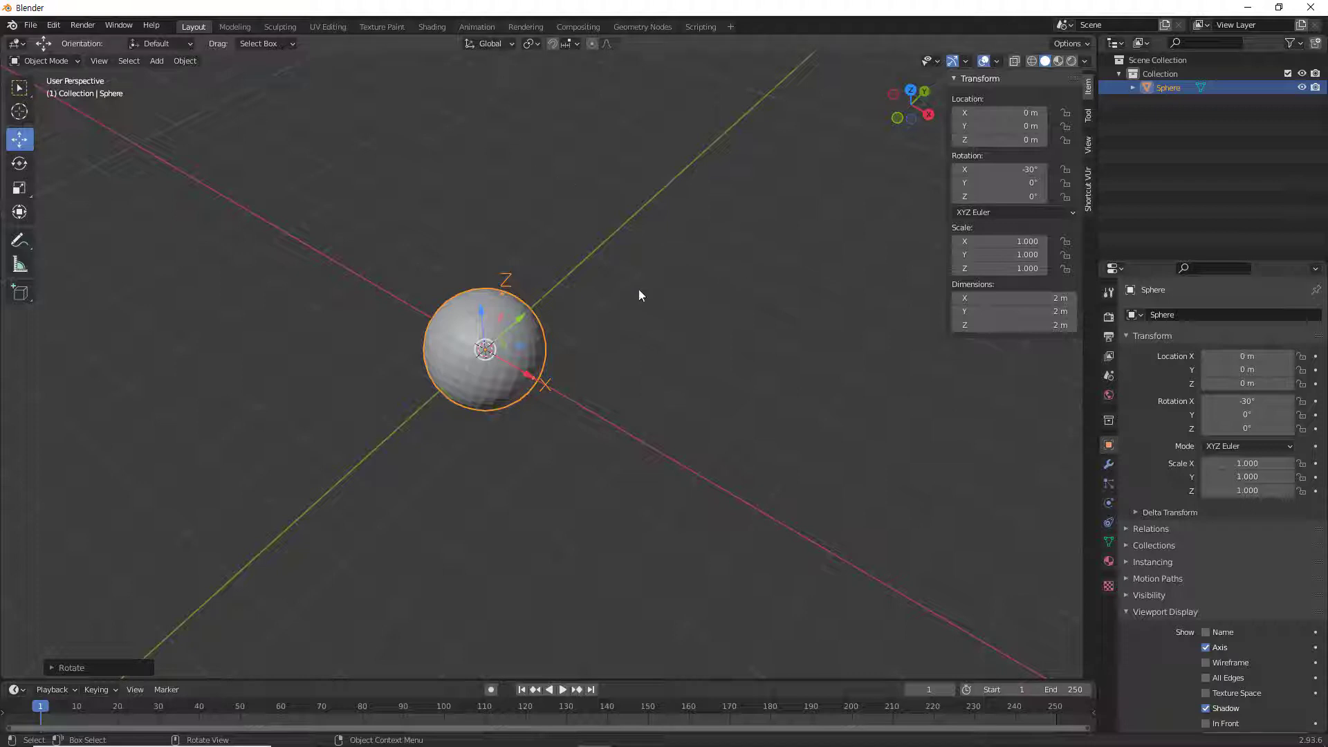
middle_drag(638, 371, 689, 354)
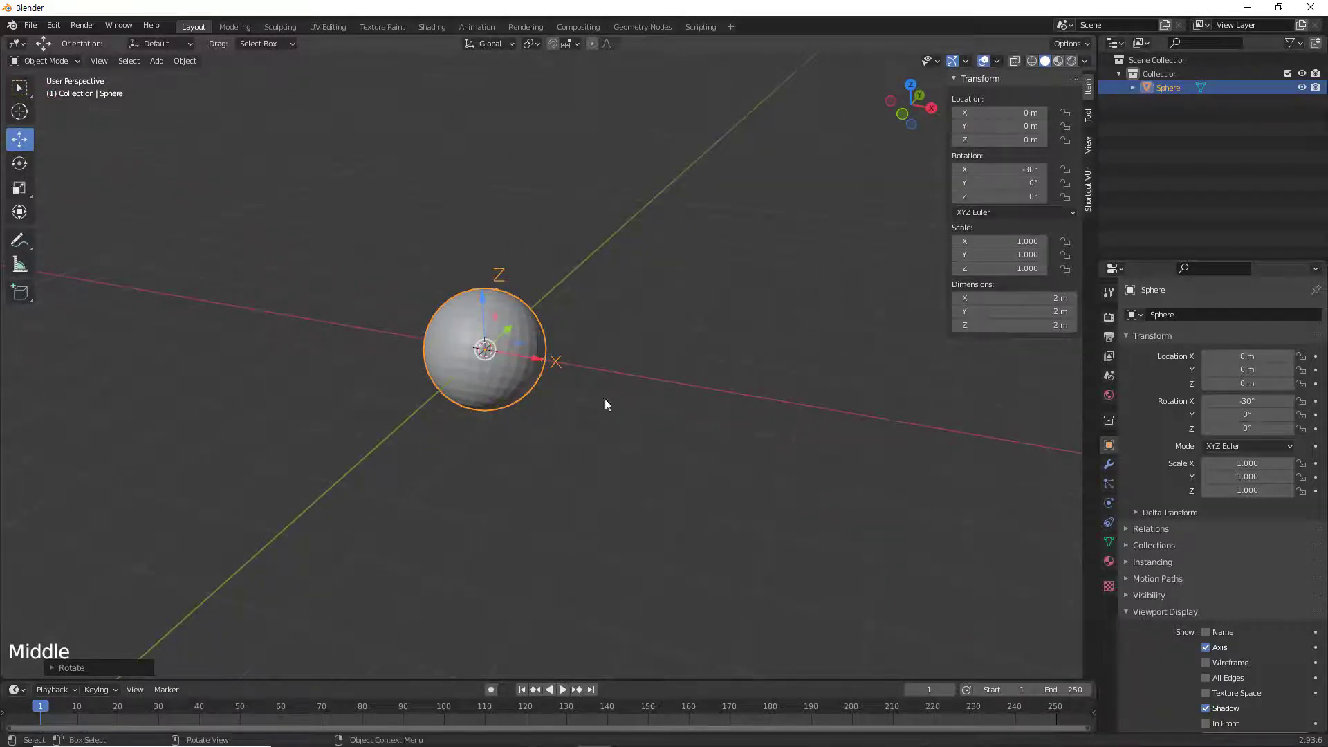
middle_drag(616, 408, 569, 386)
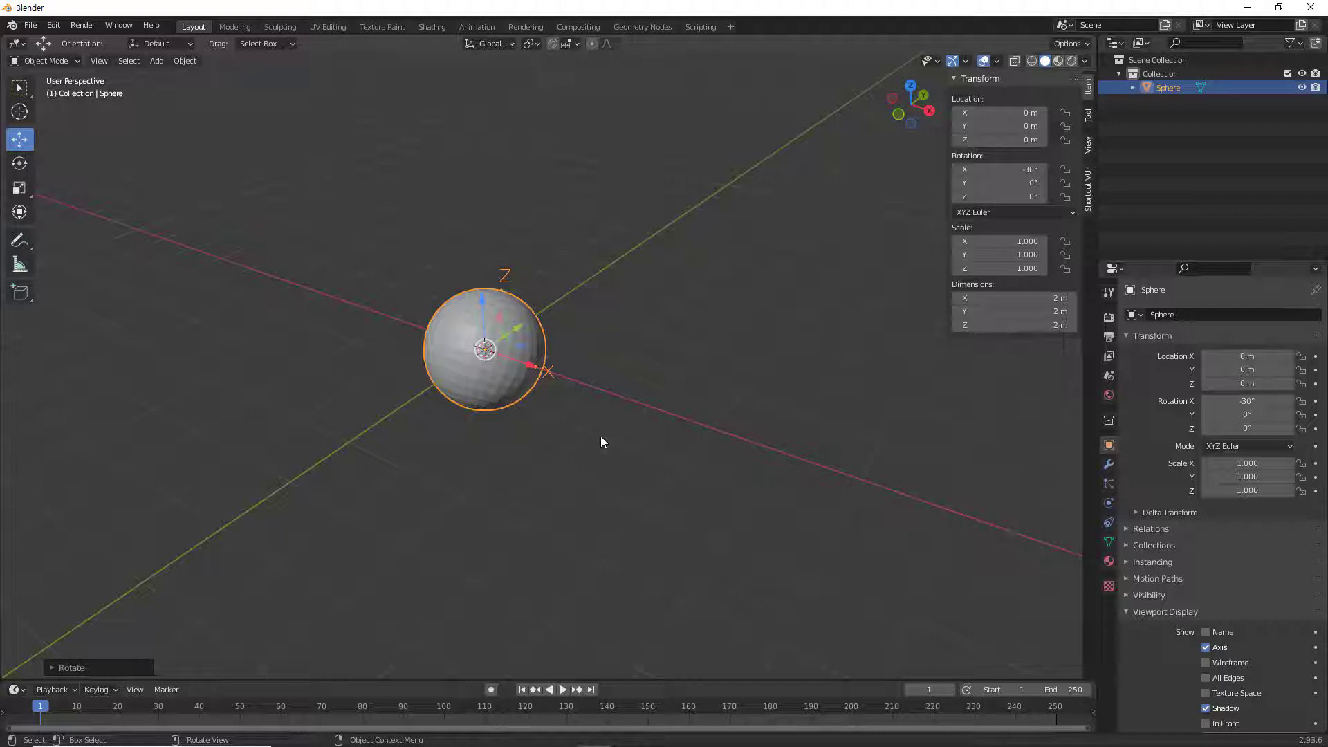
- Try moving the sphere along the global X axis, then cancel the move
key(g)
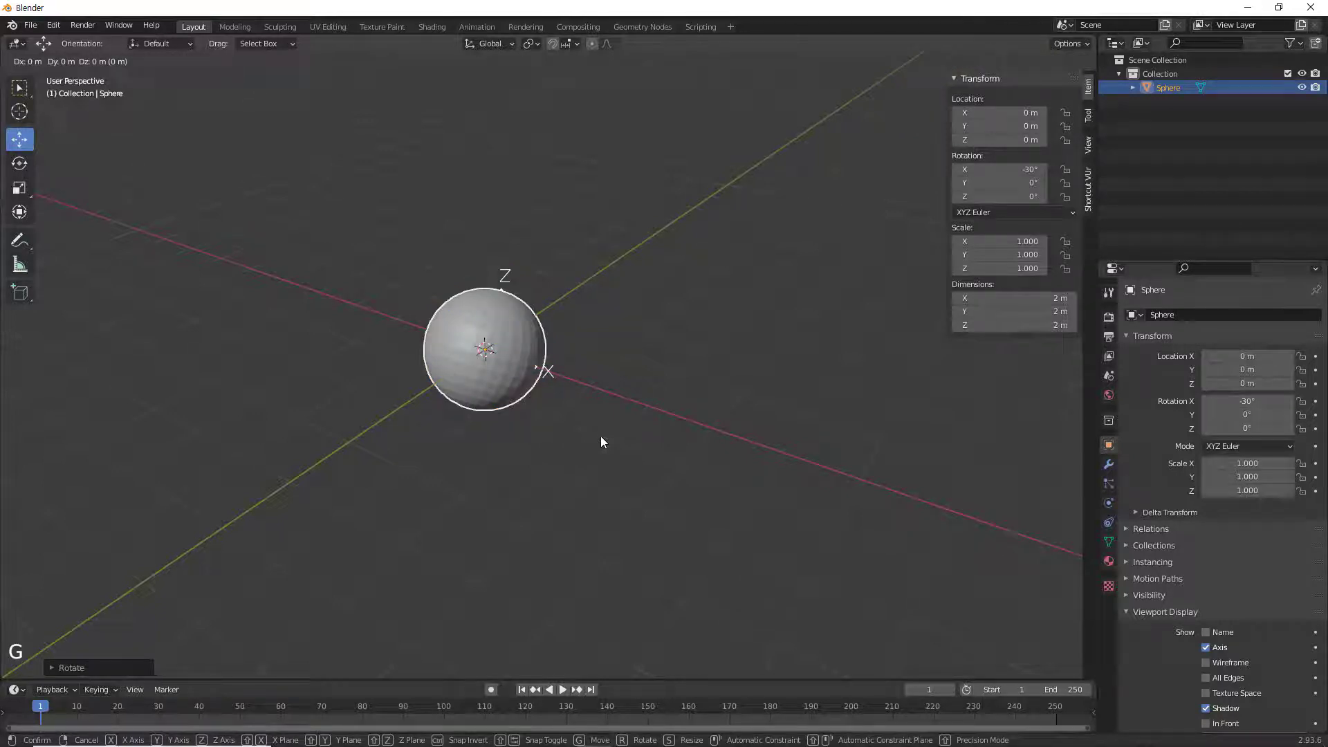
key(x)
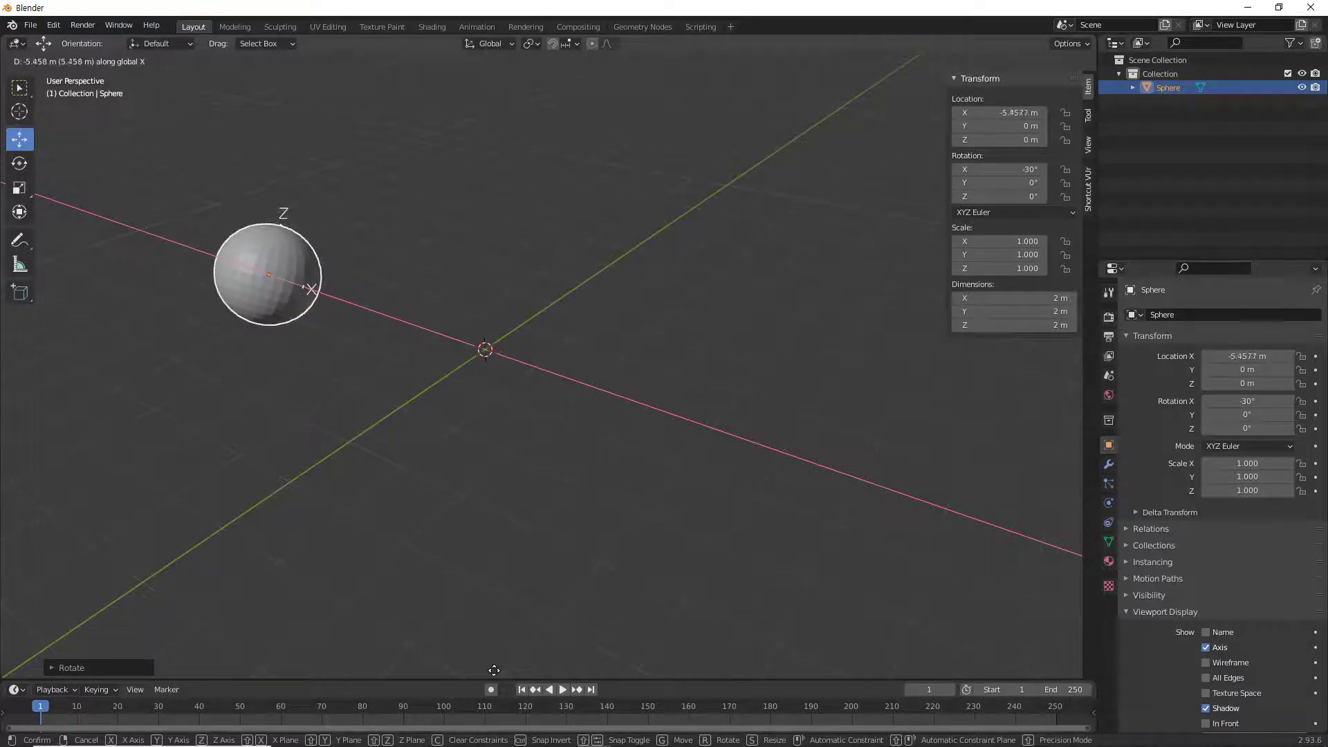
right_click(551, 195)
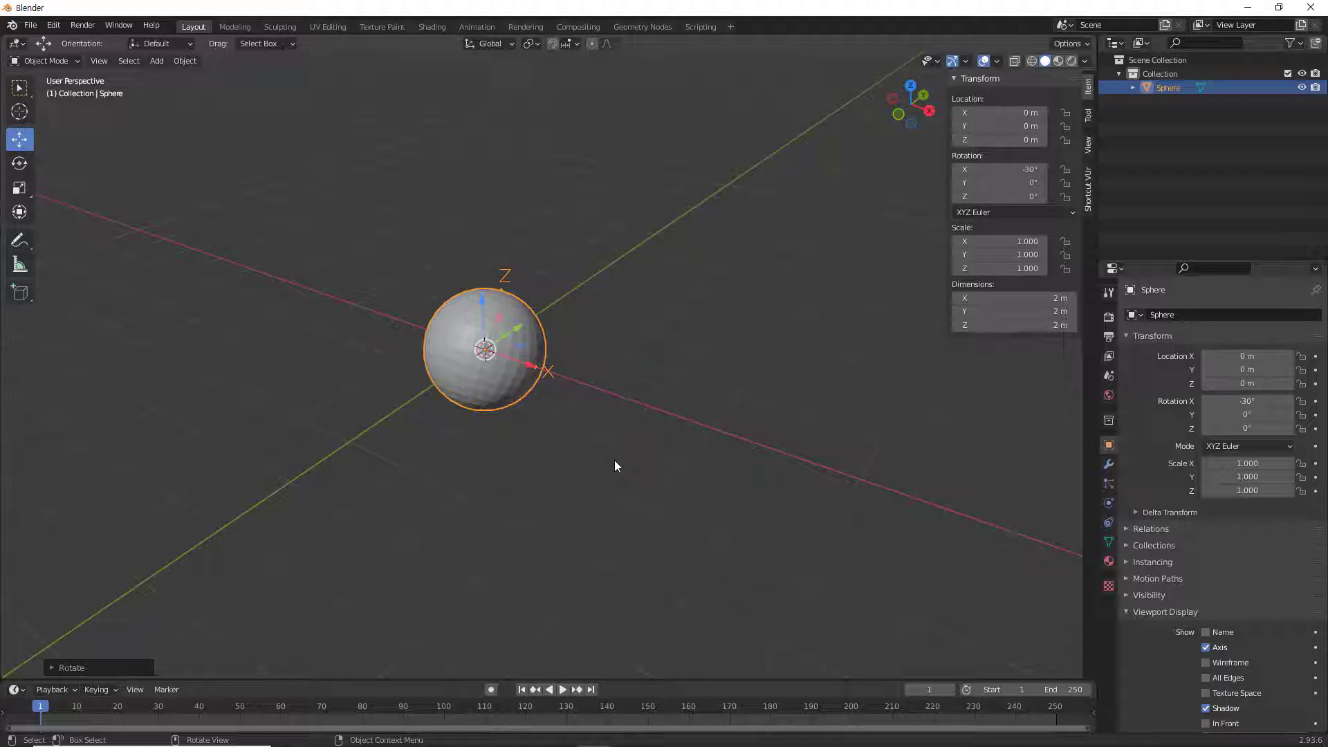
- Set the transform orientation to Local and inspect the Move gizmo against the sphere's own axes
click(512, 45)
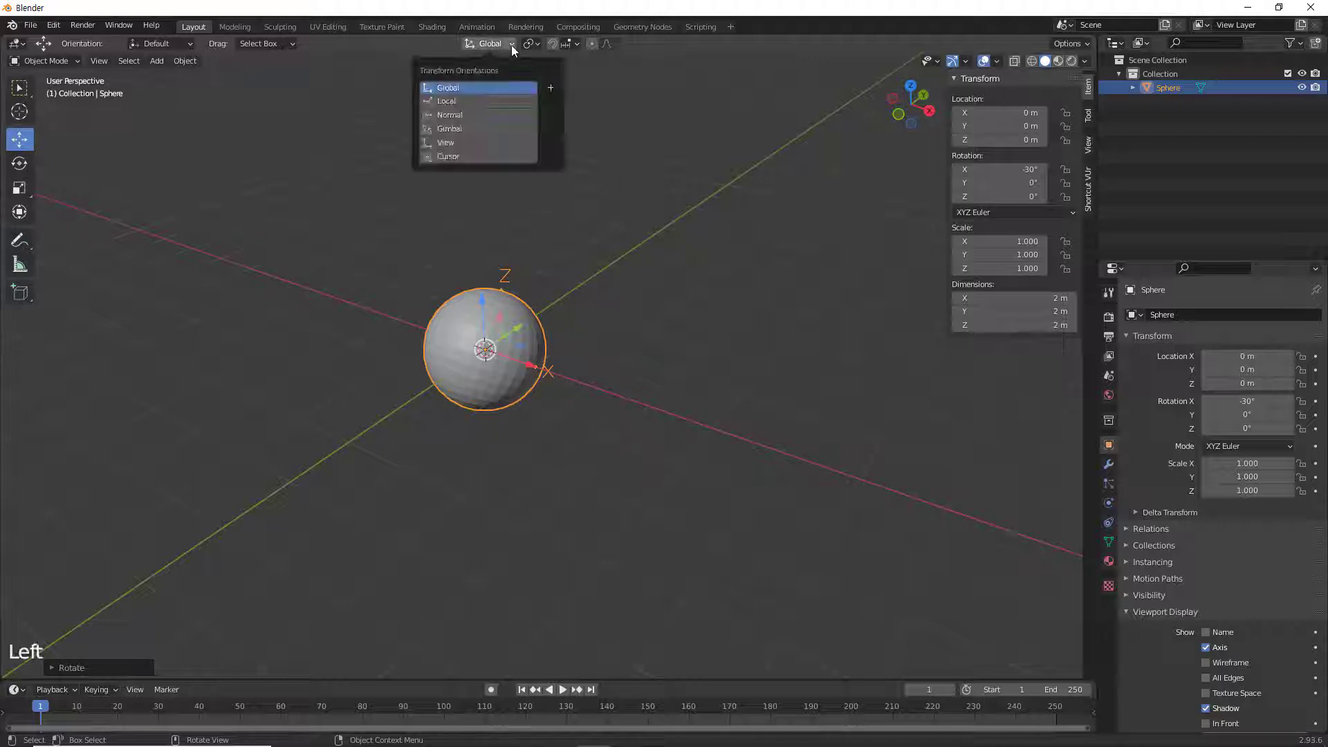
click(504, 101)
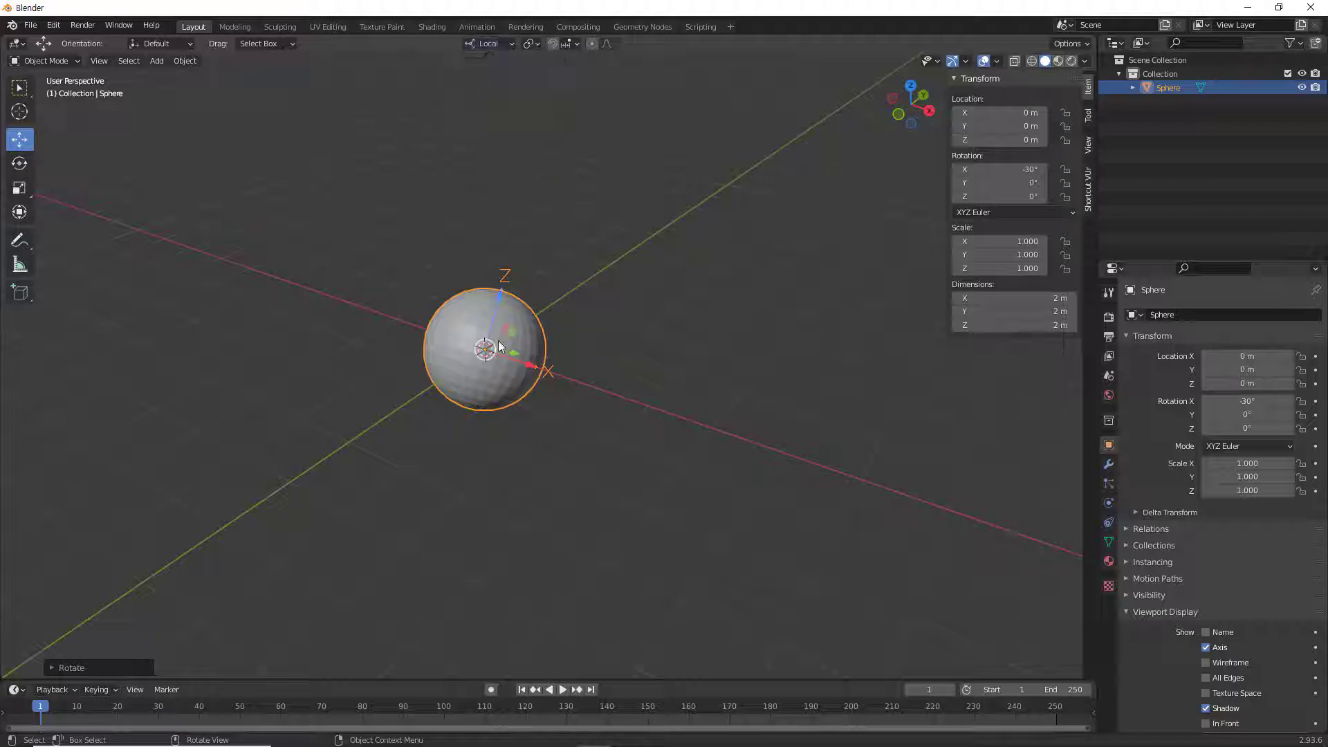
middle_drag(566, 420, 484, 375)
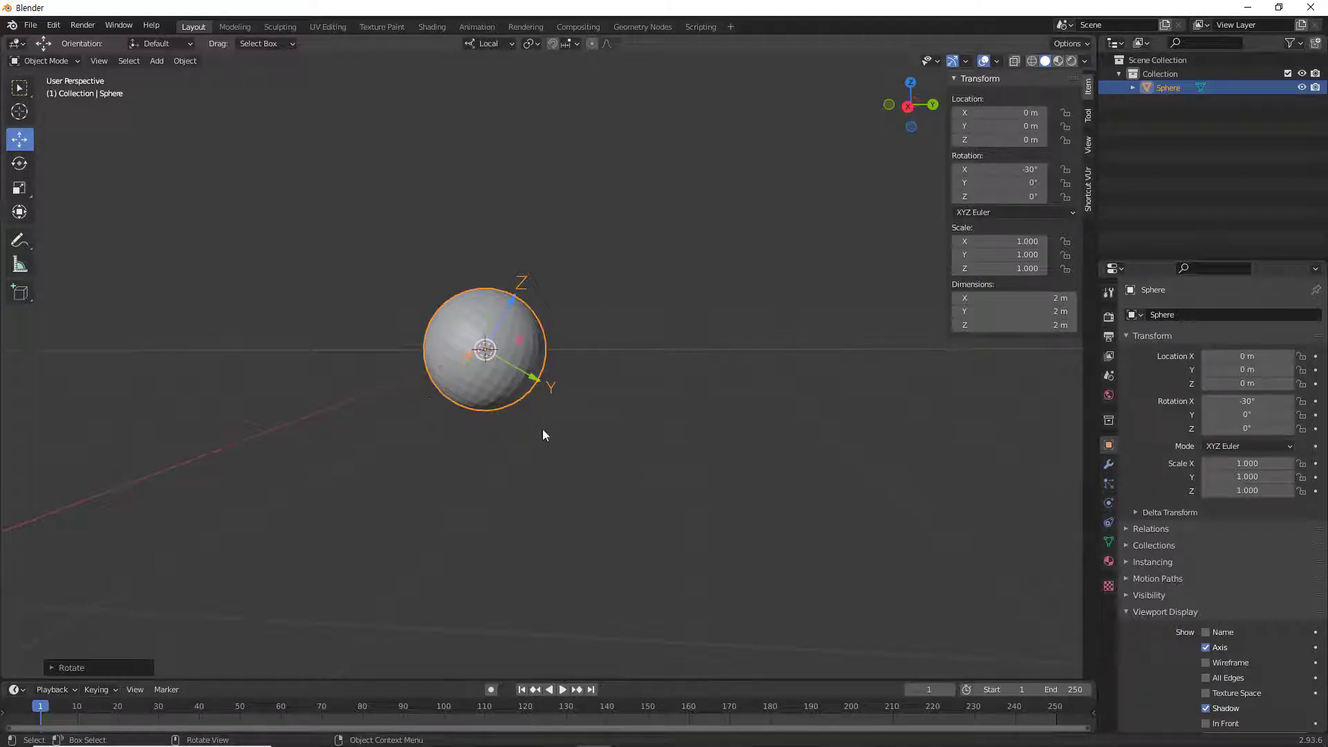
middle_drag(472, 440, 554, 528)
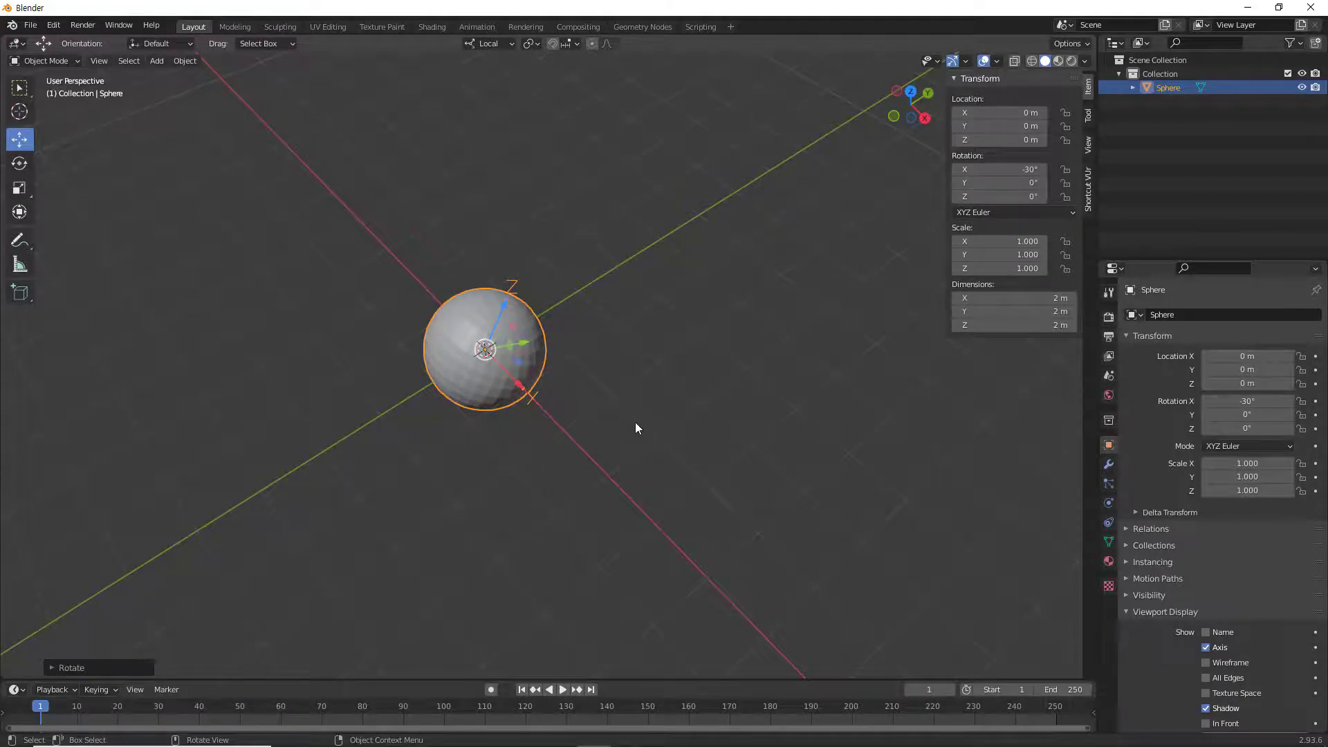
middle_drag(635, 422, 555, 362)
- Set the transform orientation back to Global and inspect the Move, Rotate and Scale gizmos on the sphere
click(509, 44)
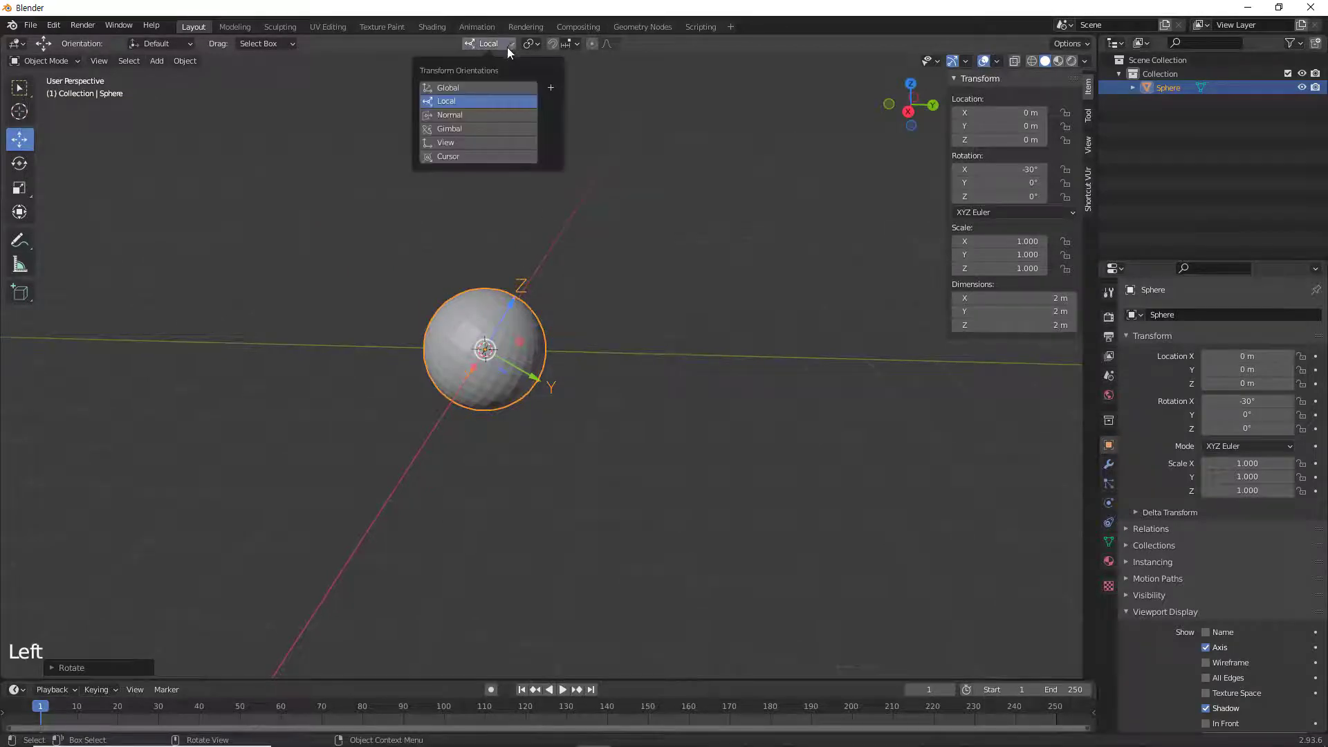
click(491, 88)
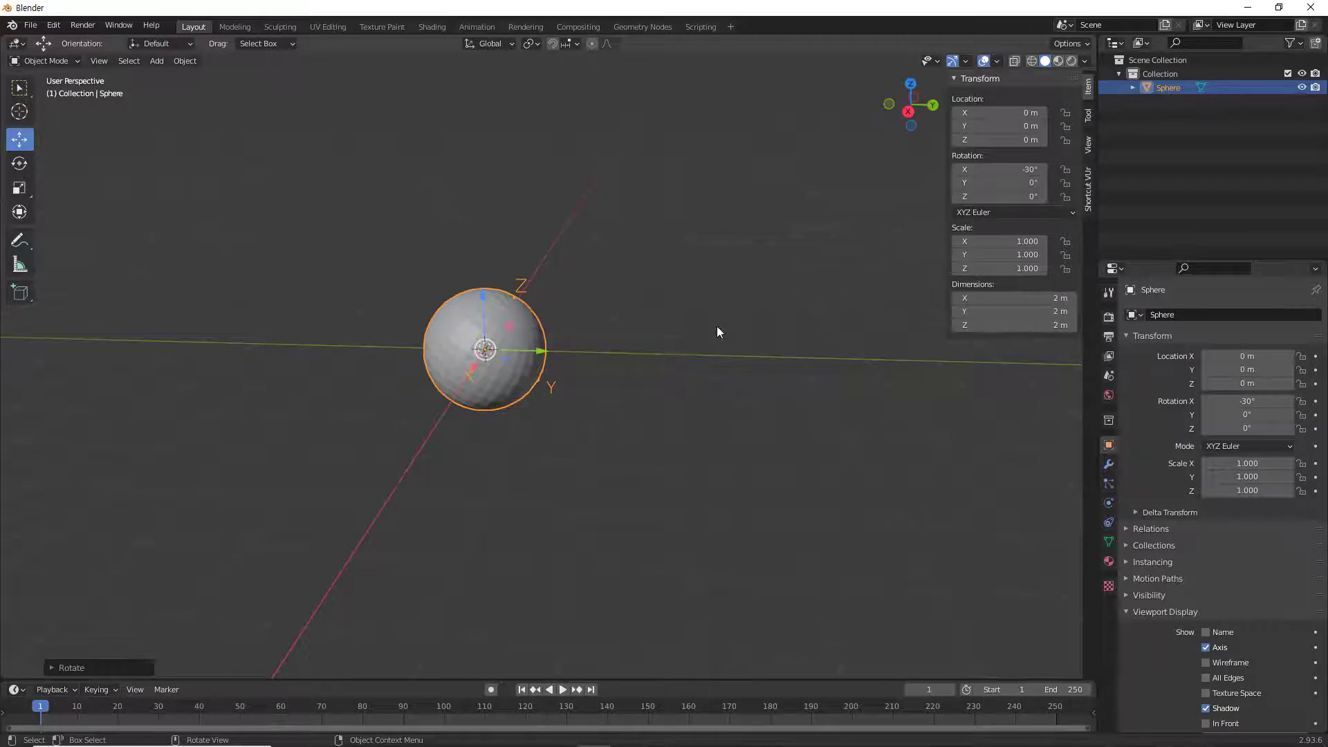
middle_drag(638, 372, 590, 364)
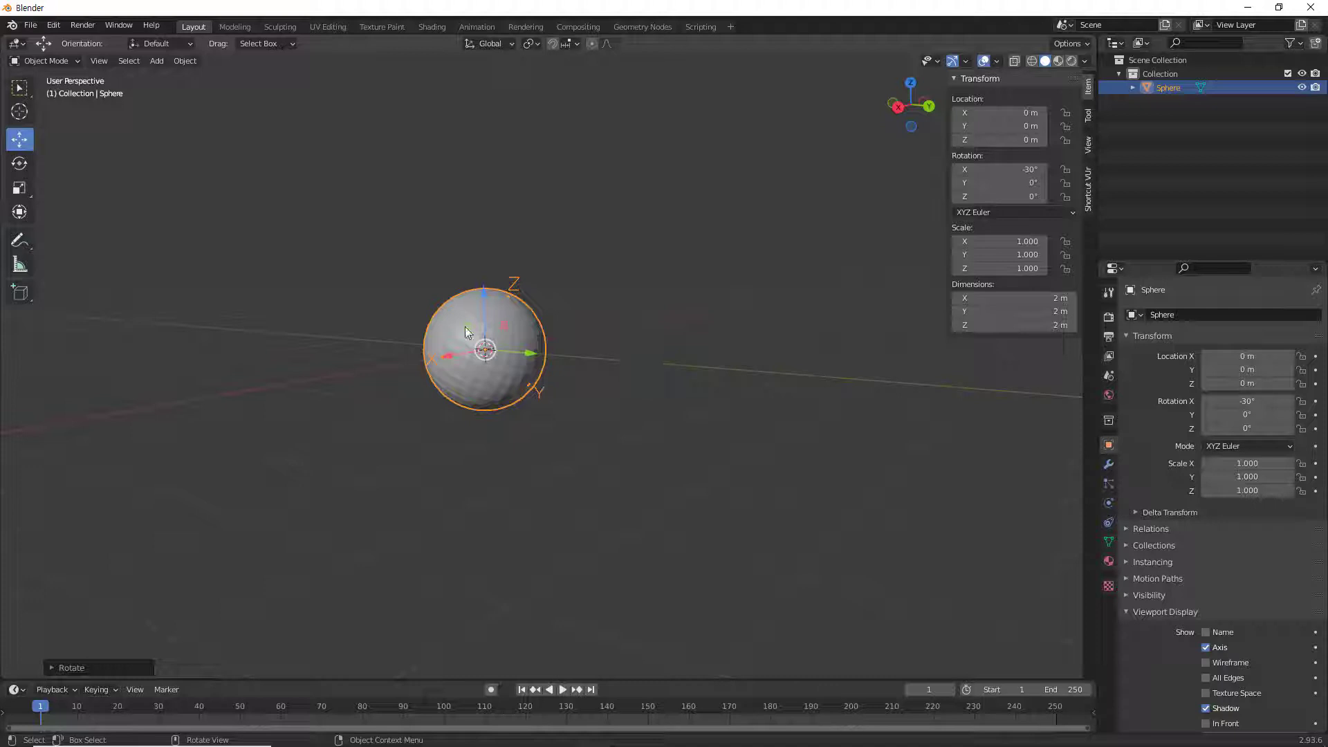
click(23, 164)
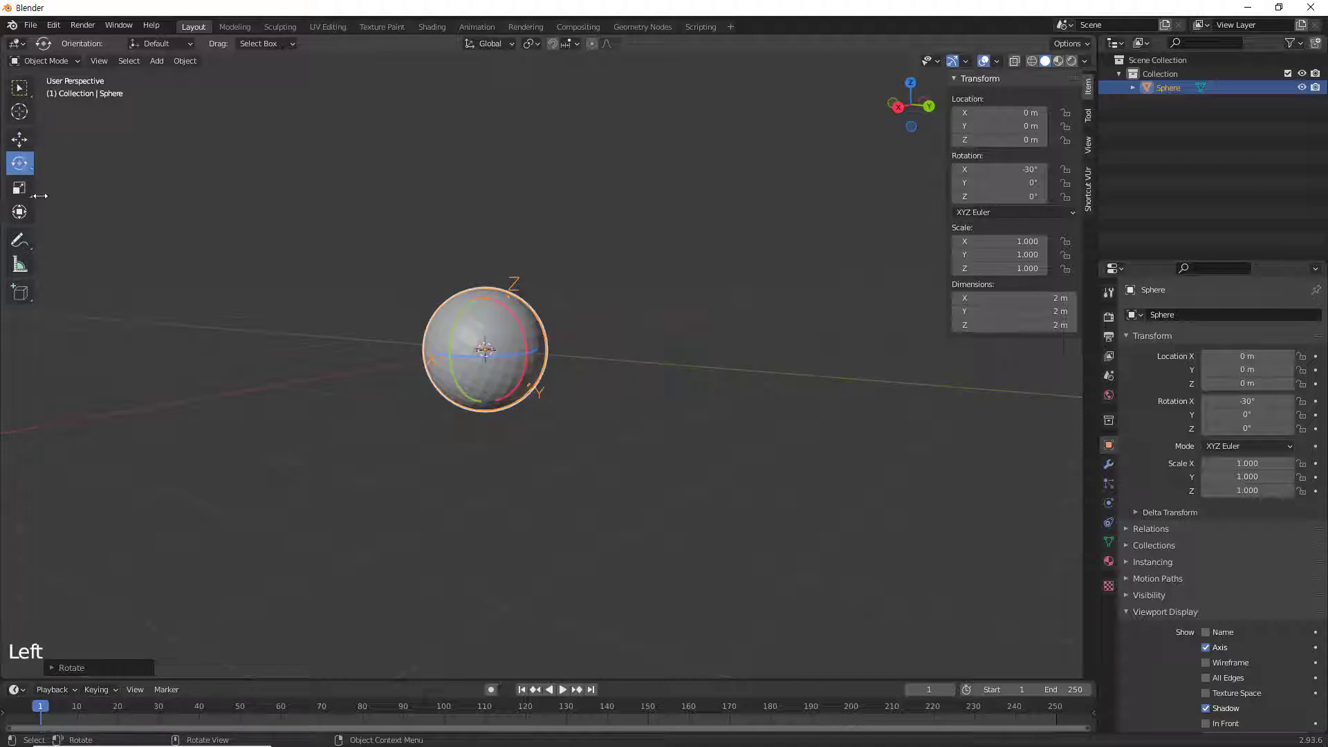
click(23, 189)
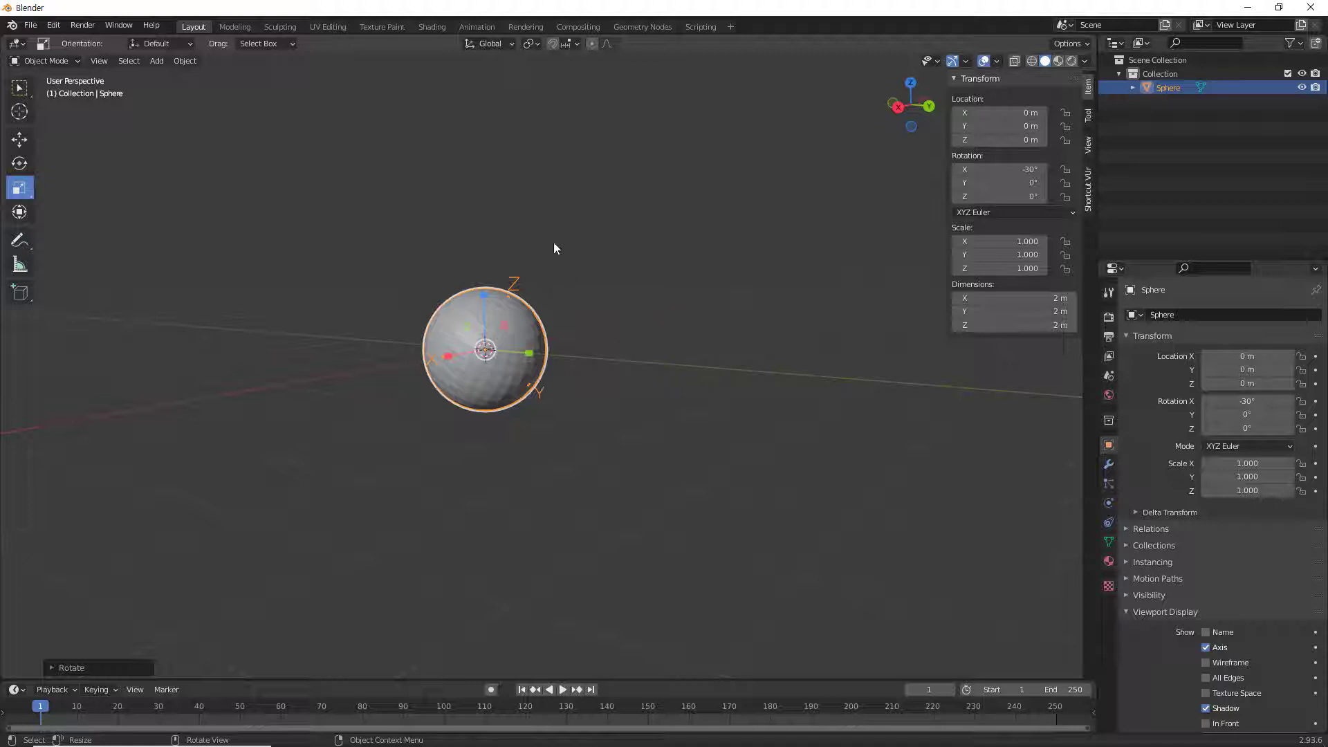
- Set the transform orientation to Normal and activate the Move tool for the sphere
click(511, 44)
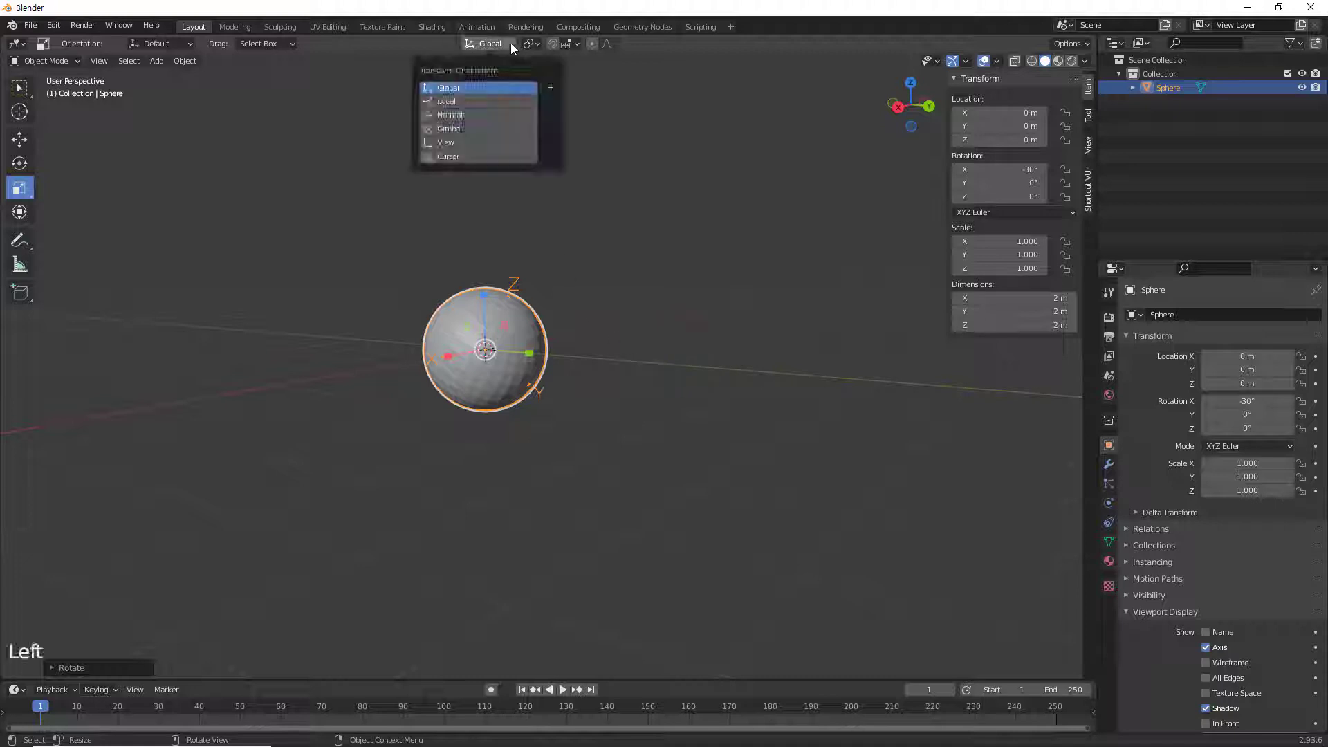
click(497, 114)
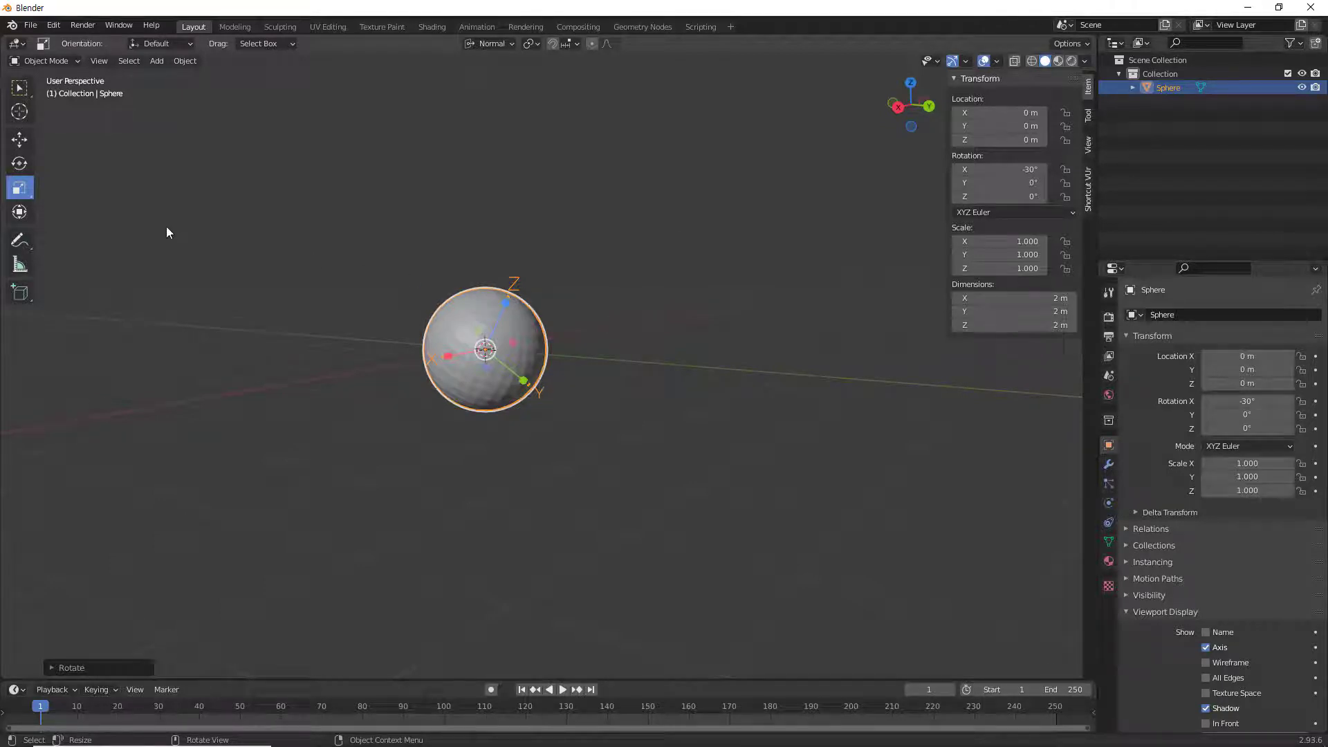
click(20, 140)
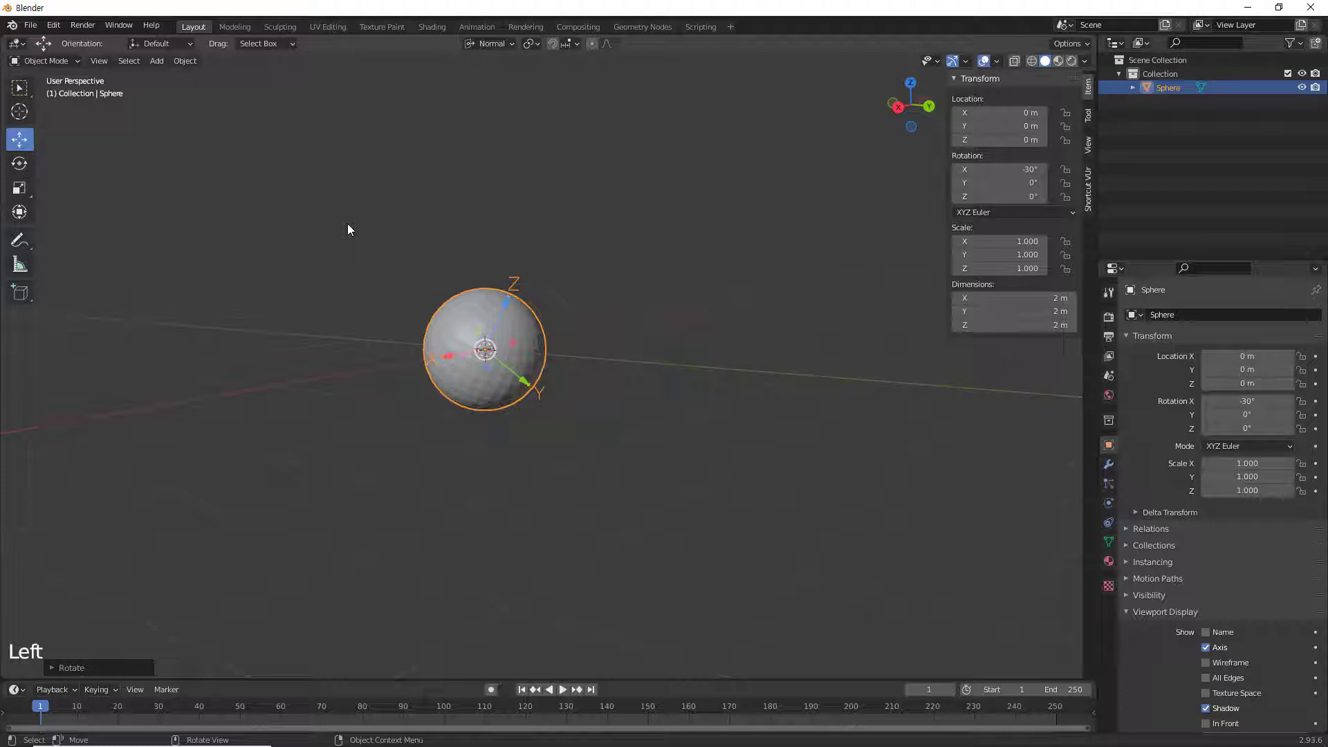
- Switch the tilted sphere from Object Mode to Edit Mode
middle_drag(646, 454, 679, 458)
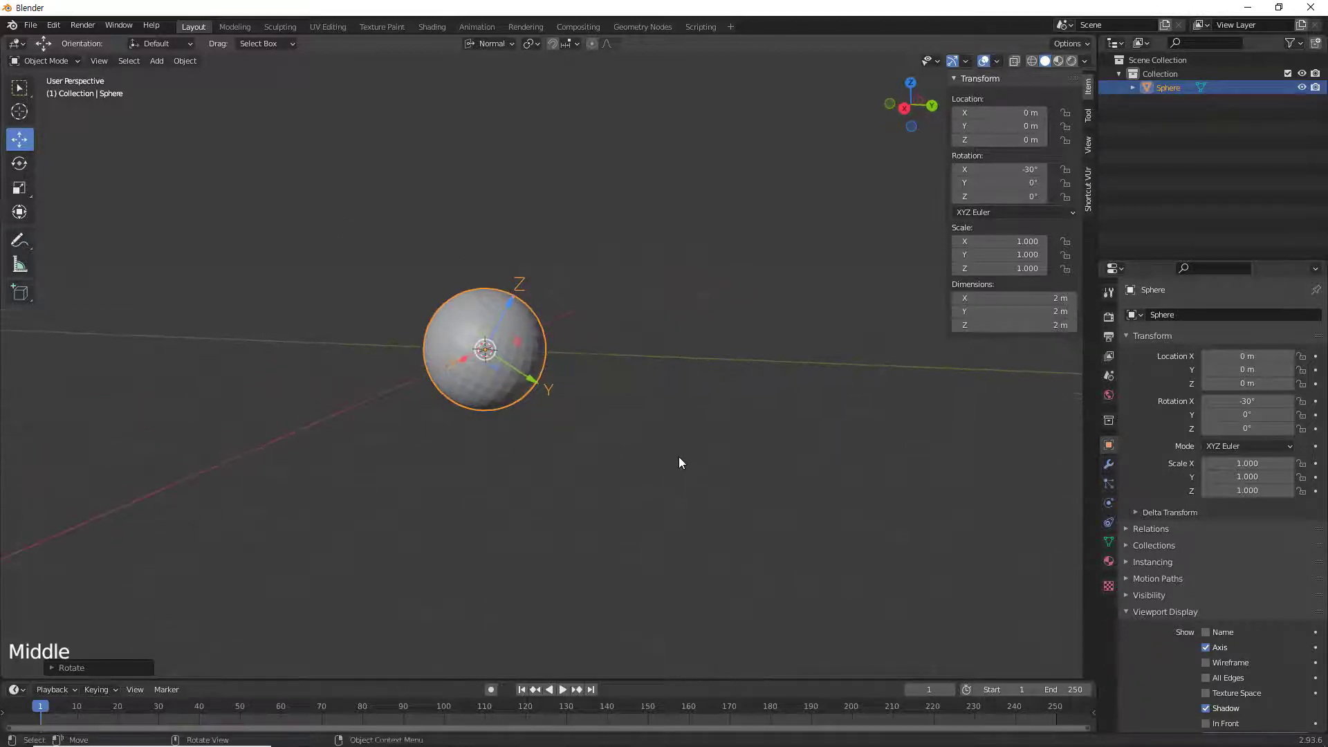
click(77, 58)
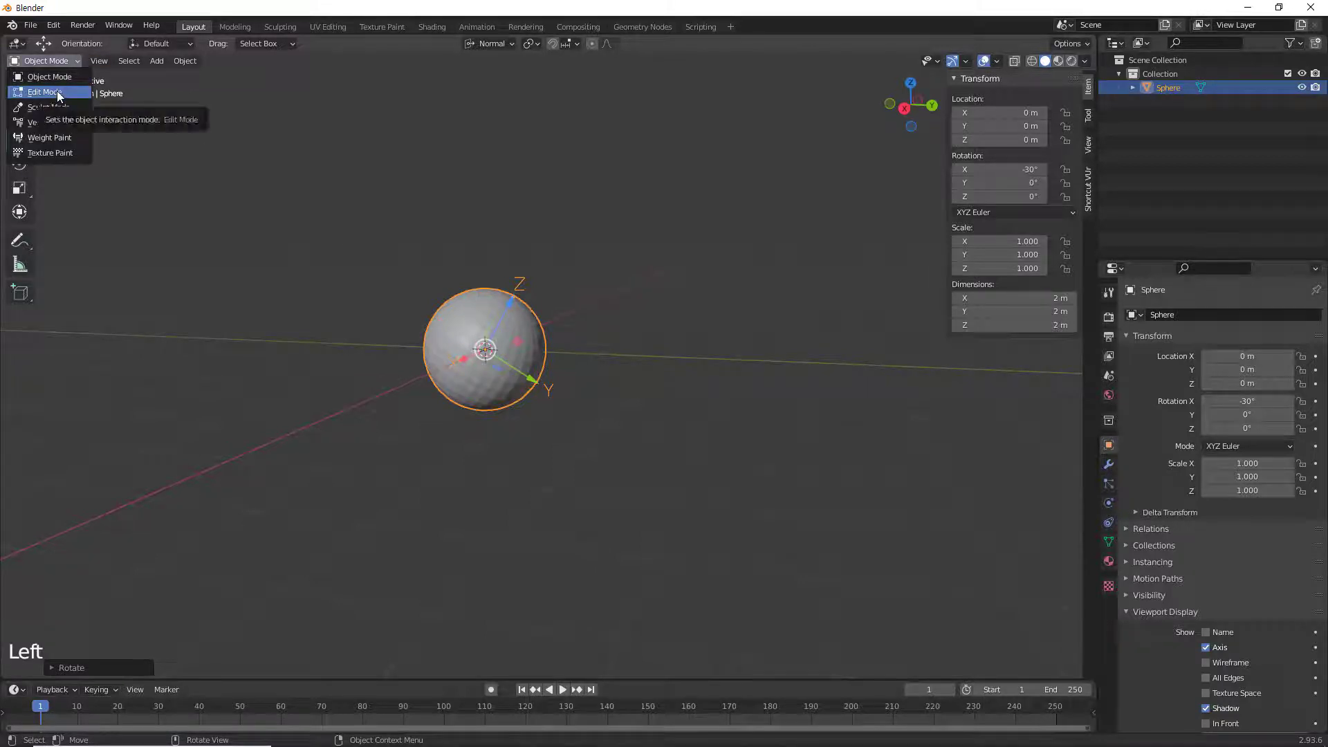
click(59, 94)
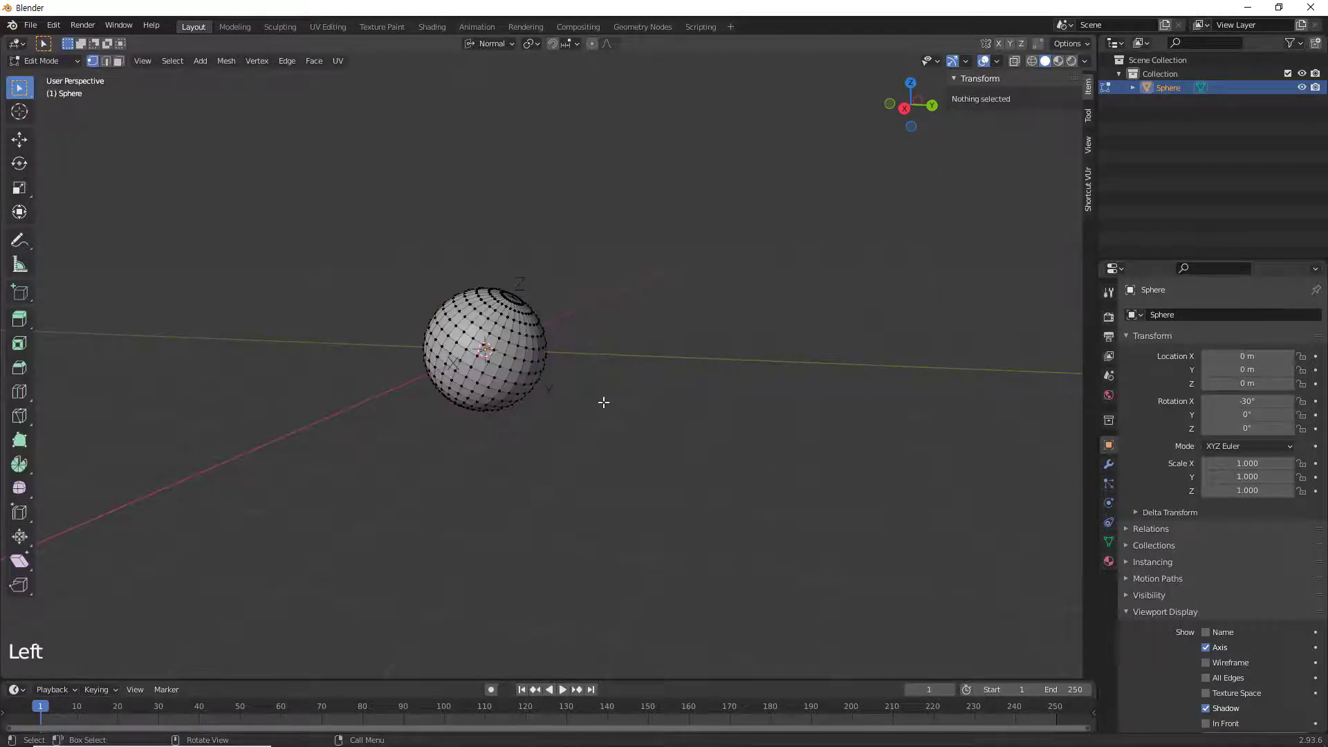
scroll(604, 403, up, 1)
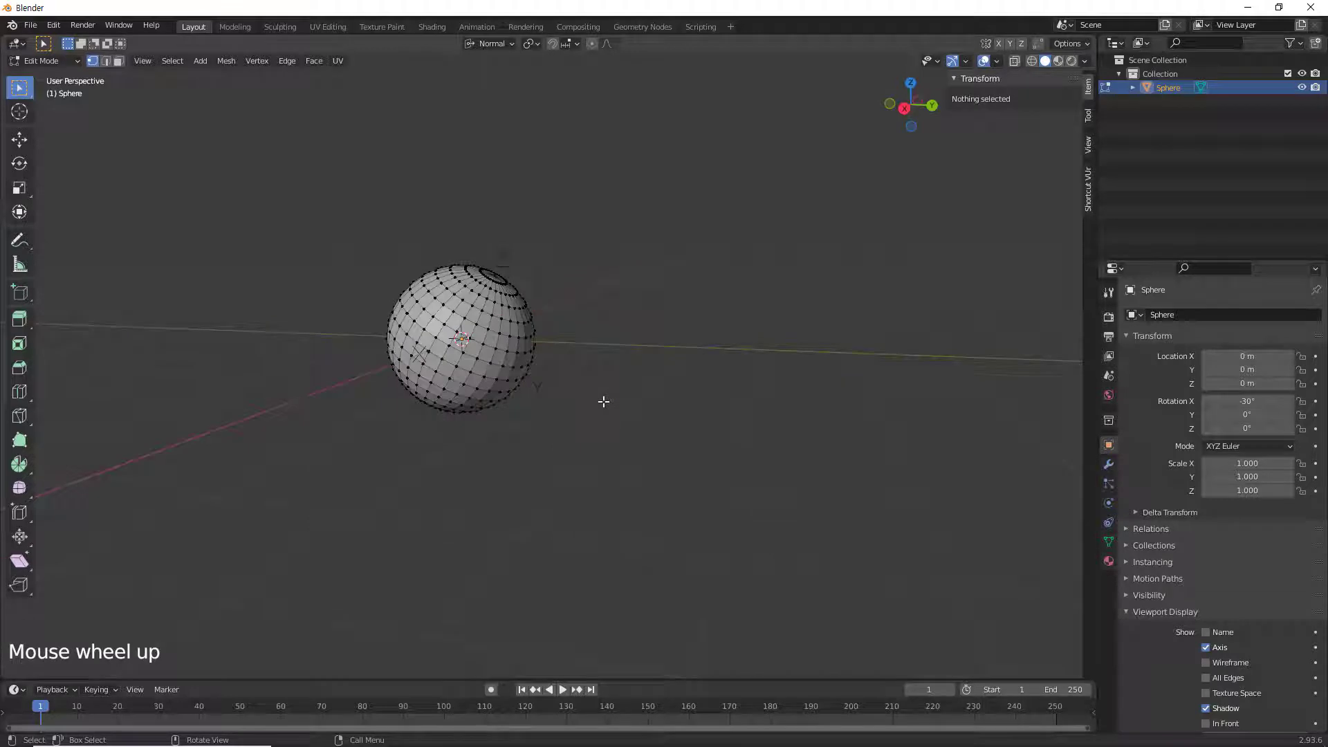
- Set the transform orientation to Global, box-select a small patch of vertices on the sphere's upper side and activate the Move tool
click(509, 44)
click(487, 88)
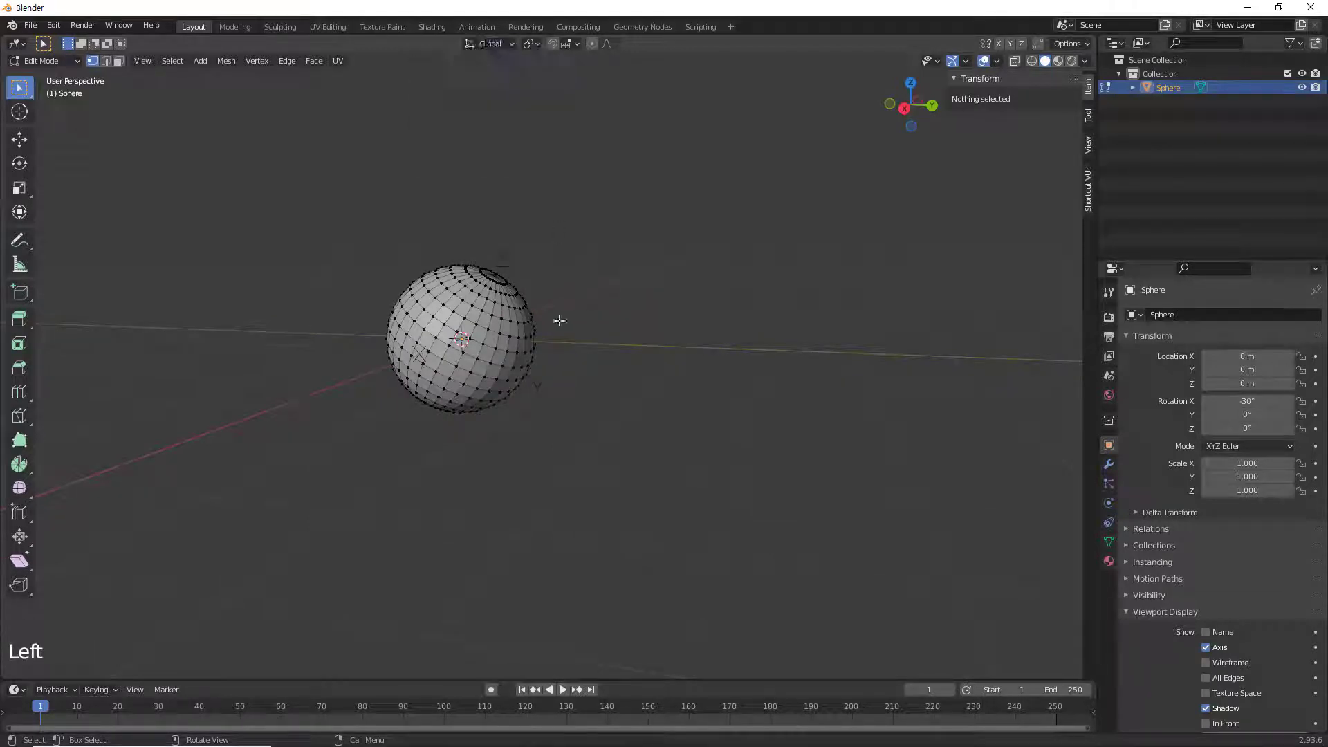
drag(395, 272, 431, 319)
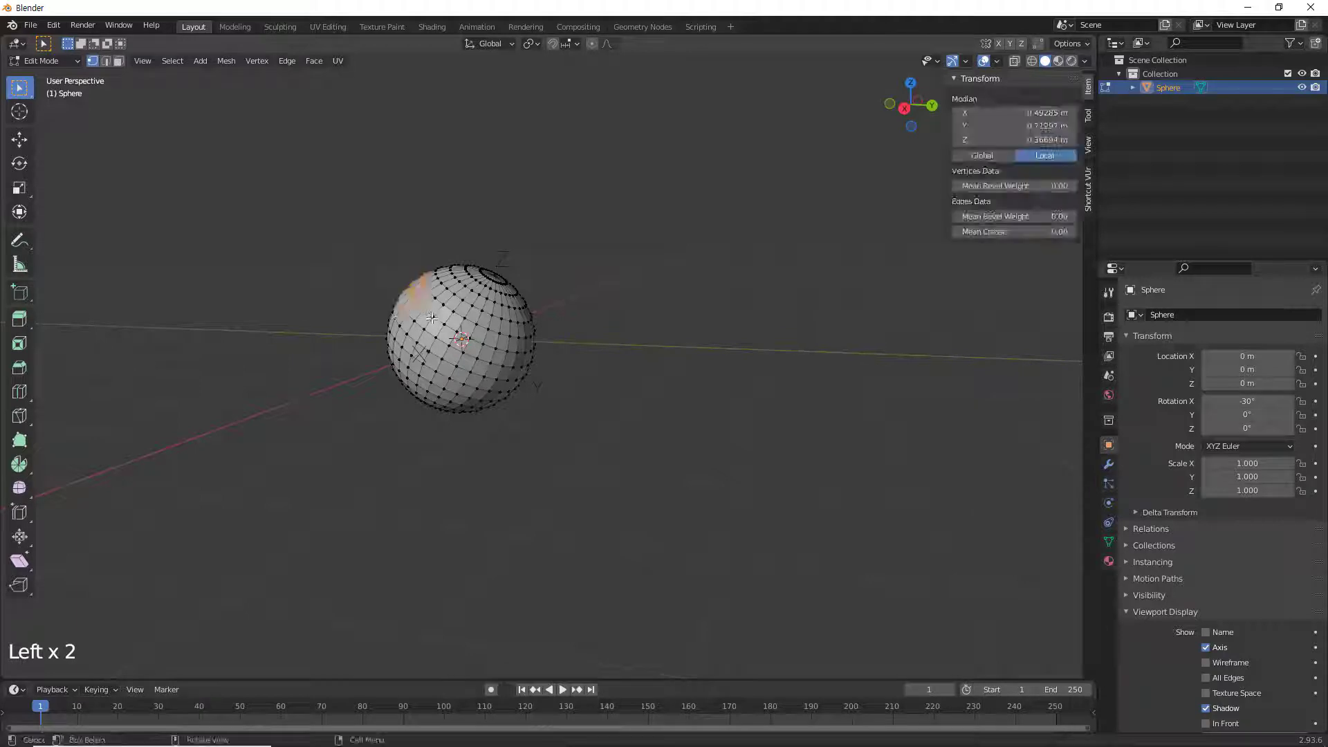
click(19, 139)
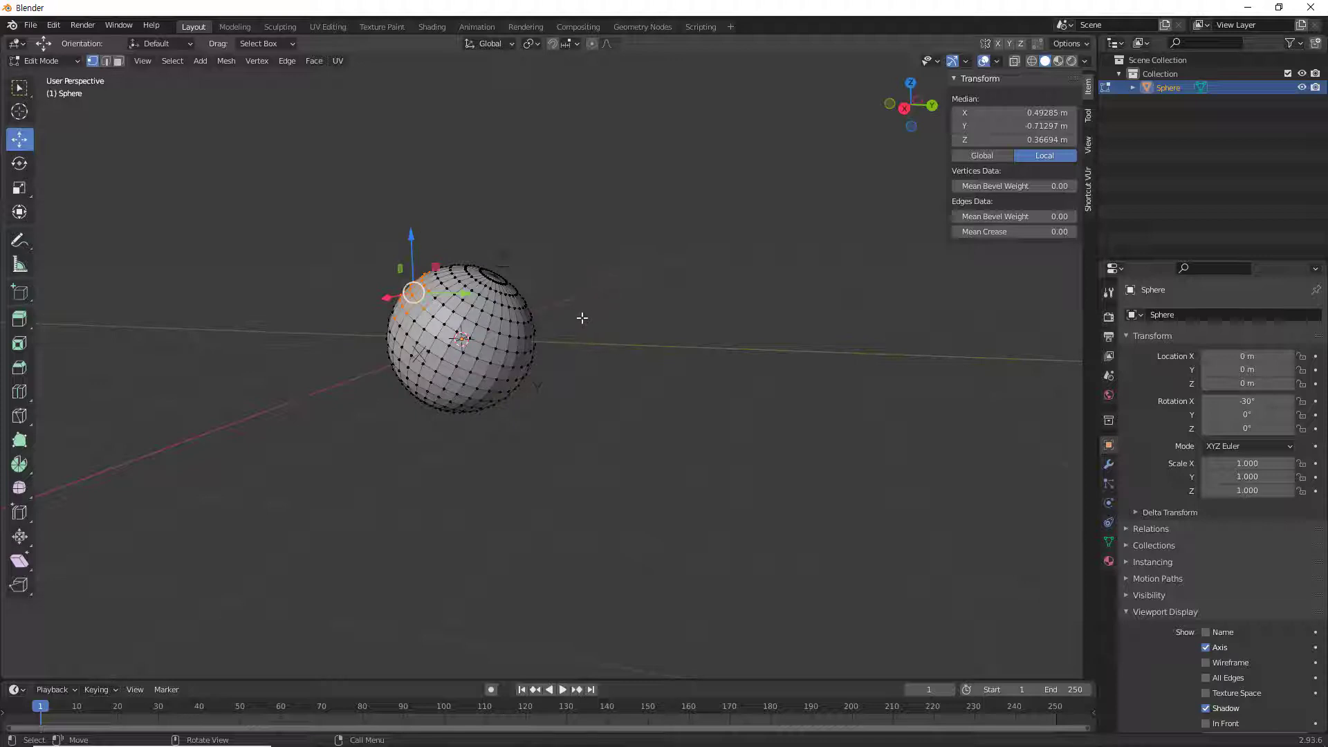
- Set the transform orientation to Local and then to Normal, comparing the Move gizmo on the selected vertices
click(510, 43)
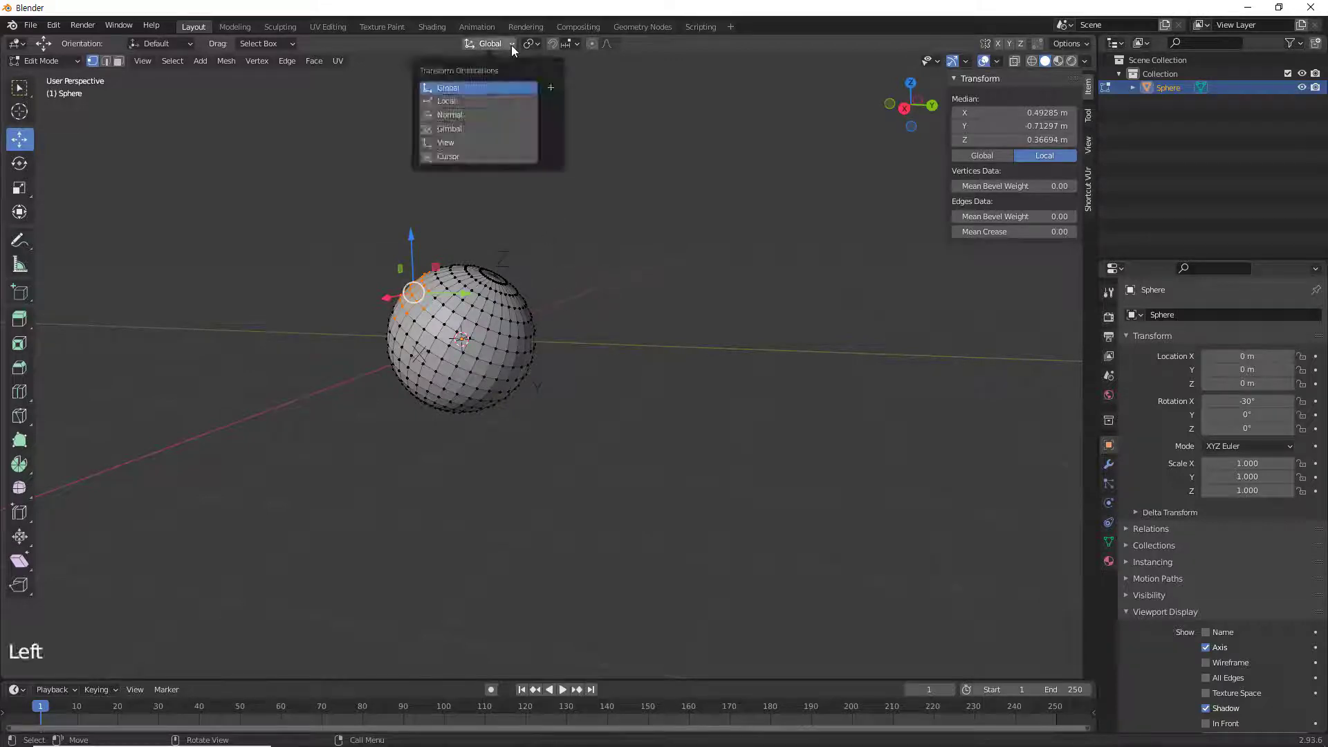
click(496, 101)
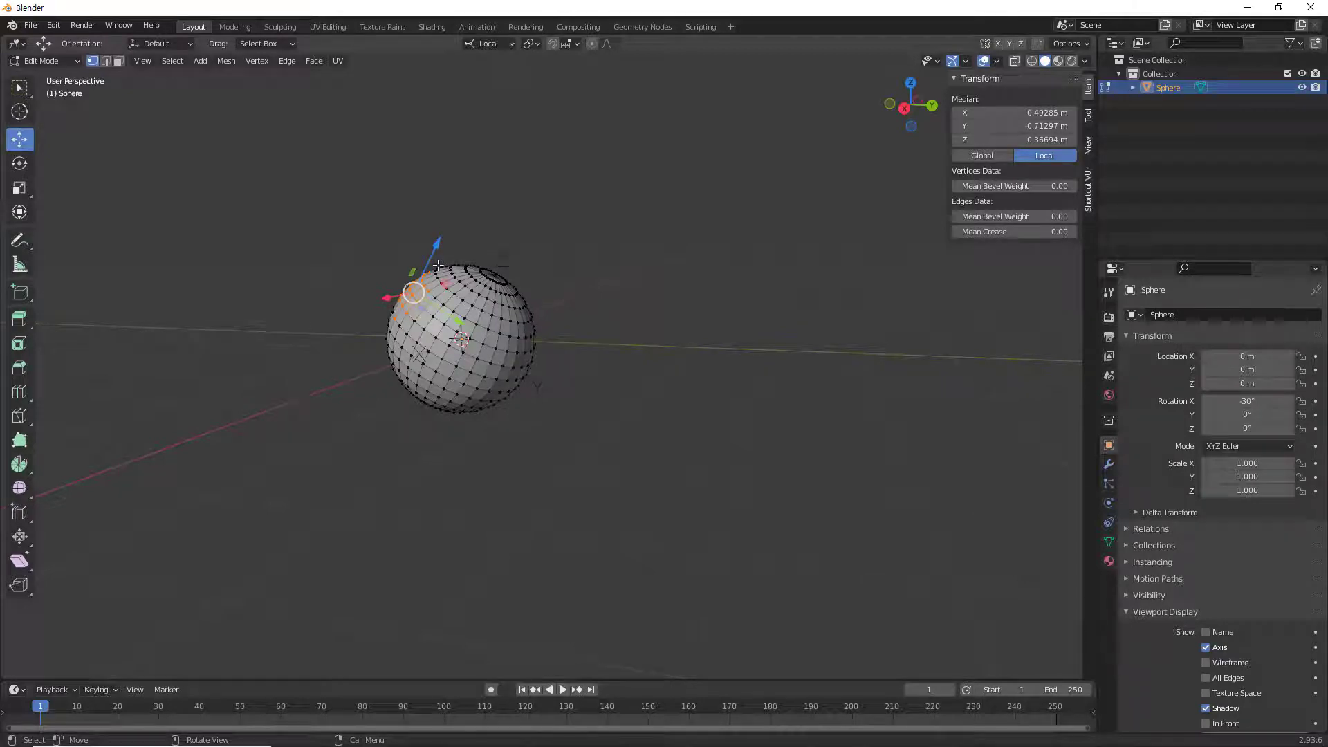
click(510, 46)
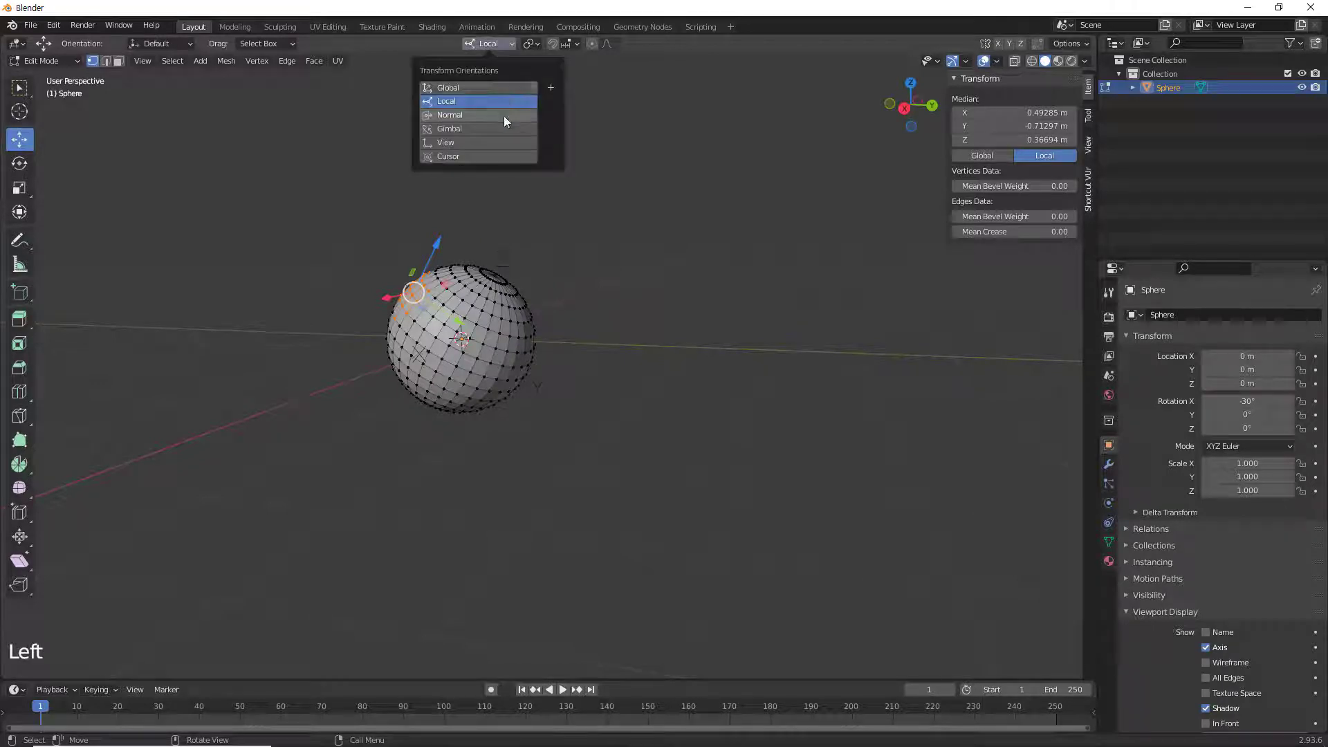
click(504, 115)
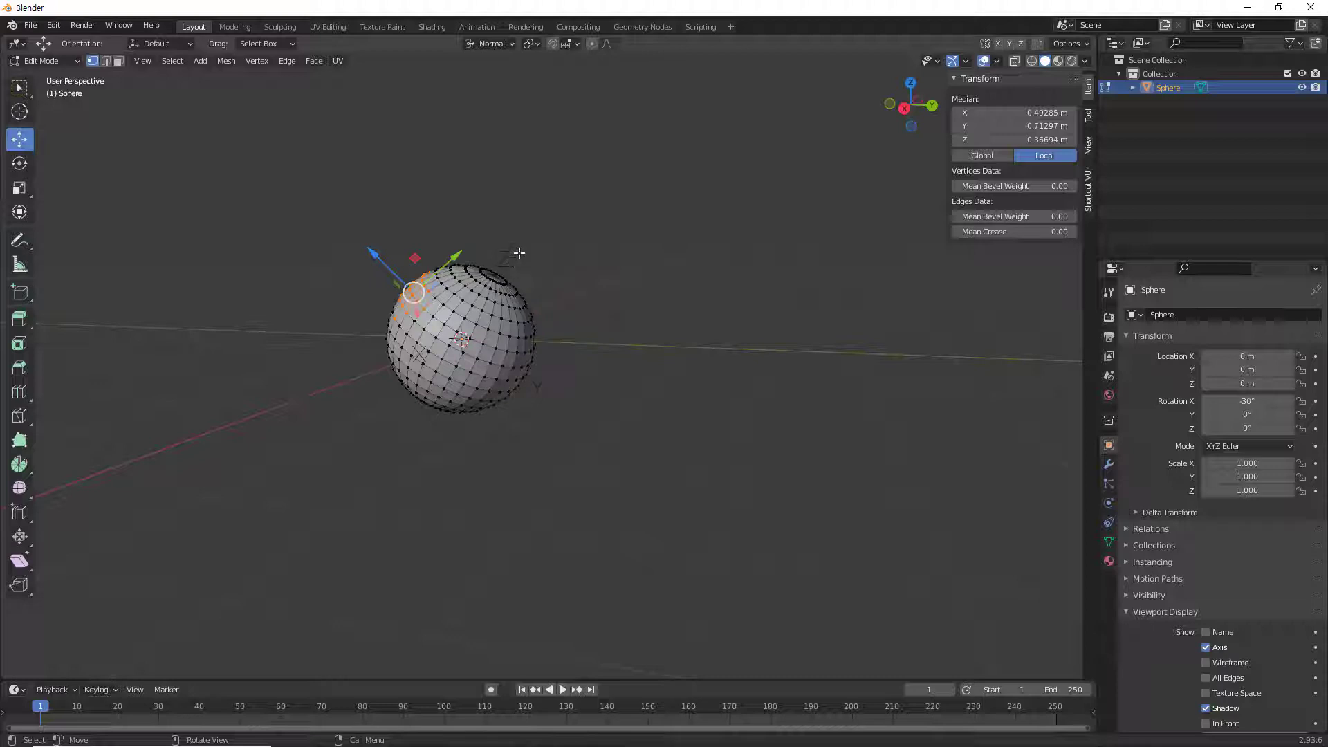
- Clear the vertex selection, switch to face select mode and select a single face on the sphere's upper side
click(528, 218)
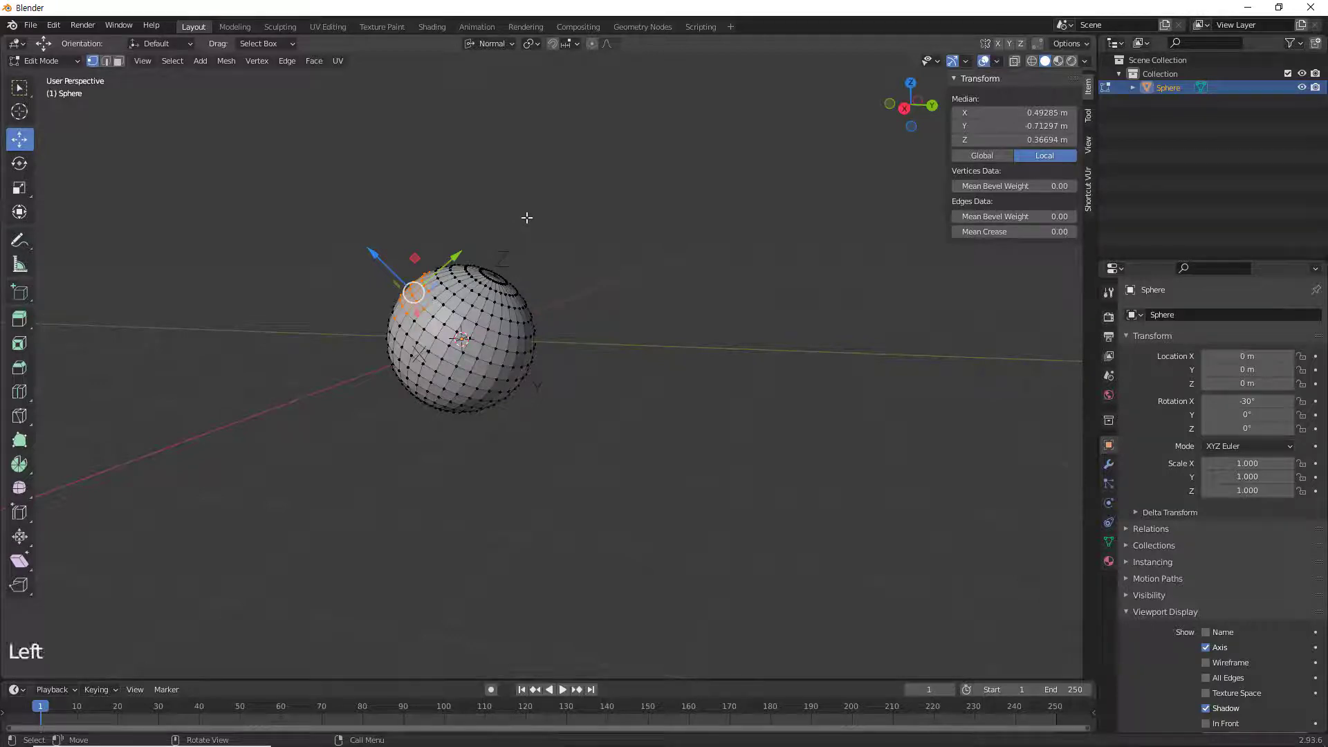
click(119, 61)
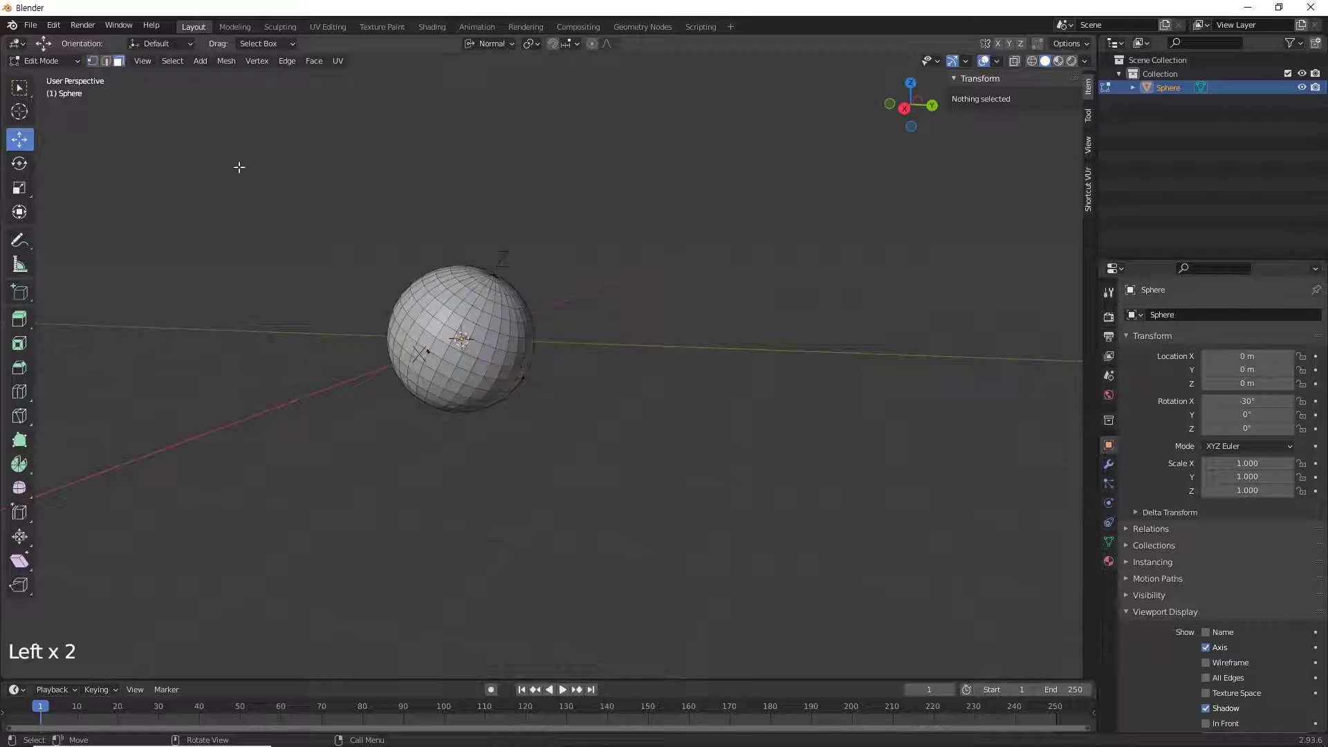
click(429, 301)
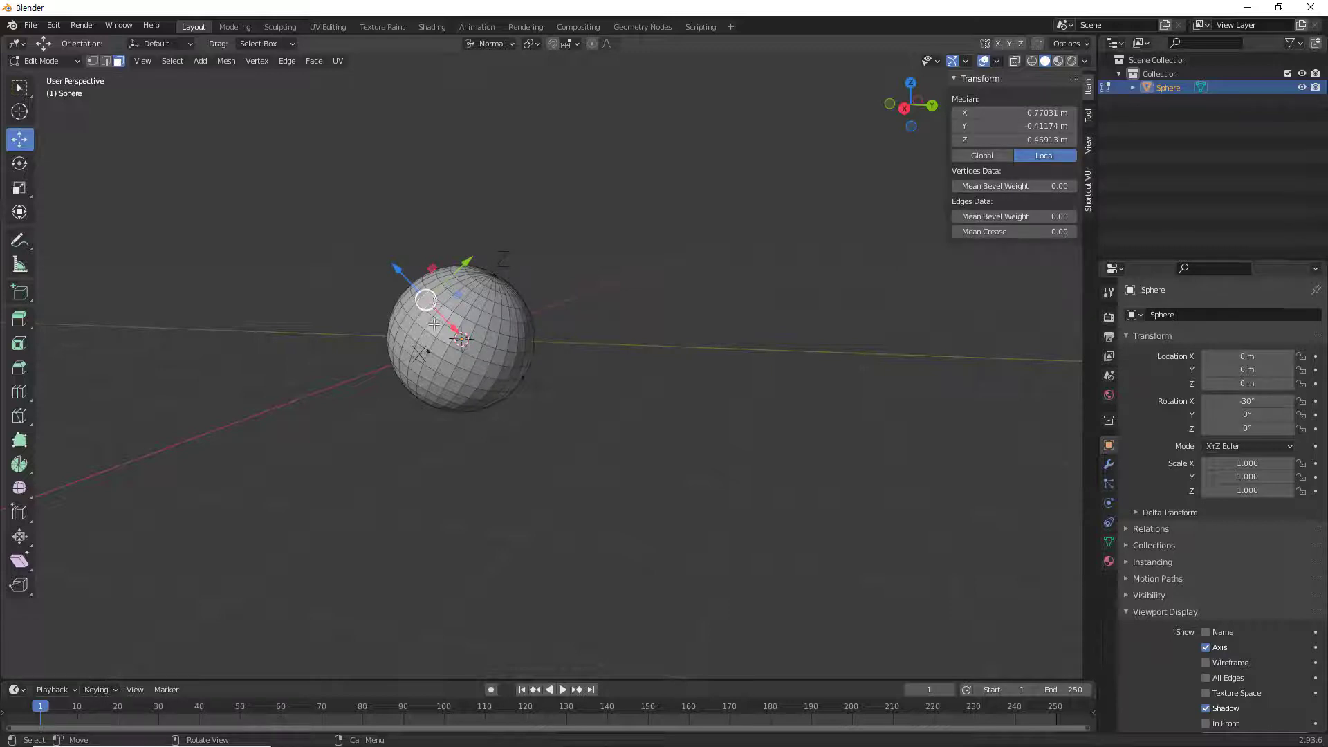
middle_drag(427, 306, 398, 266)
scroll(454, 344, up, 5)
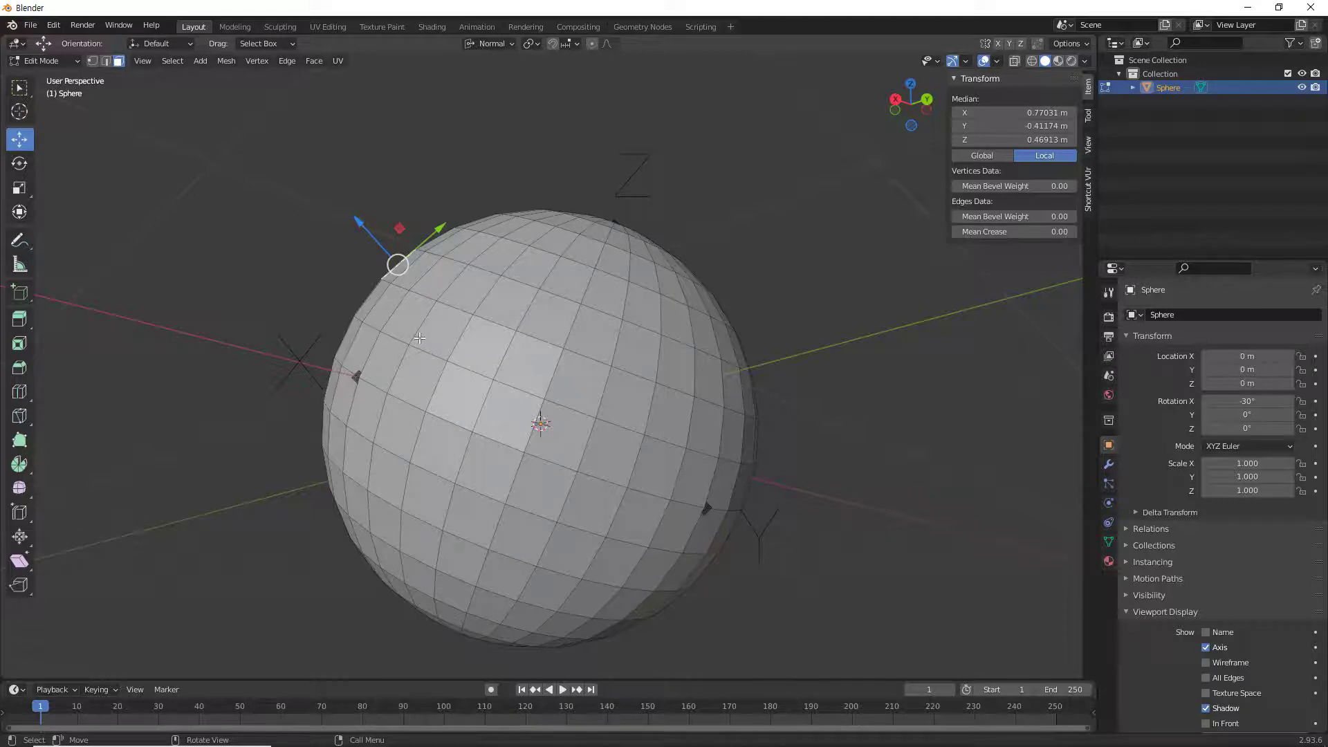
- Deselect the face and select the face next to it on the sphere's upper side instead
click(306, 225)
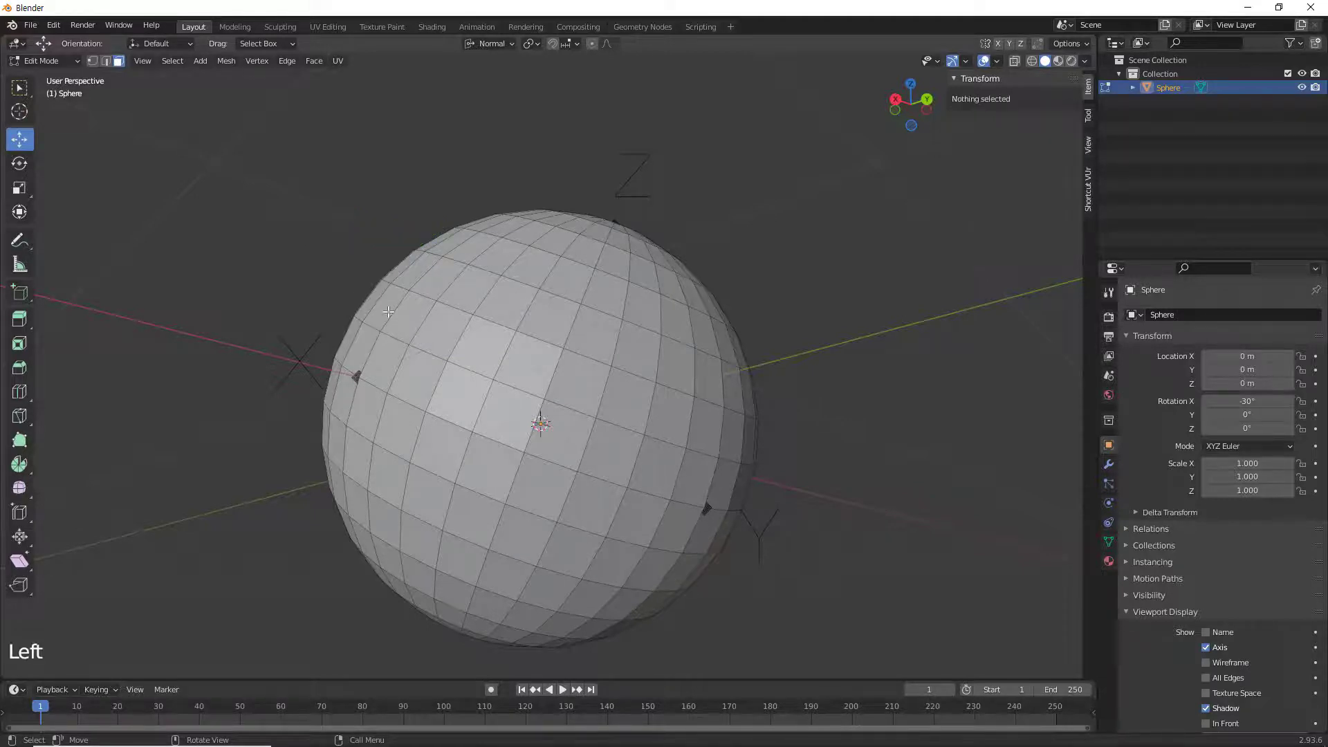
middle_drag(406, 324, 404, 279)
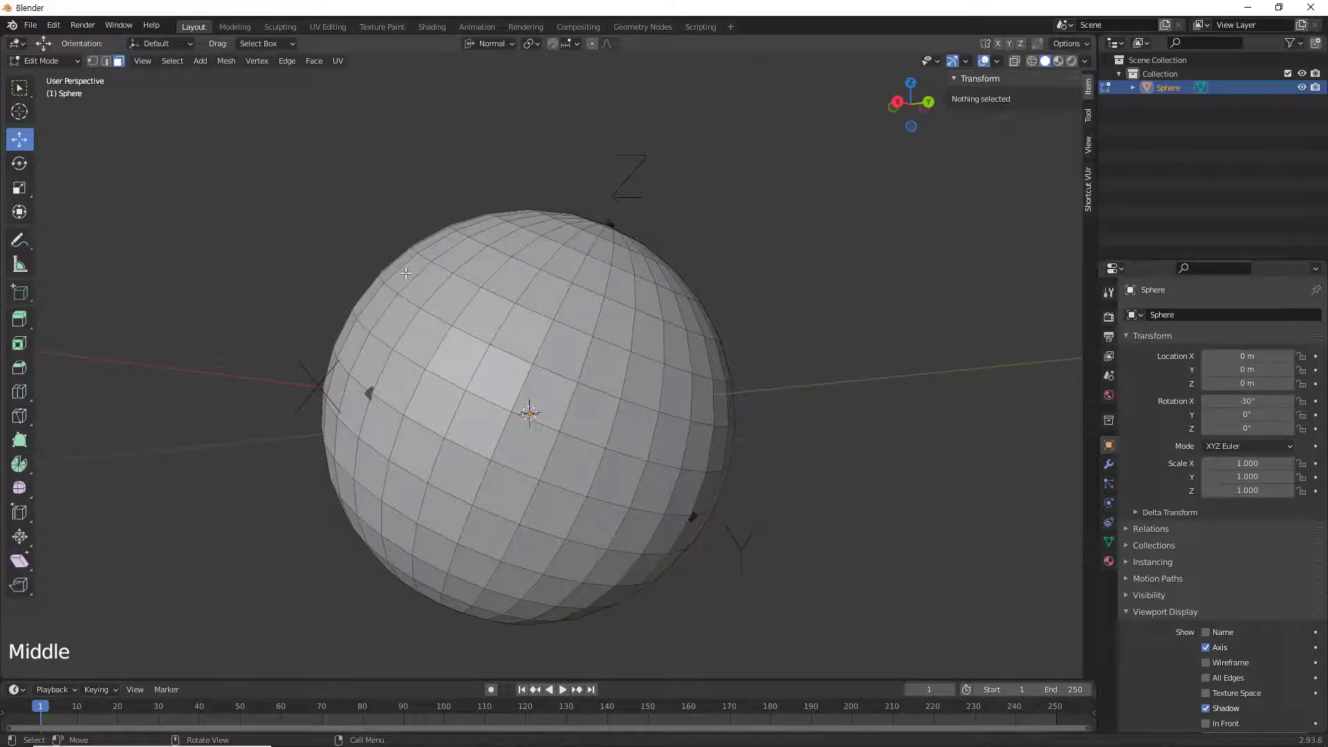
click(406, 273)
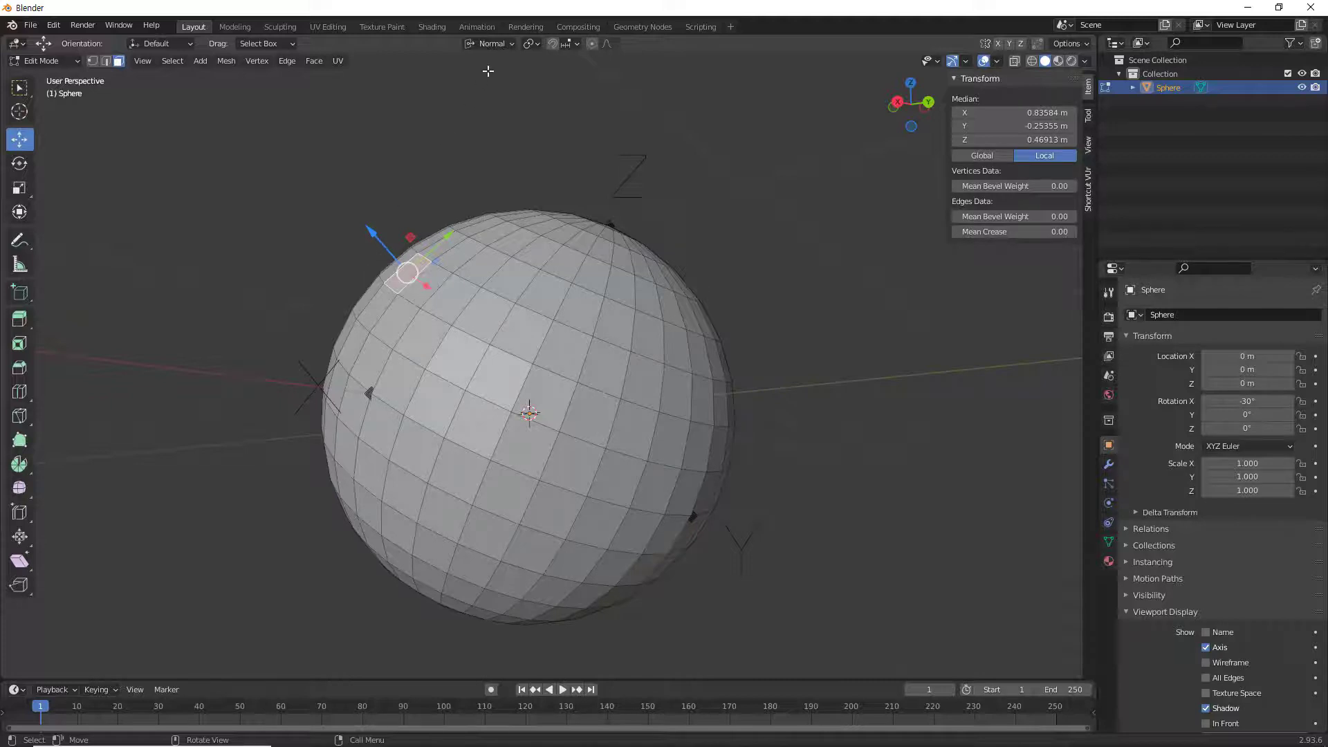
- Try moving the selected face outward along its normal Z axis, then undo the move
click(492, 43)
mouse_move(371, 231)
mouse_down()
mouse_move(357, 208)
mouse_move(362, 231)
mouse_move(355, 219)
mouse_up()
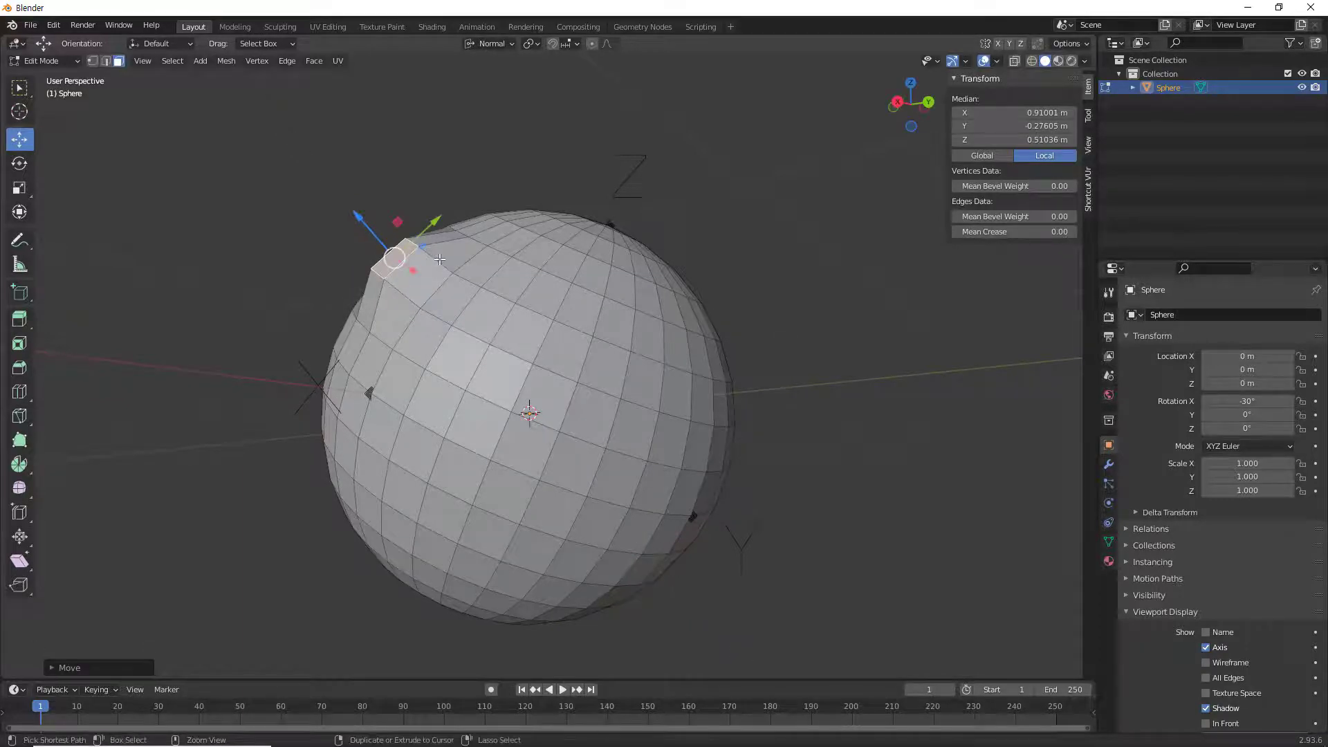
key(ctrl+z)
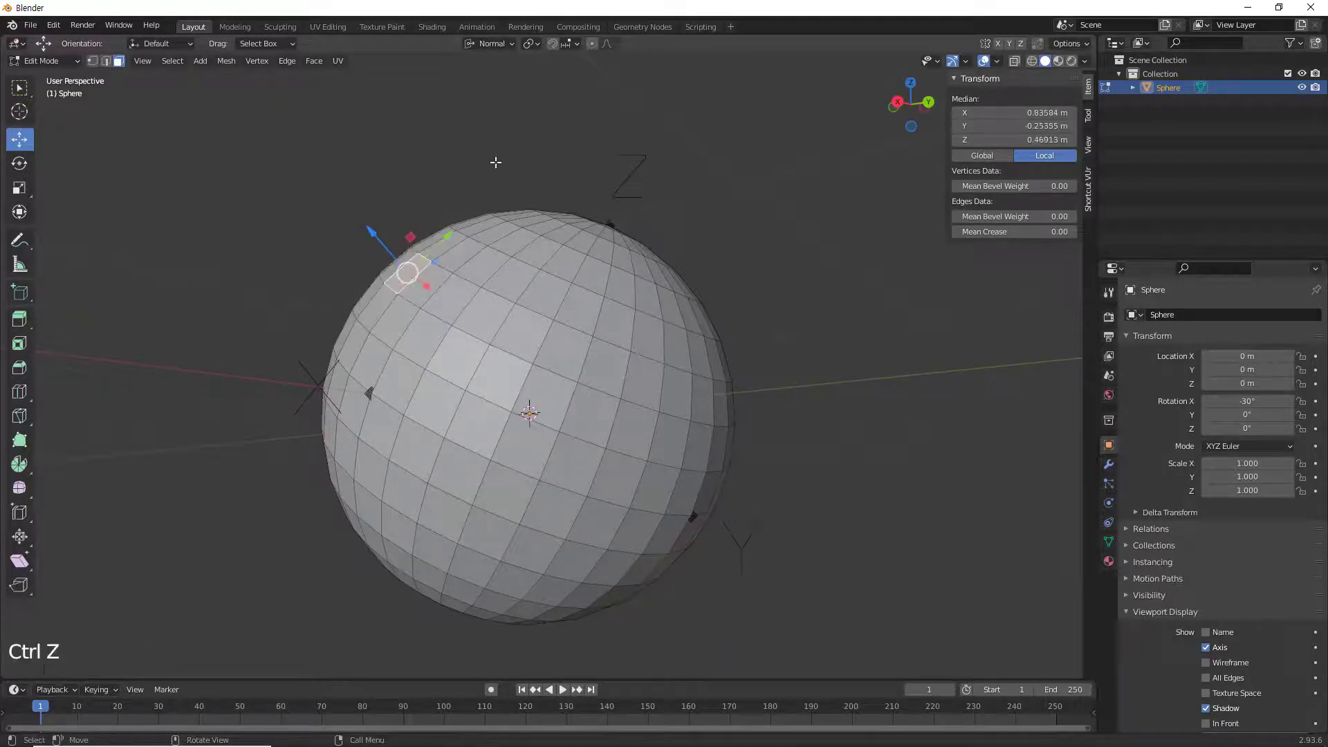
- Set the transform orientation to Global and inspect the Move gizmo on the selected face
click(512, 46)
click(495, 87)
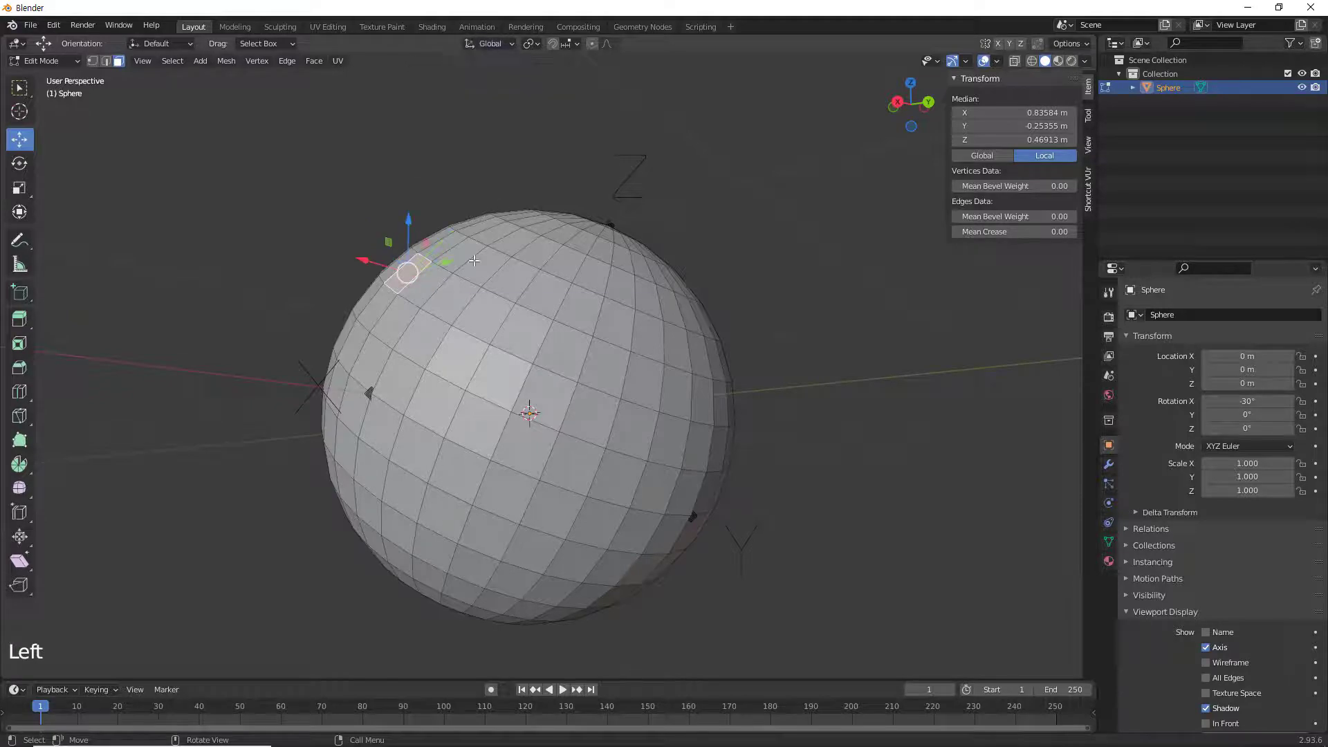
middle_drag(465, 322, 486, 127)
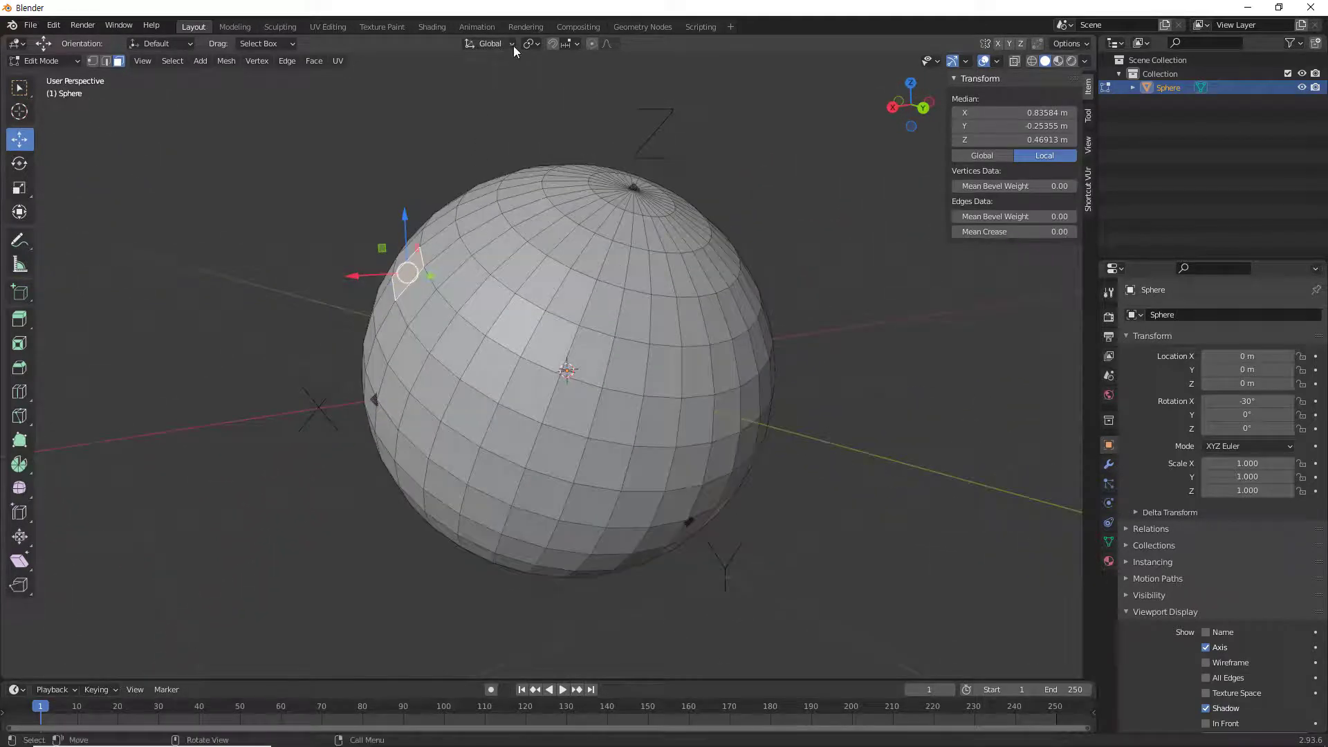
- Set the transform orientation back to Normal and extend the selection to three adjacent faces
click(513, 45)
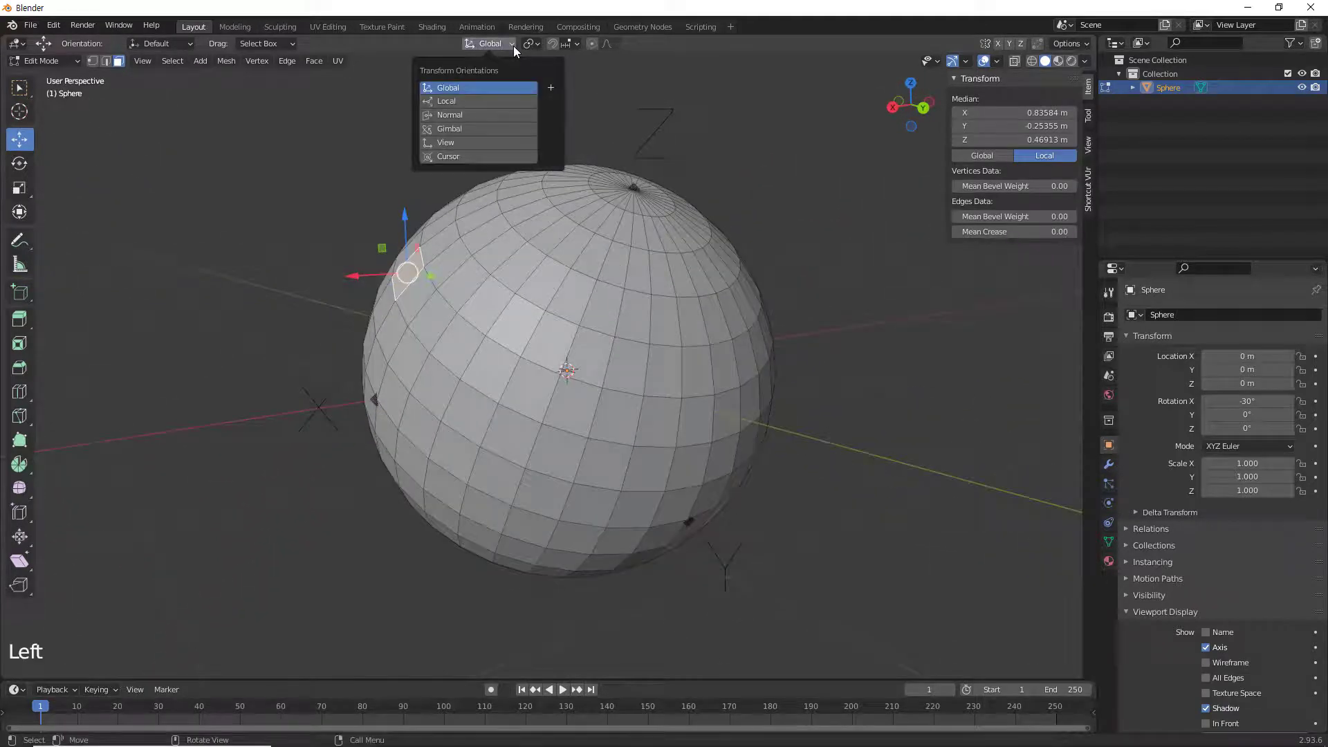
click(488, 115)
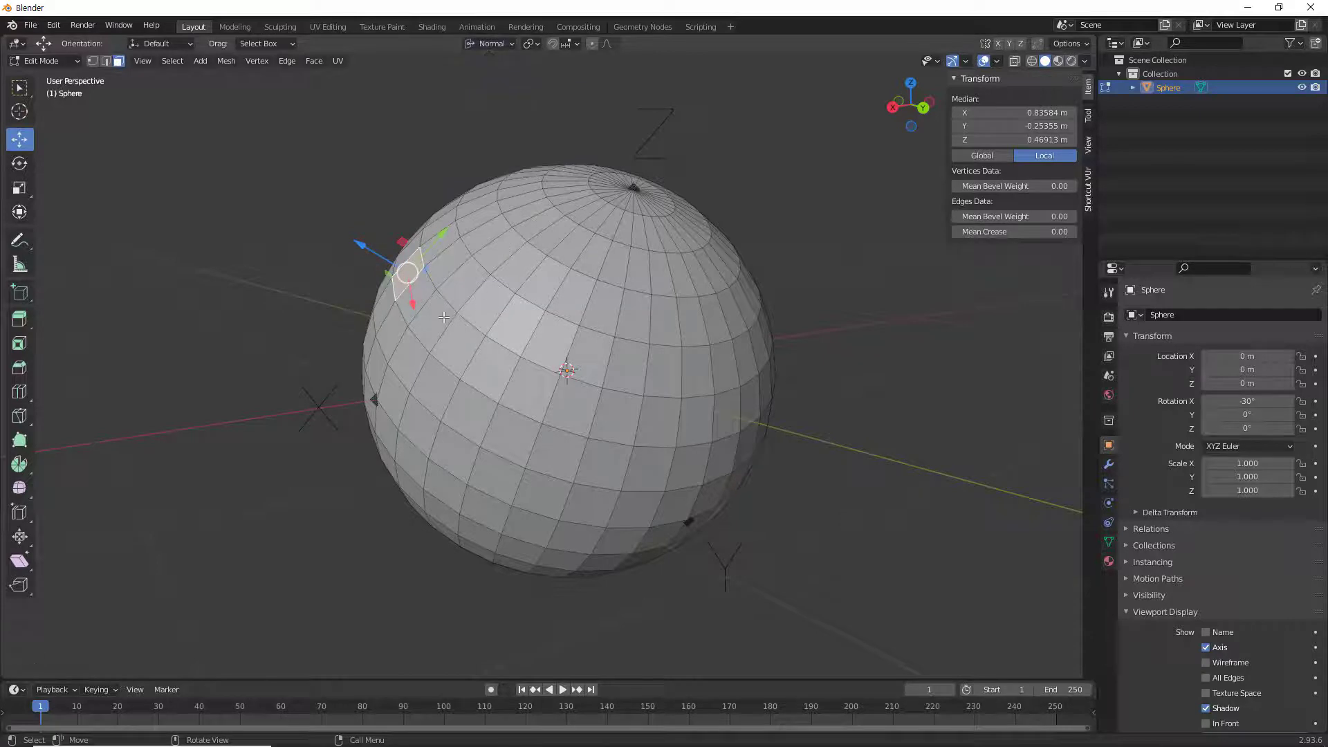
mouse_move(408, 273)
mouse_down()
mouse_move(384, 305)
mouse_move(420, 270)
mouse_up()
shift+click(445, 244)
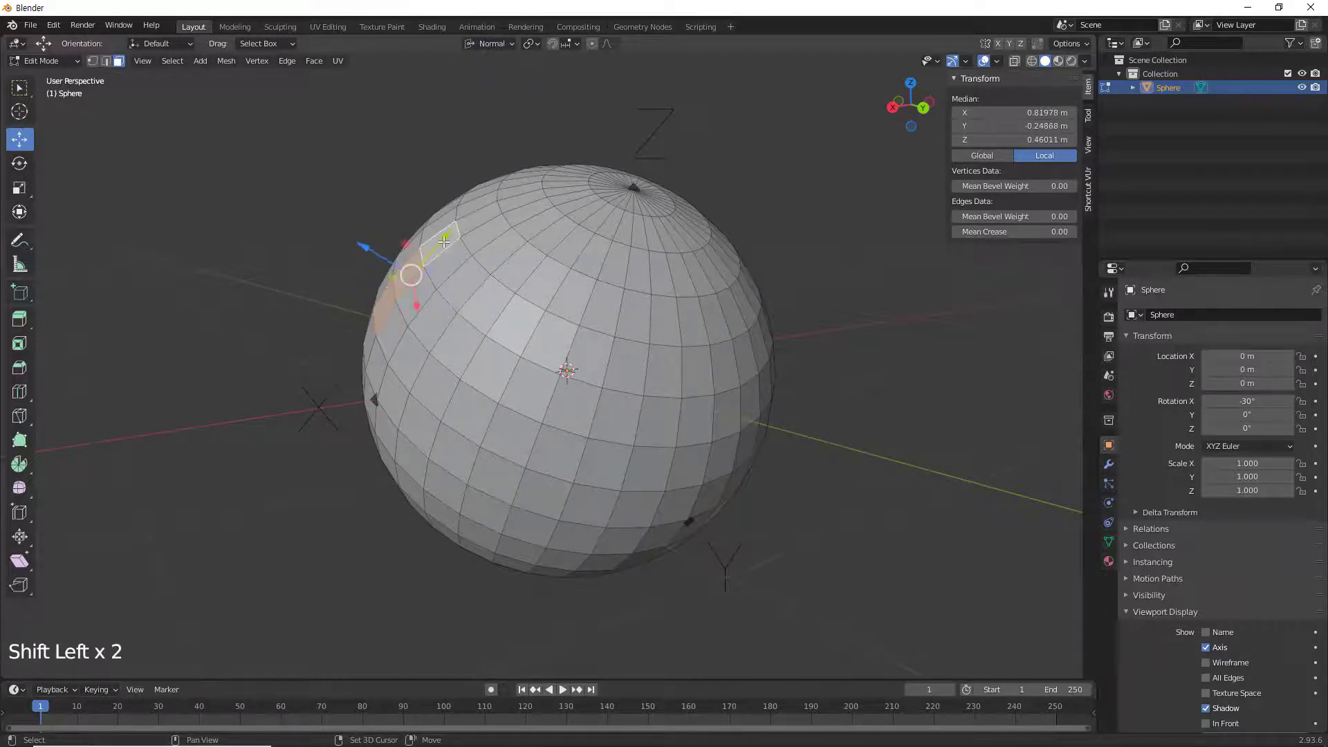
middle_drag(434, 319, 432, 303)
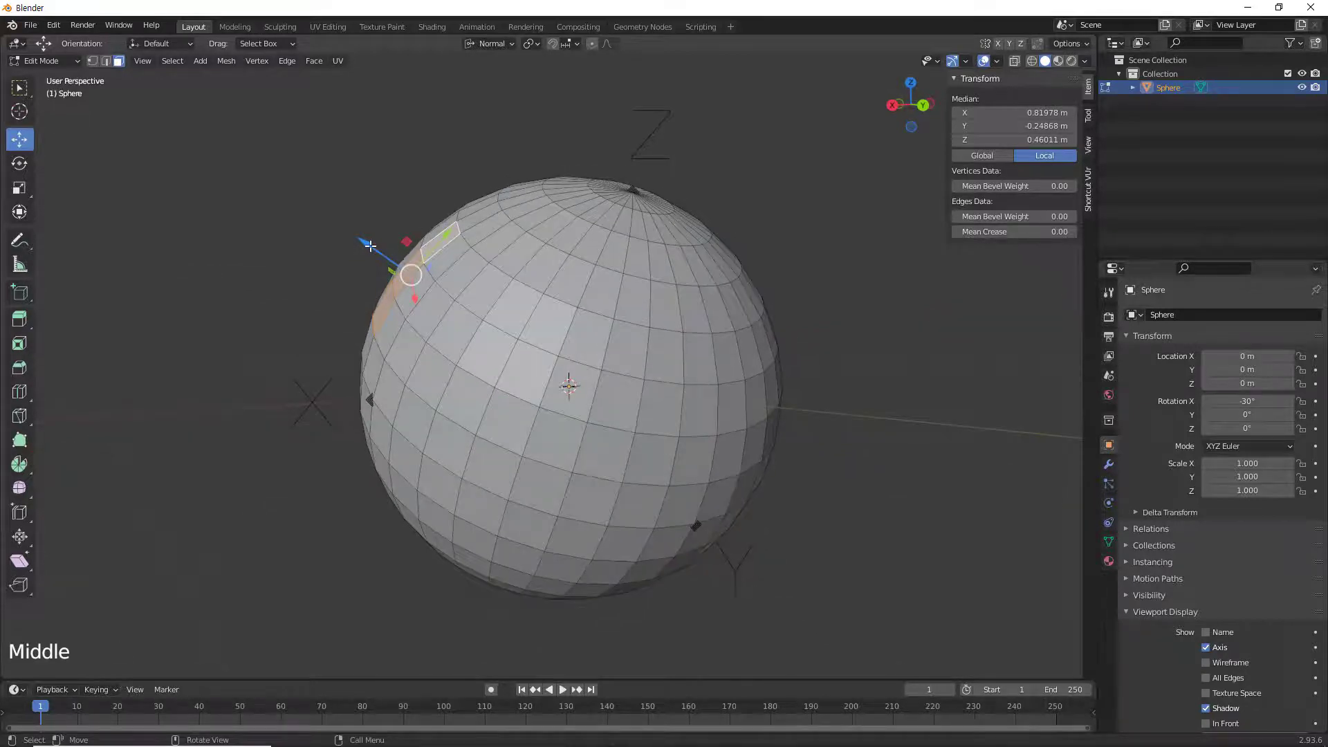
- Try moving the three selected faces outward along their shared normal Z axis, then undo the move
drag(365, 245, 360, 241)
middle_drag(425, 262, 482, 309)
key(ctrl+z)
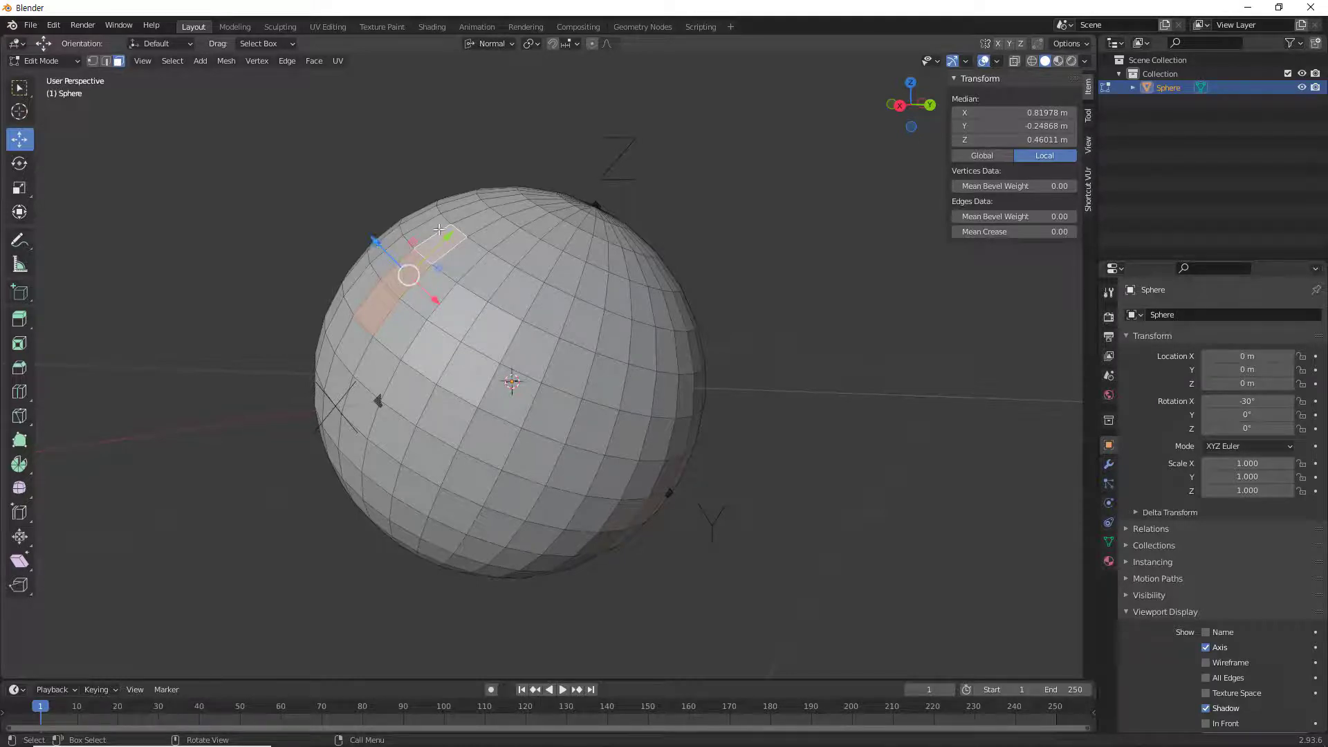
- Clear the selection, set the transform orientation to View and select different single faces to compare their Move gizmos
click(513, 90)
click(512, 44)
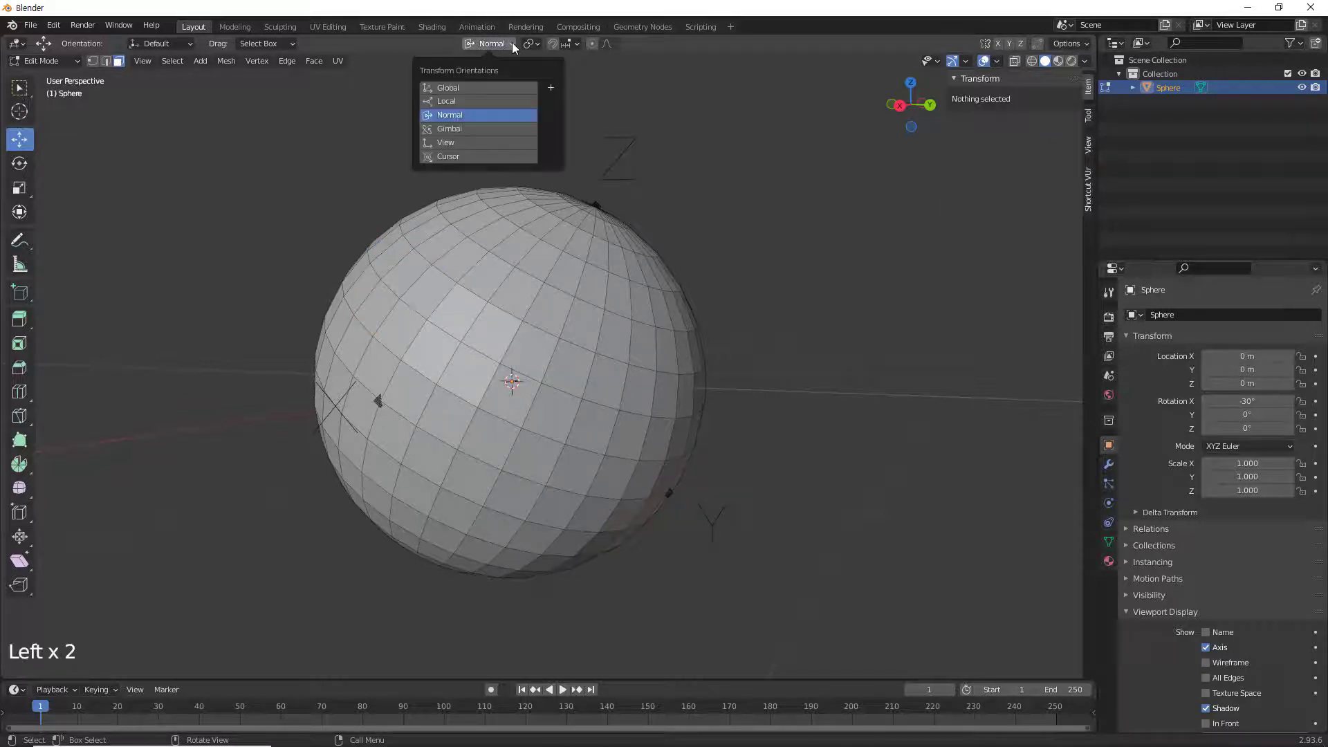
click(475, 144)
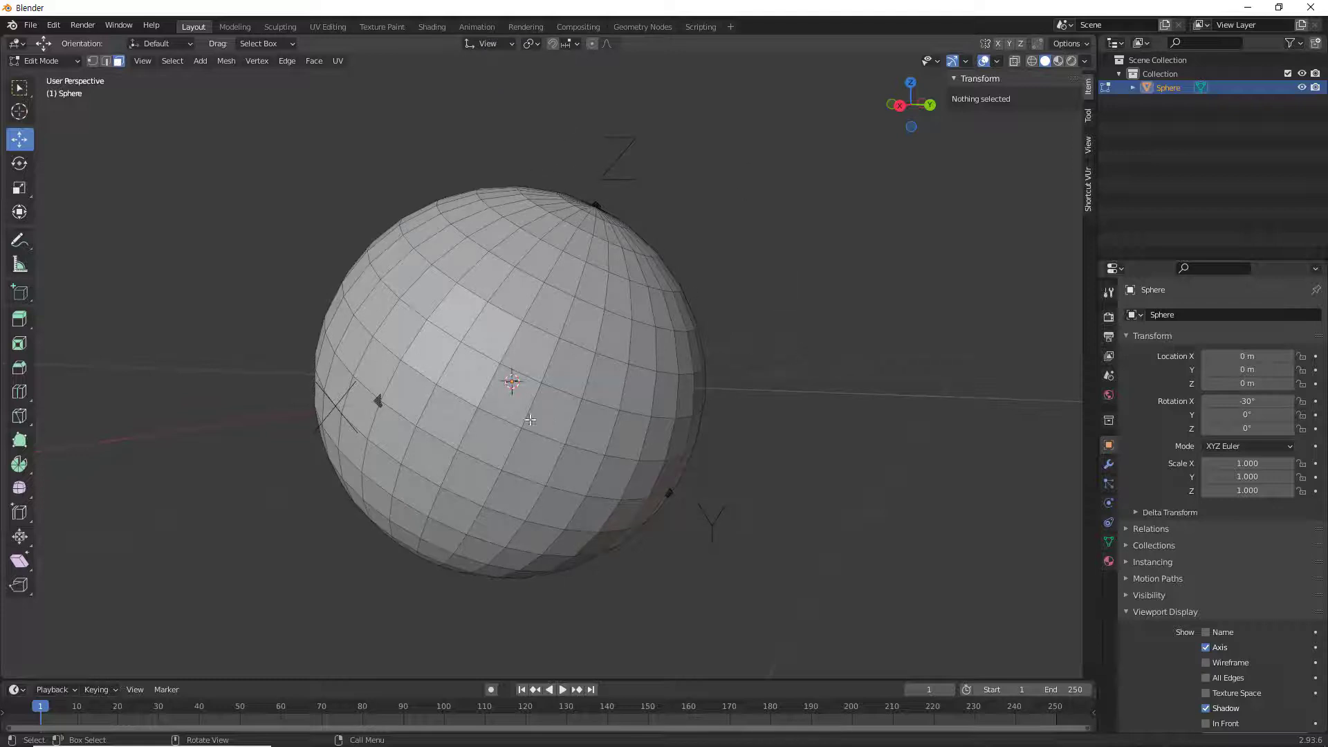
click(418, 283)
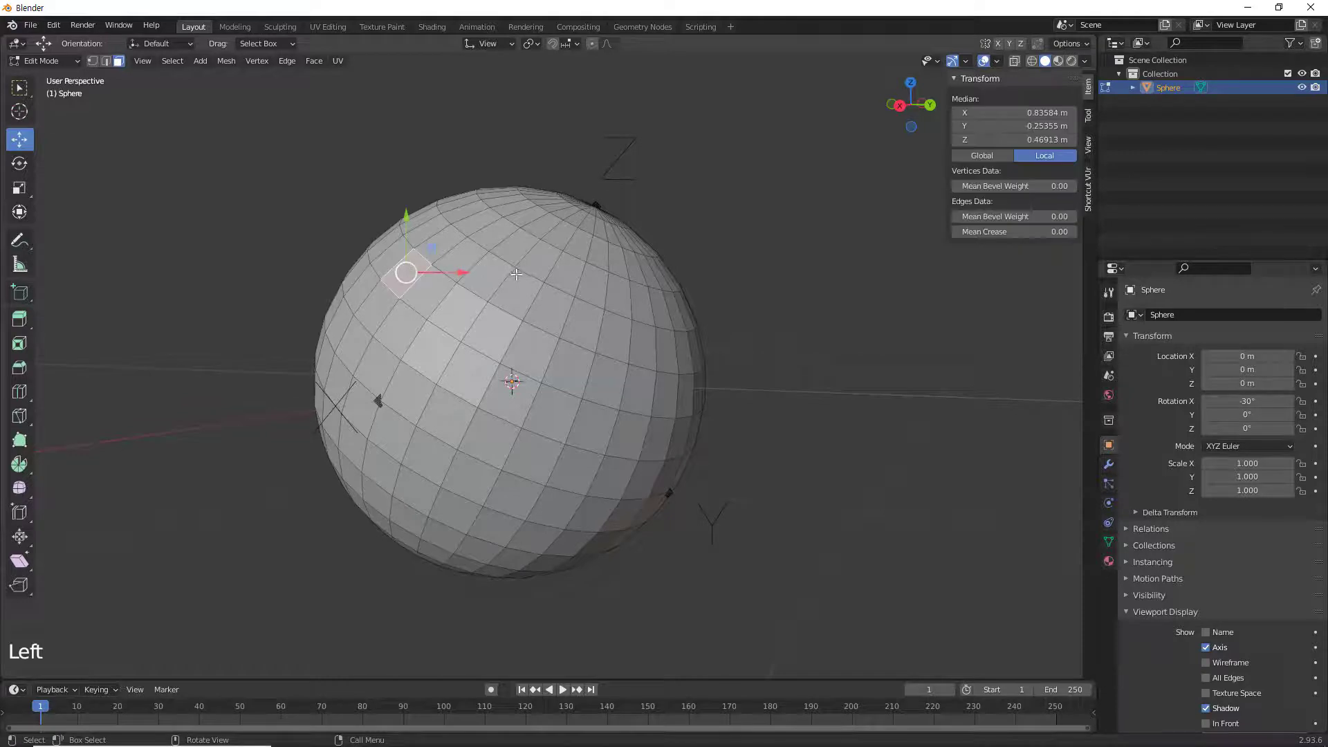
click(642, 292)
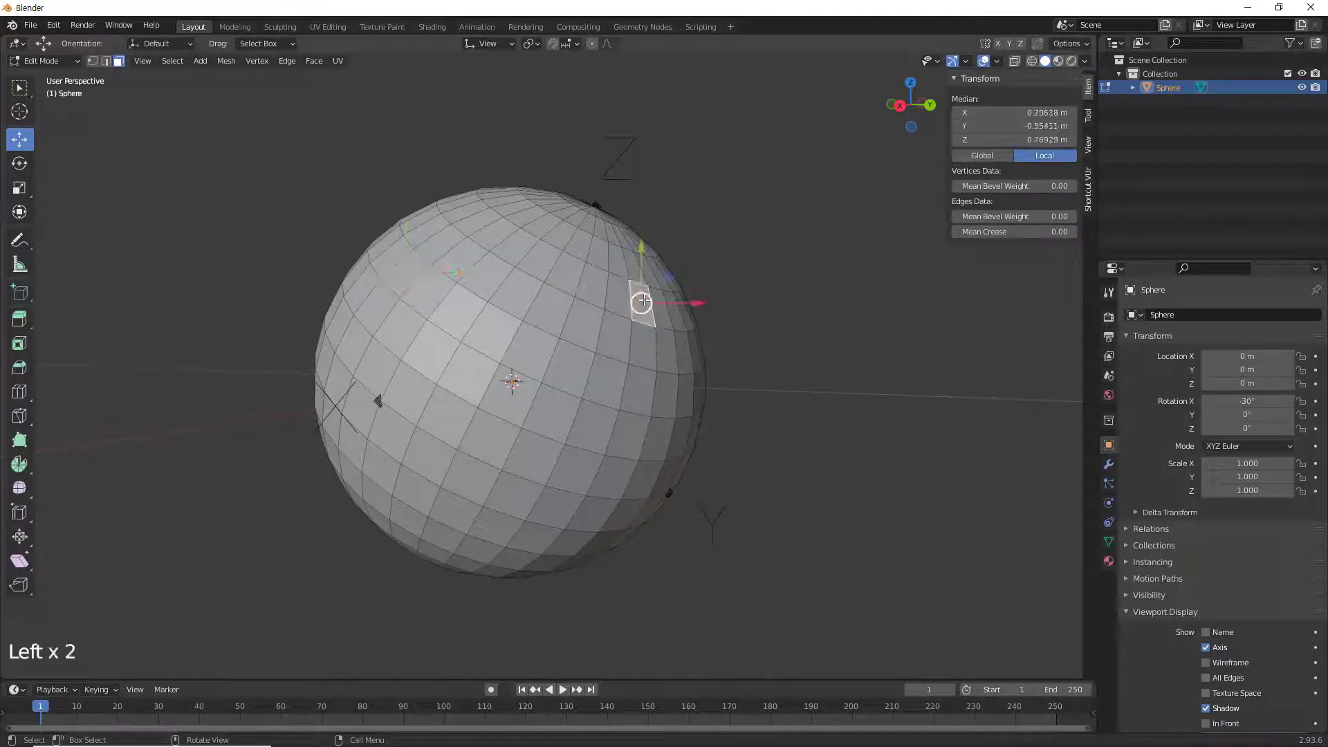
click(613, 236)
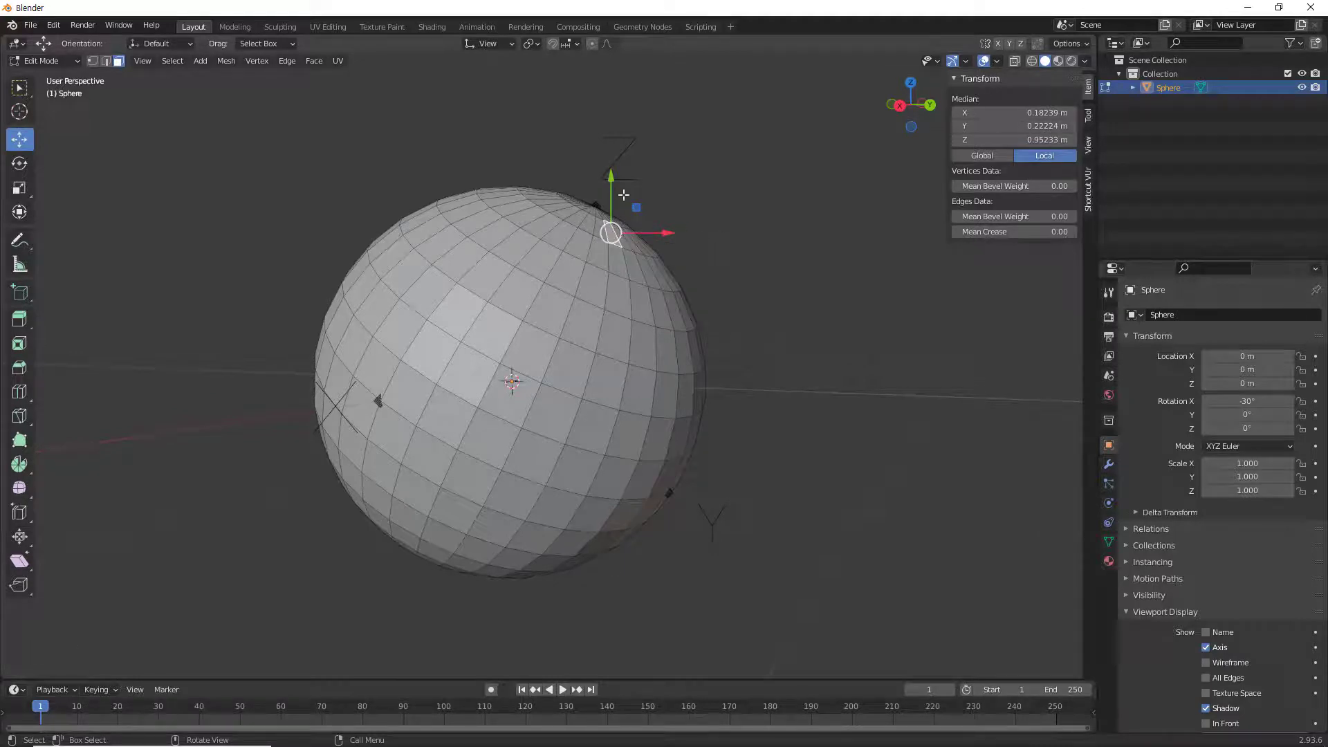
- Activate the Rotate and then the Scale tool to inspect their View-aligned gizmos on the face near the pole
click(23, 166)
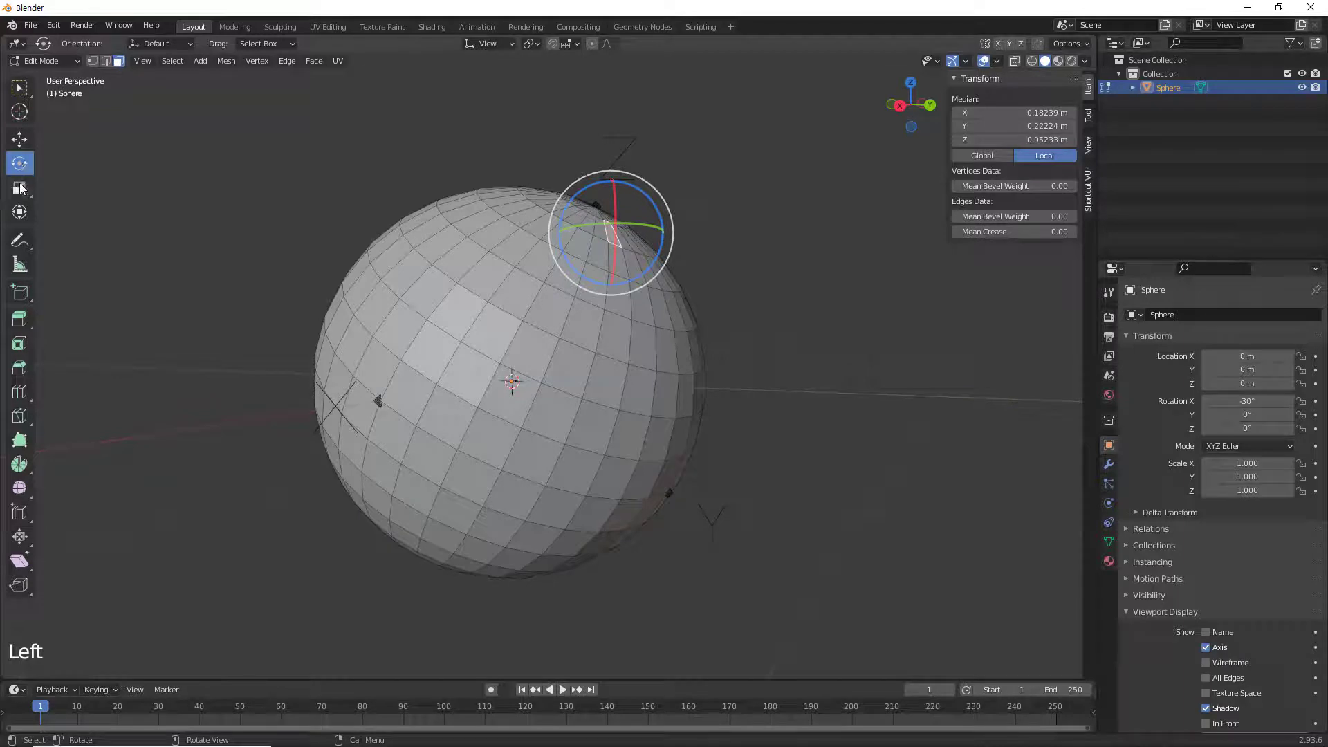
click(20, 187)
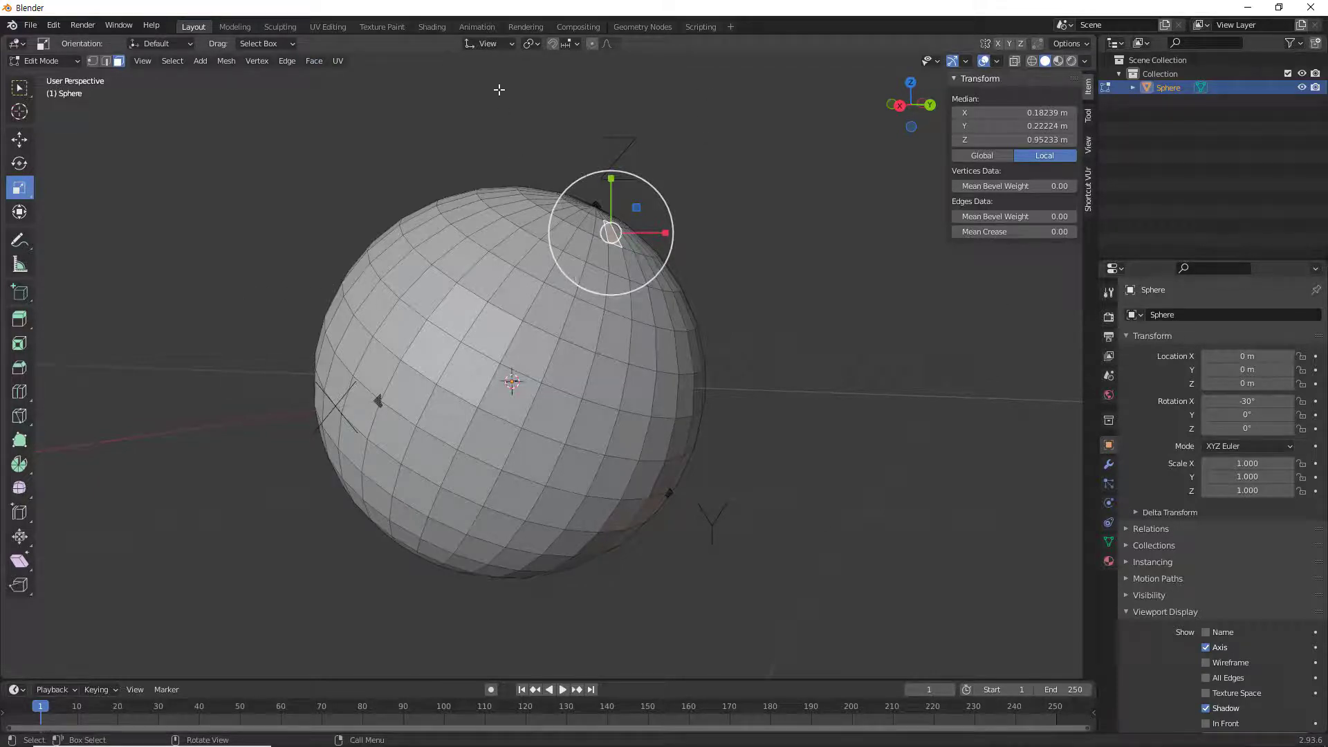
- Clear the face selection and switch the sphere from Edit Mode to Object Mode
click(511, 44)
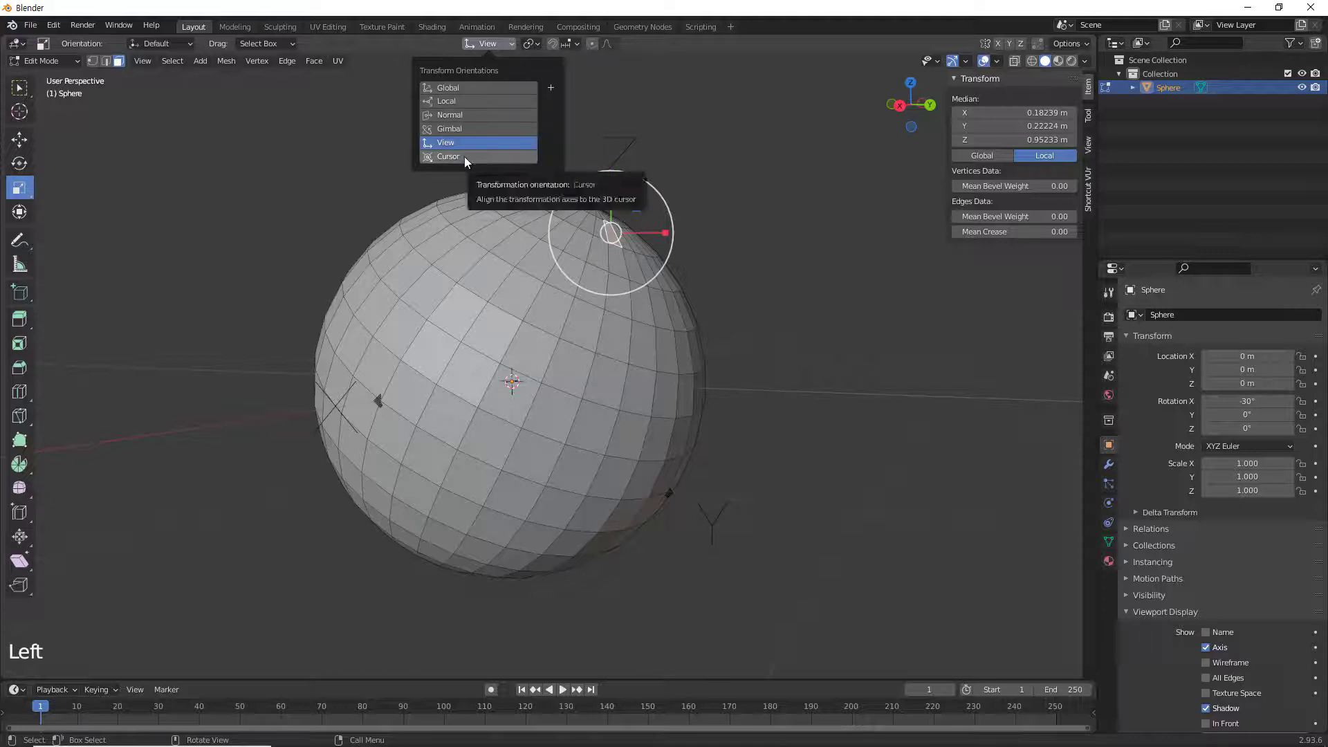
click(321, 156)
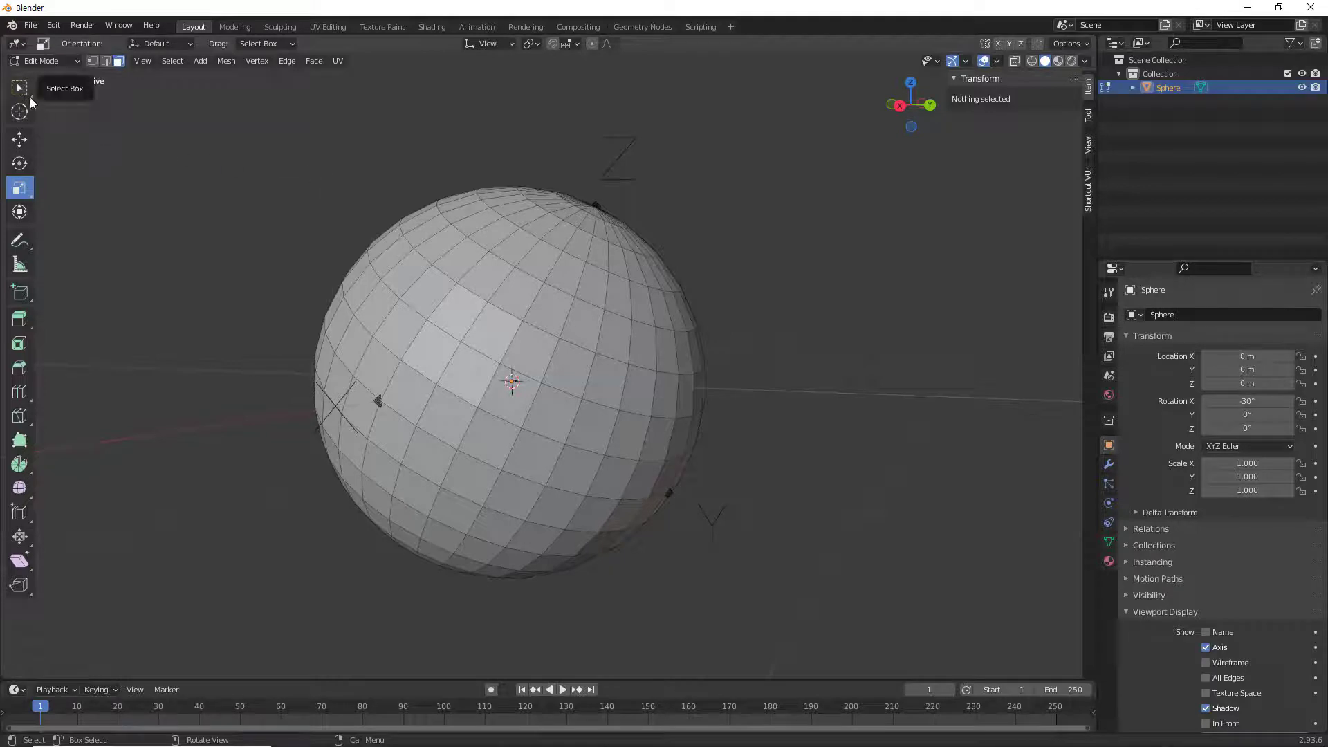
click(40, 59)
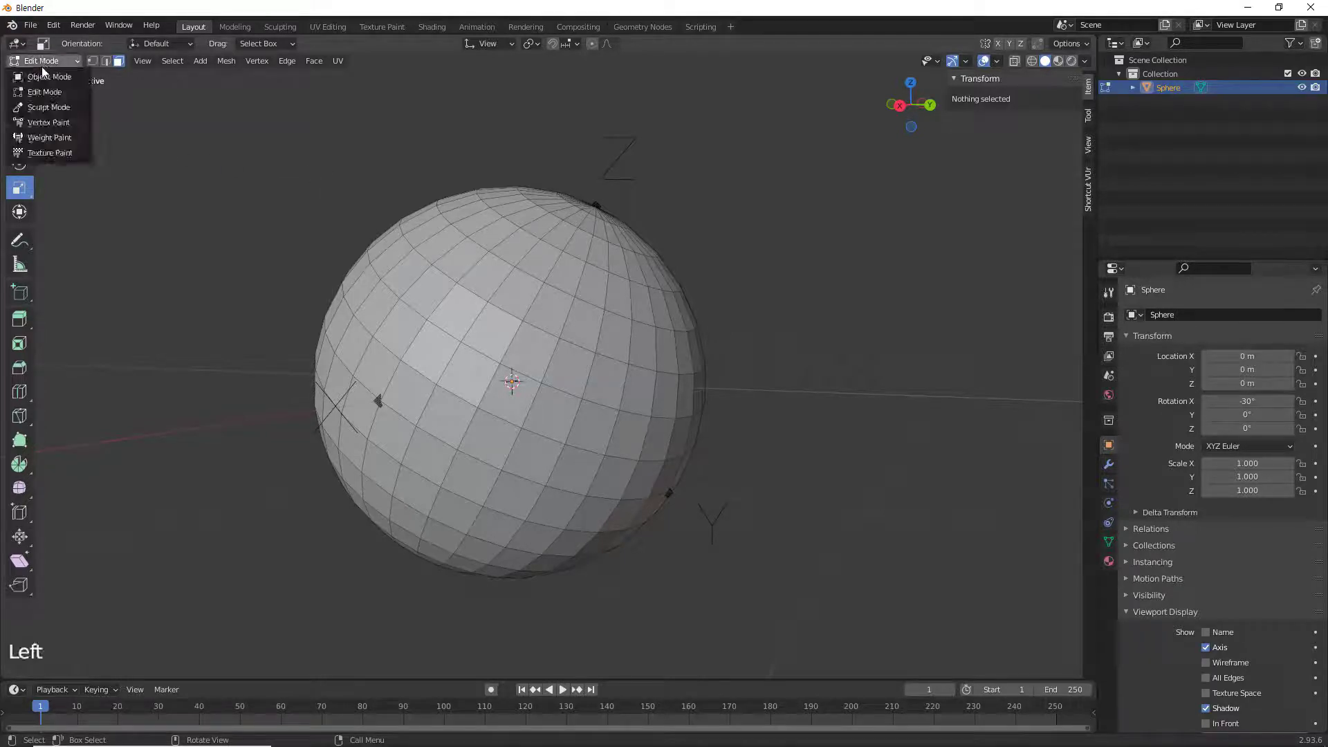
click(45, 78)
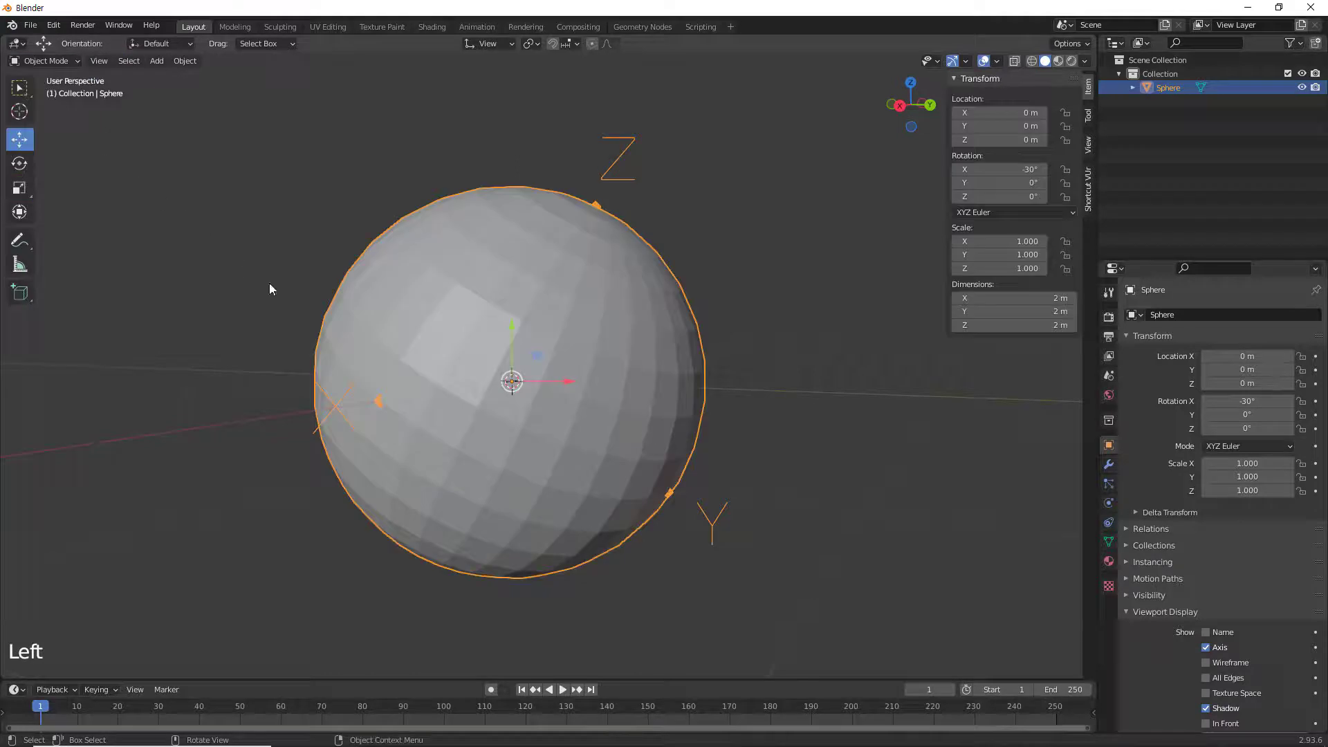
scroll(460, 367, down, 4)
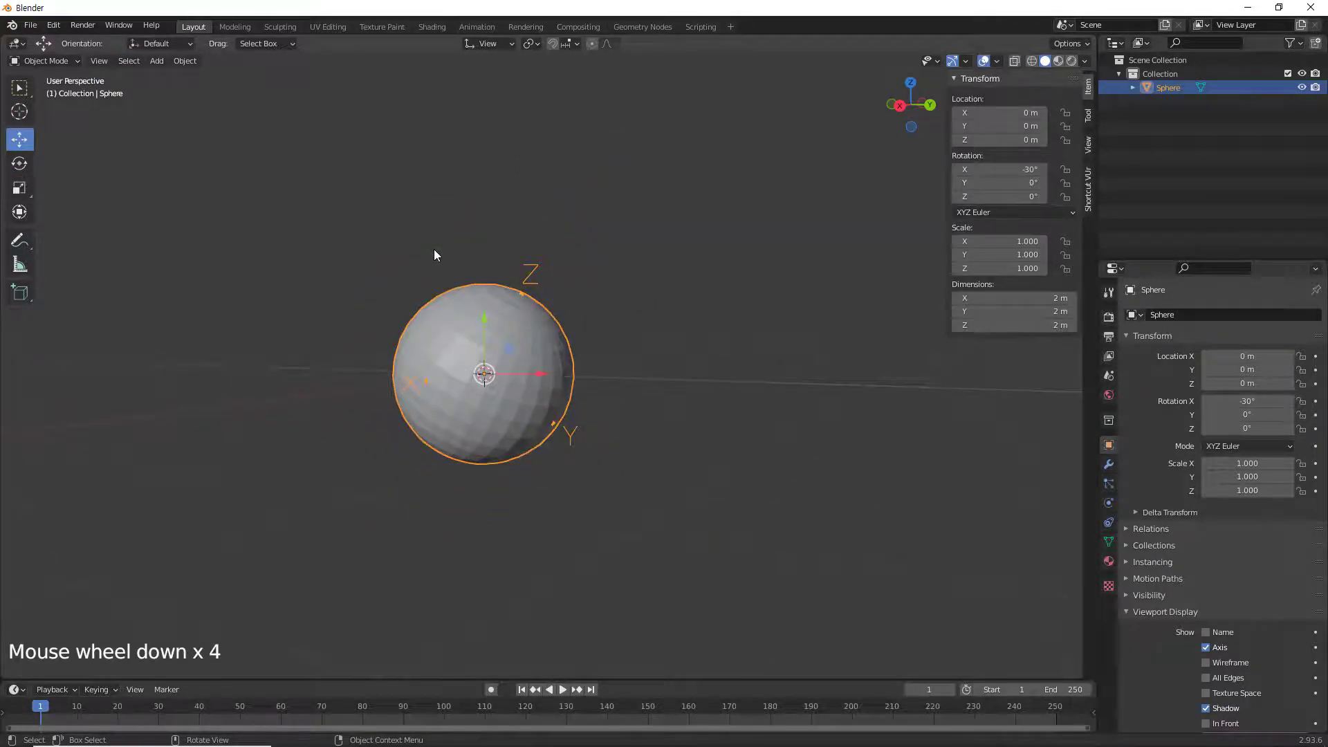
scroll(457, 304, up, 2)
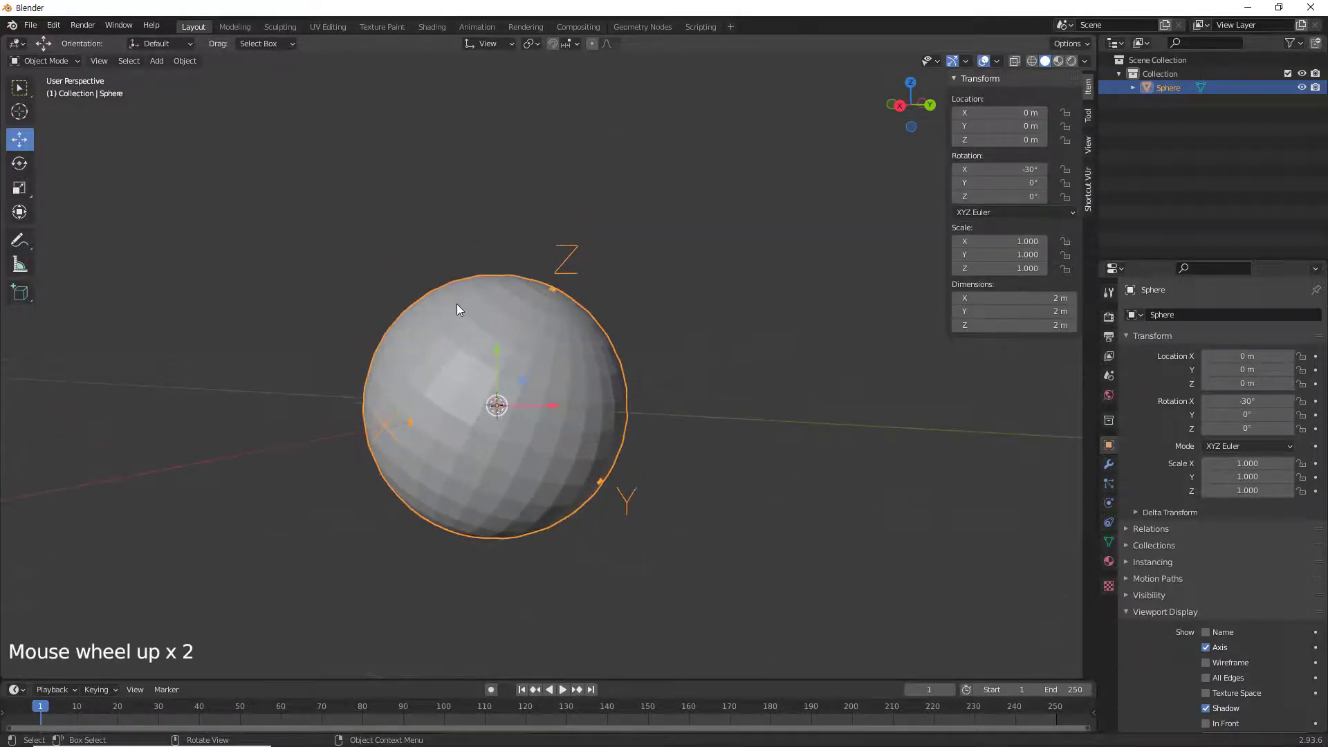
- Set the transform orientation to Global and show the 3D cursor's location and rotation settings
click(501, 46)
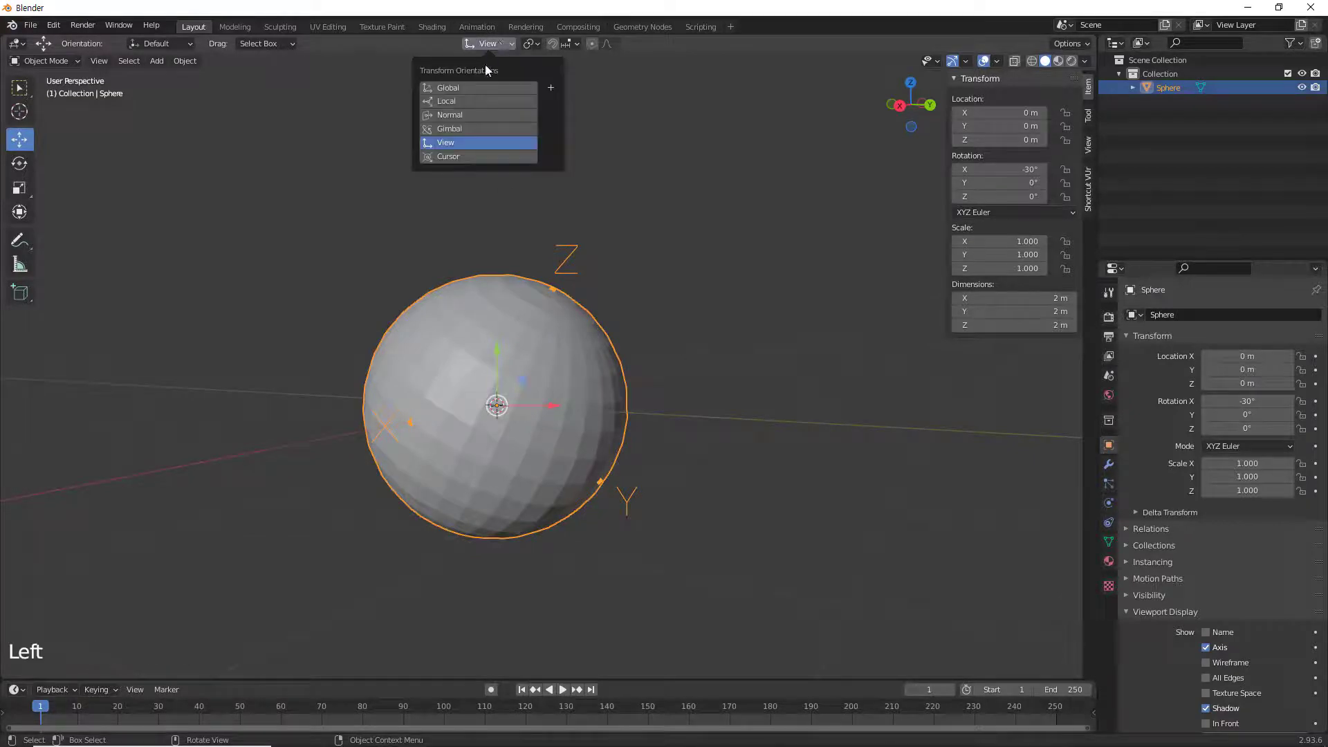
click(475, 88)
scroll(501, 433, up, 1)
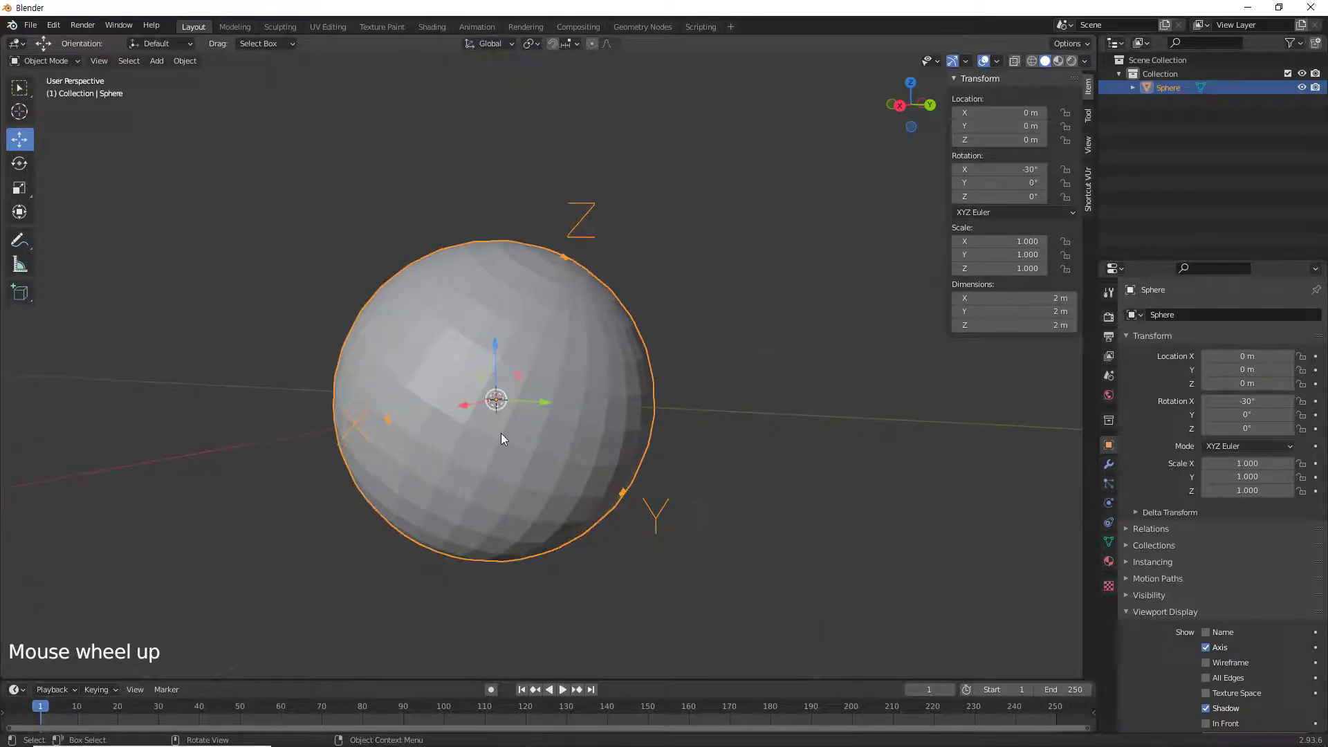
scroll(499, 411, up, 1)
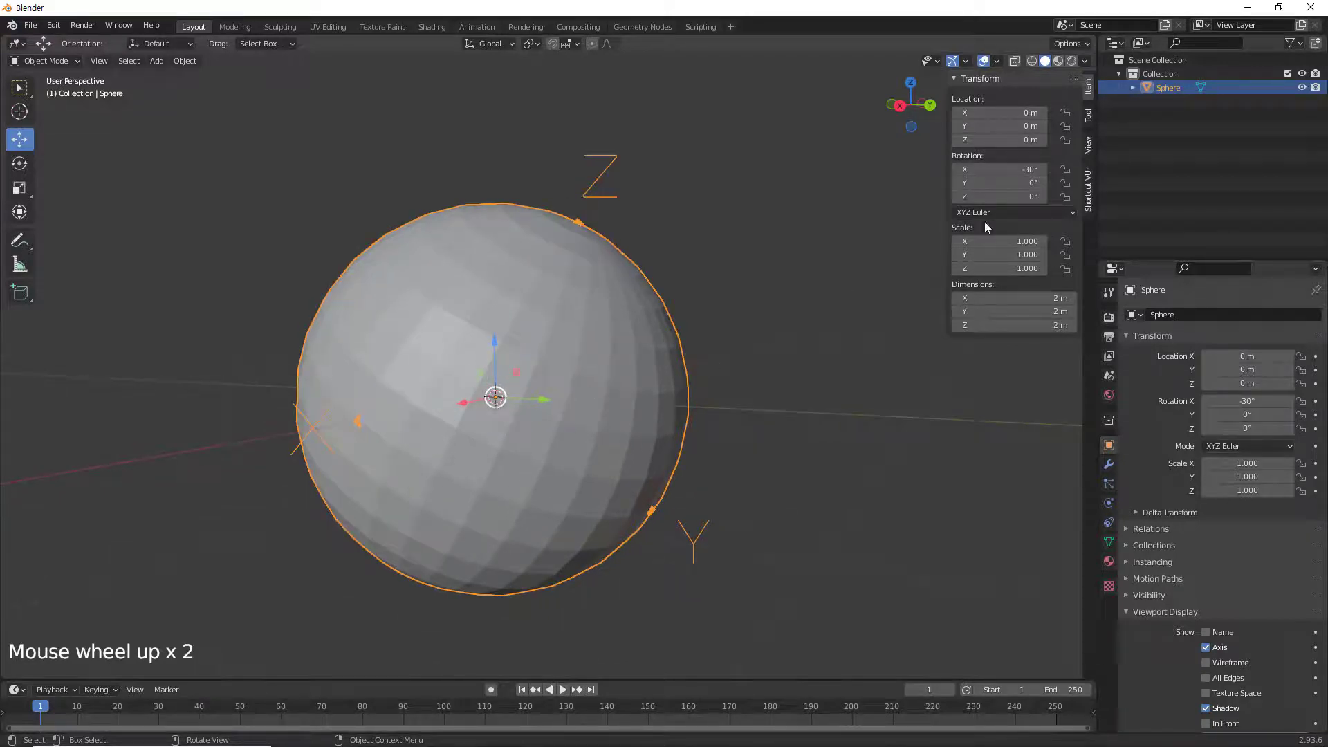
click(1089, 116)
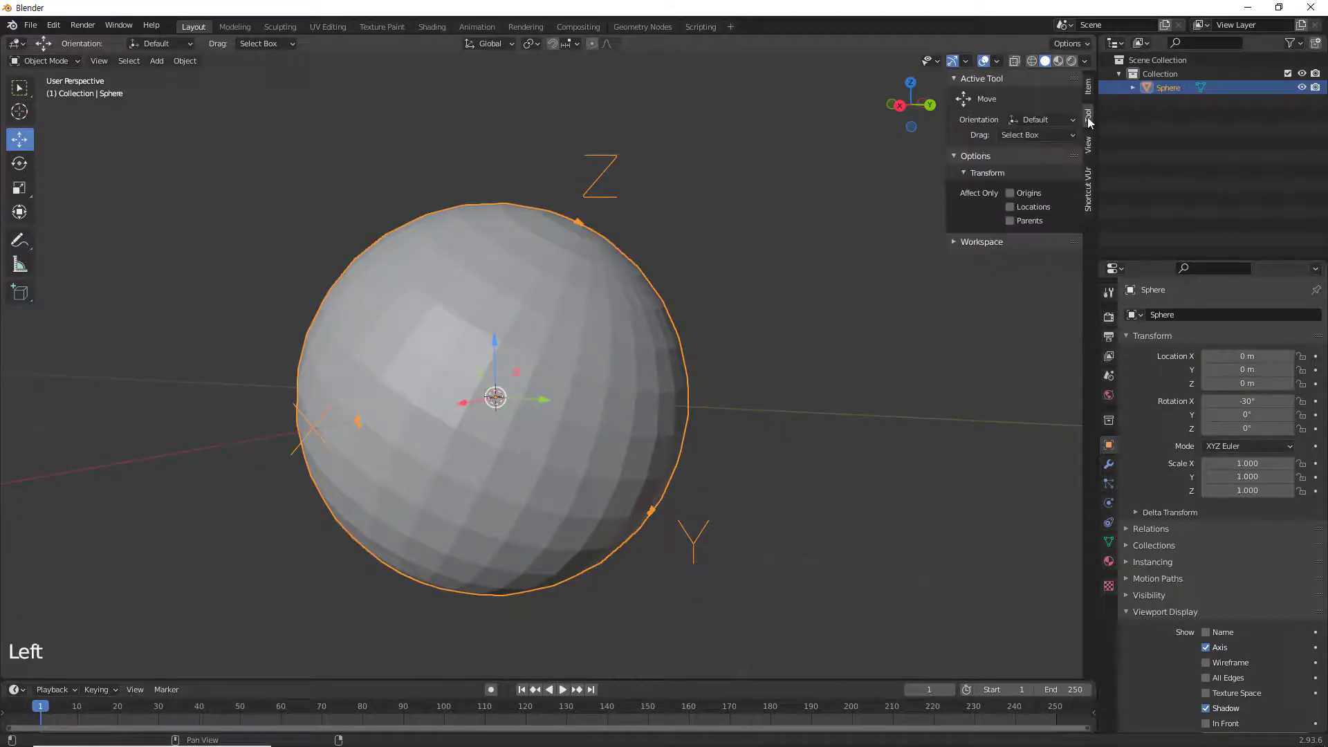
click(1090, 153)
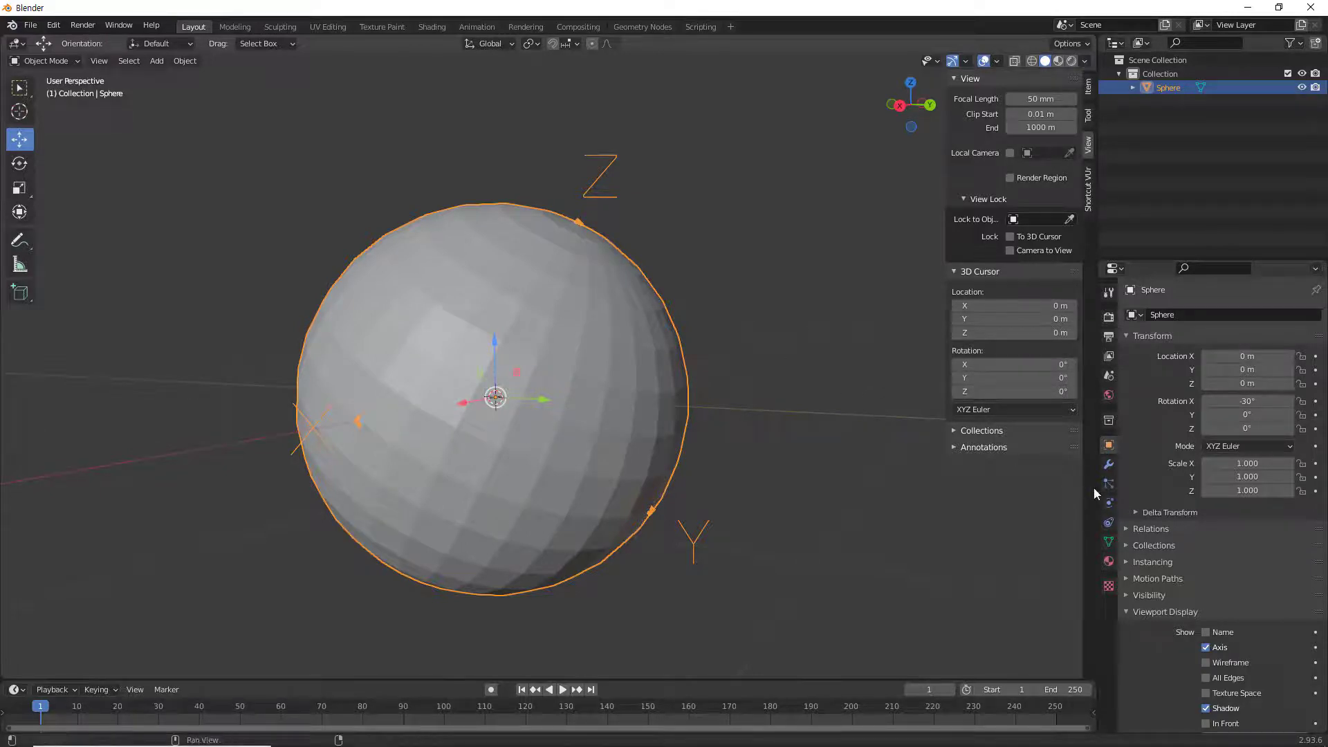
- Turn off the sphere's axis display and set the transform orientation to Cursor
click(1207, 648)
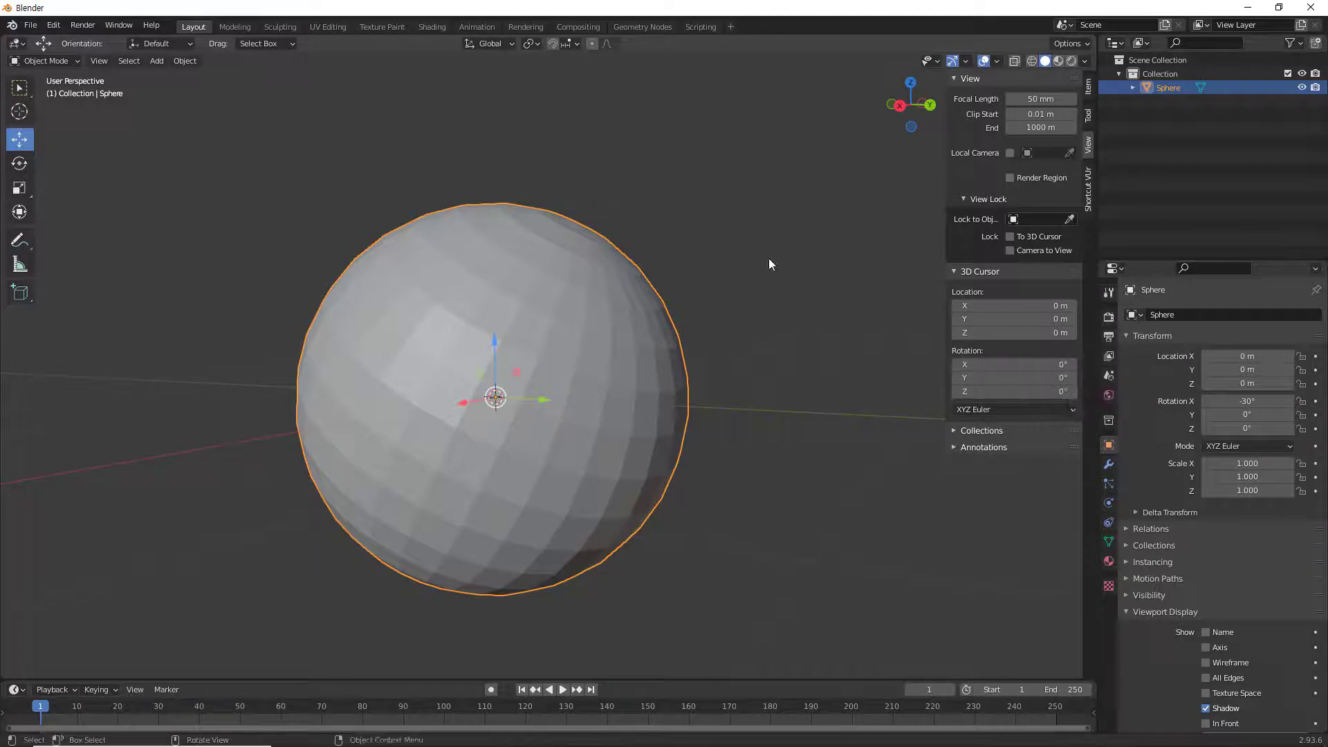
click(512, 40)
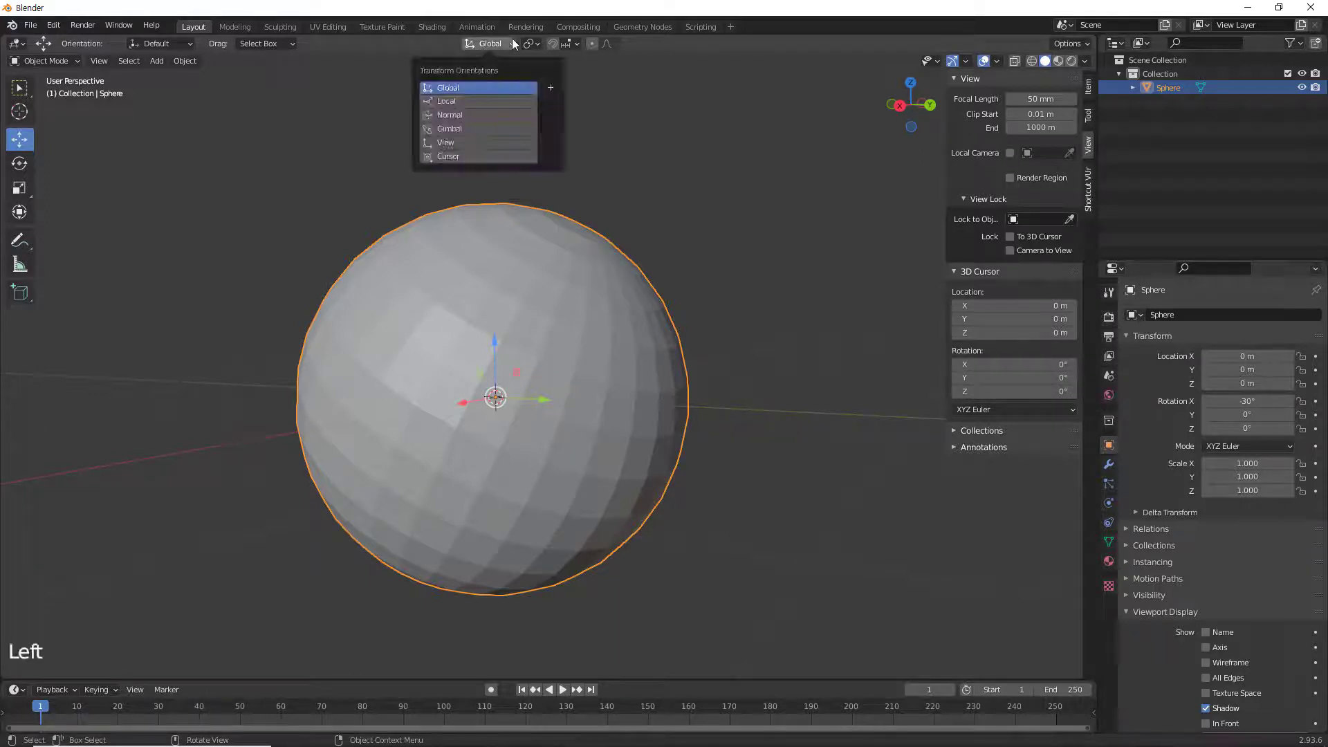
click(494, 158)
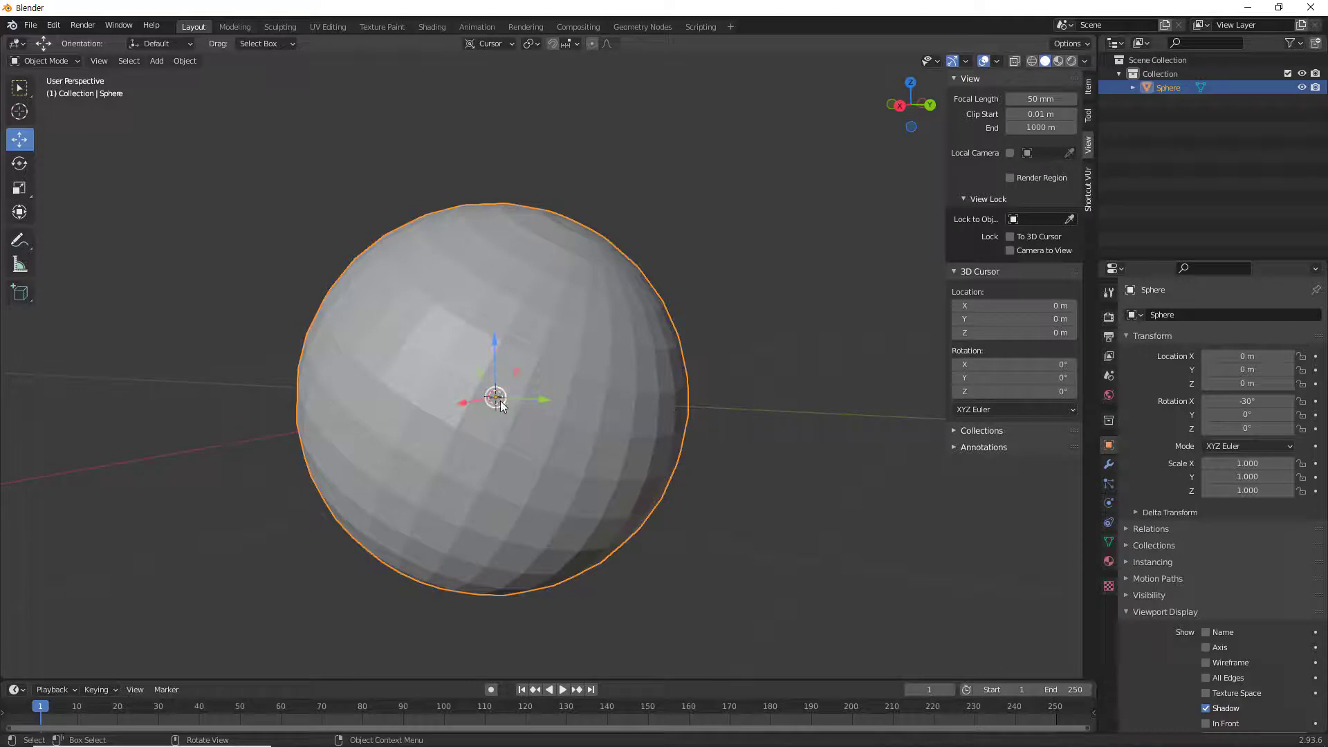
scroll(498, 401, up, 2)
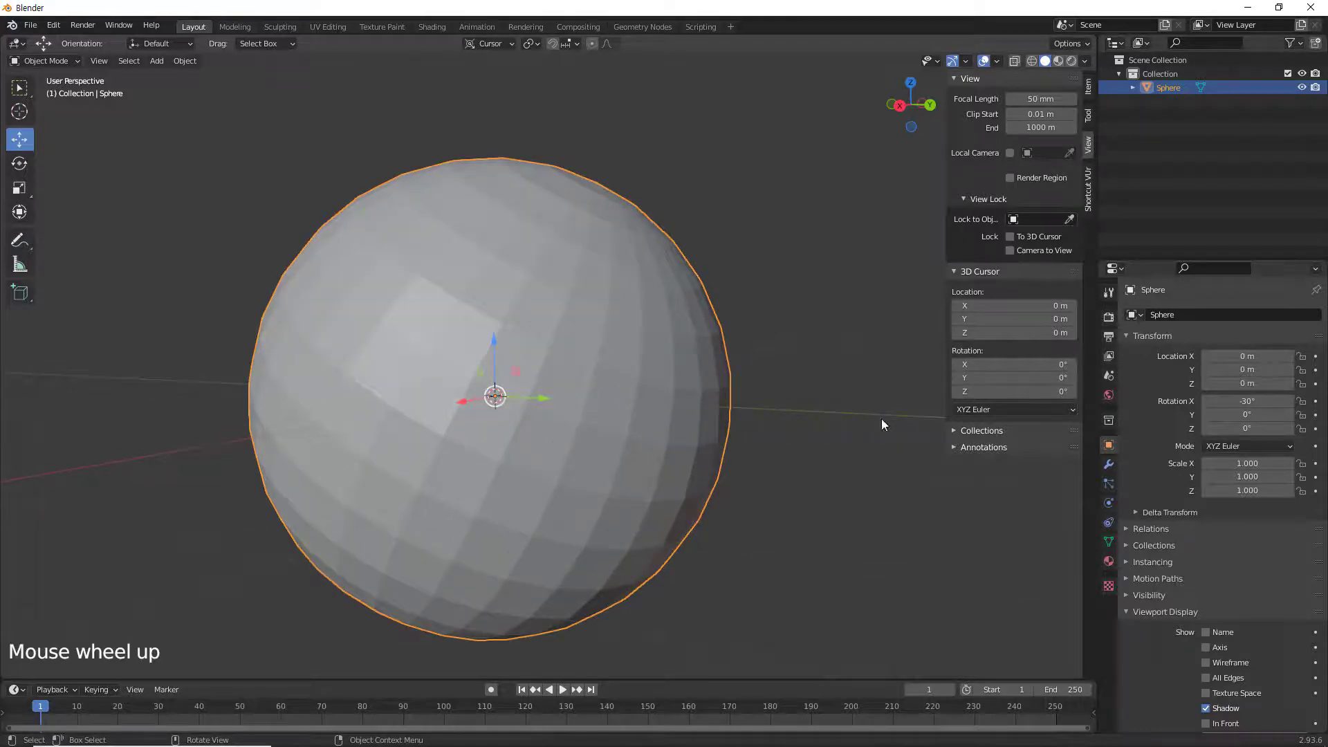
- Try rotating the 3D cursor to about 29.6° on X, then reset its X rotation to 0°
drag(1003, 364, 1076, 365)
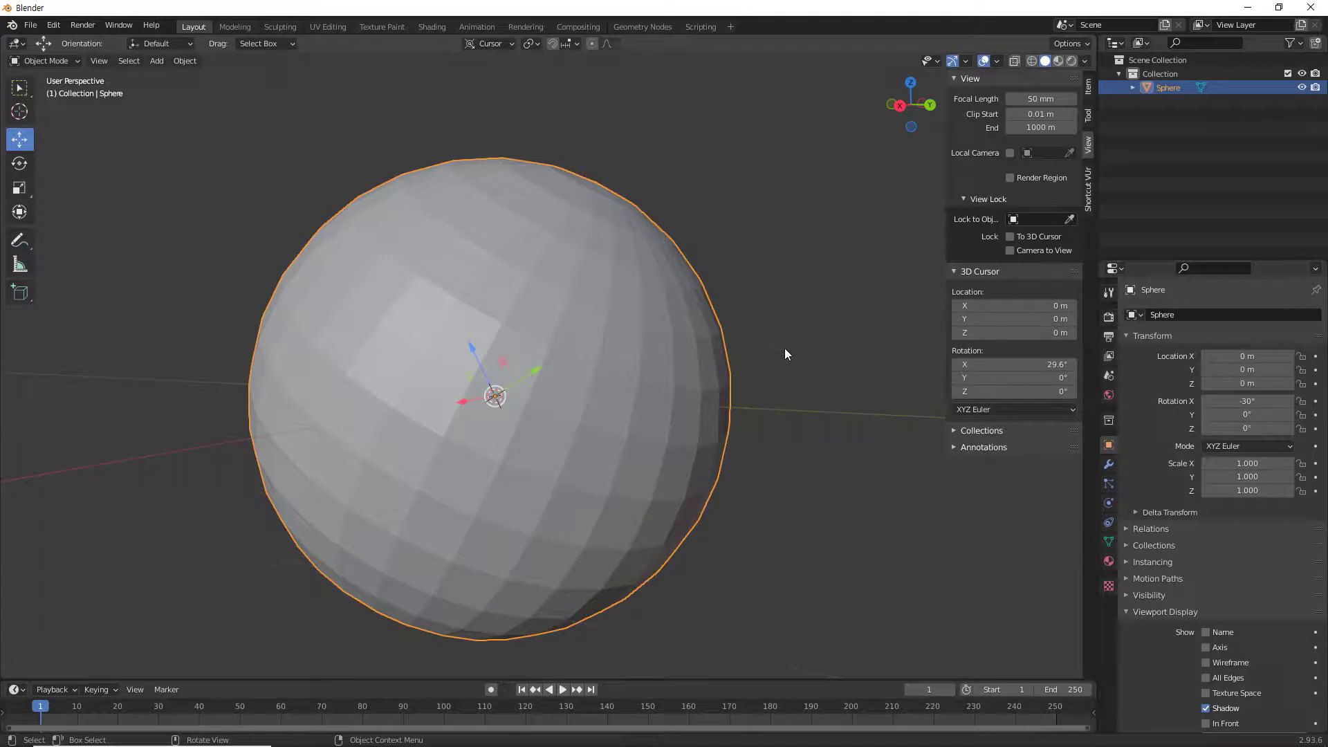
double_click(1014, 364)
key(Left)
text(0)
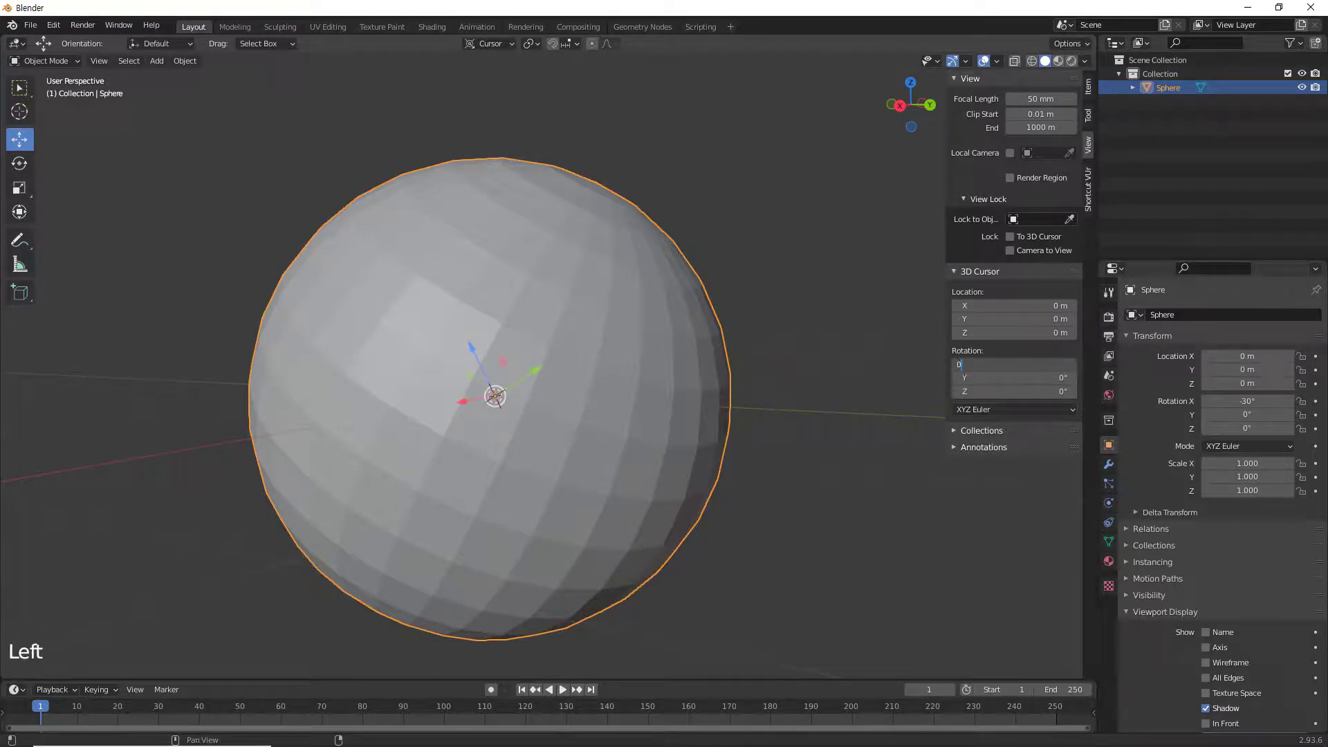
key(Return)
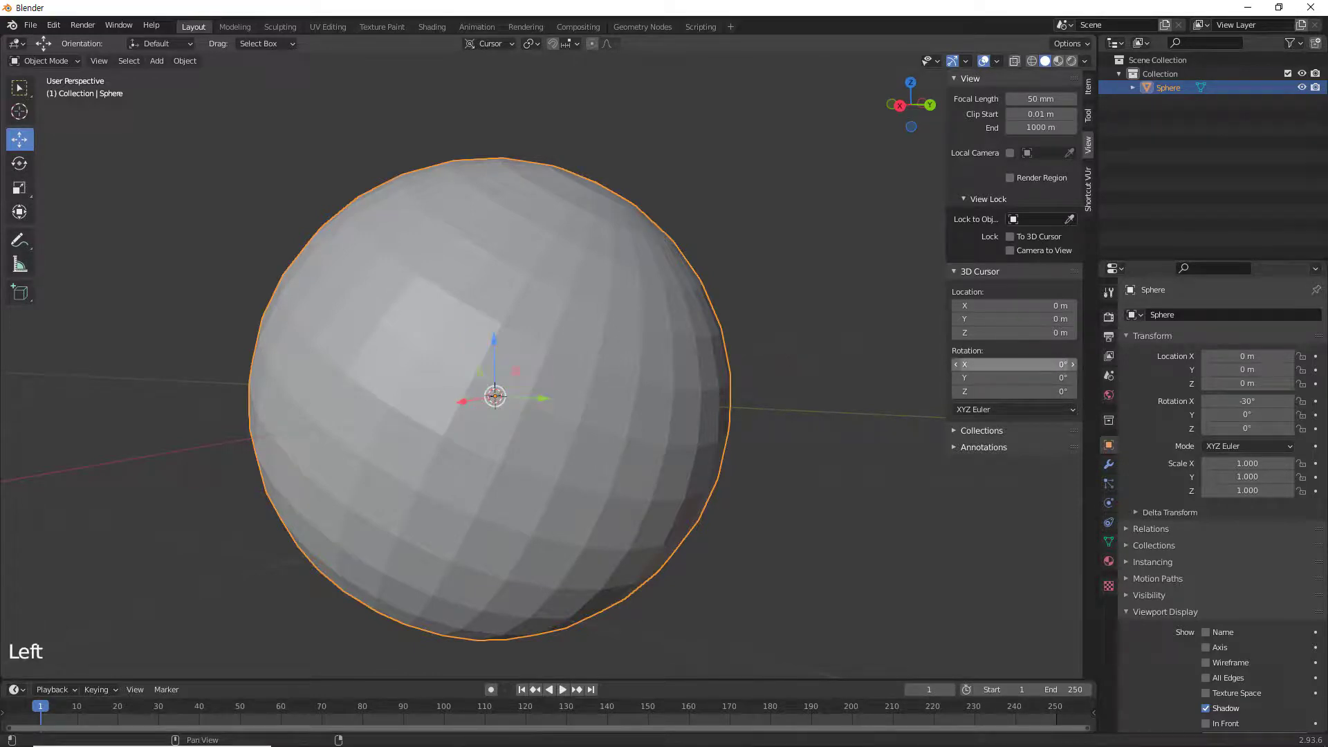
- Delete the tilted UV sphere from the scene
click(513, 44)
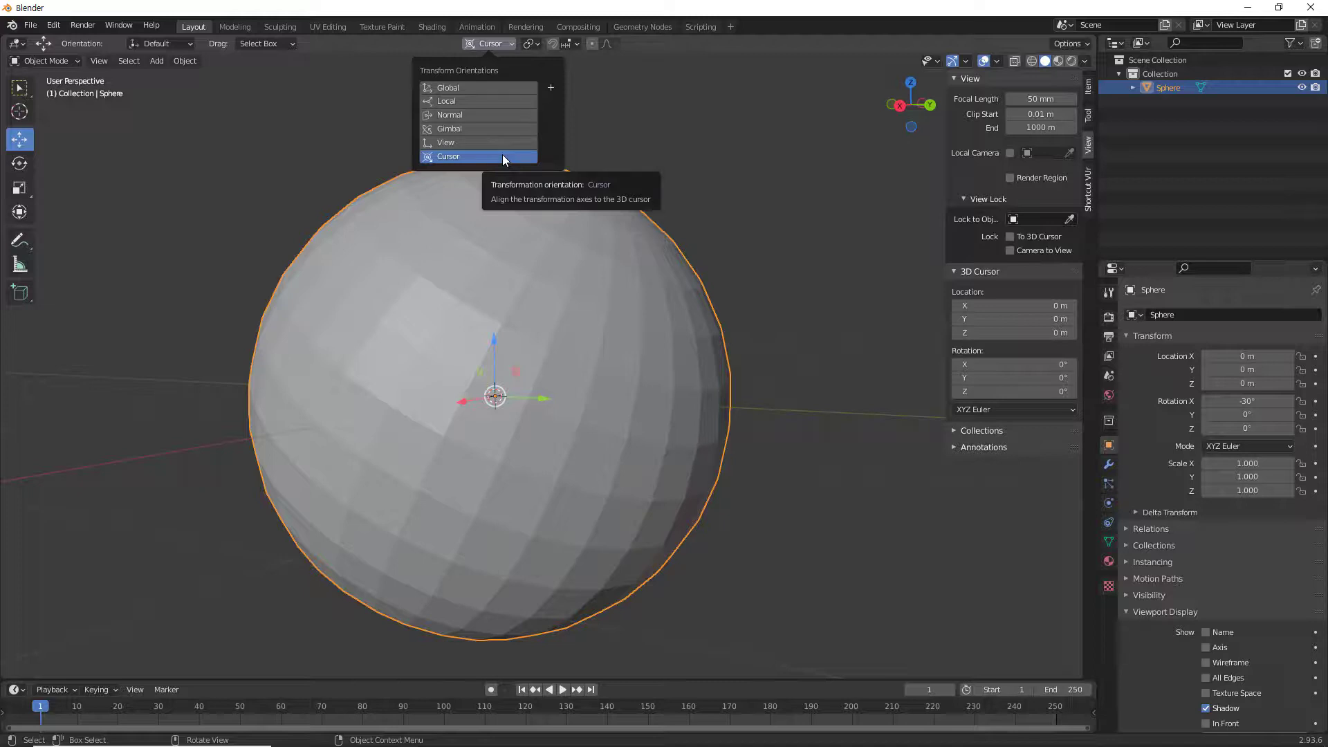
click(794, 281)
scroll(580, 326, down, 4)
click(579, 326)
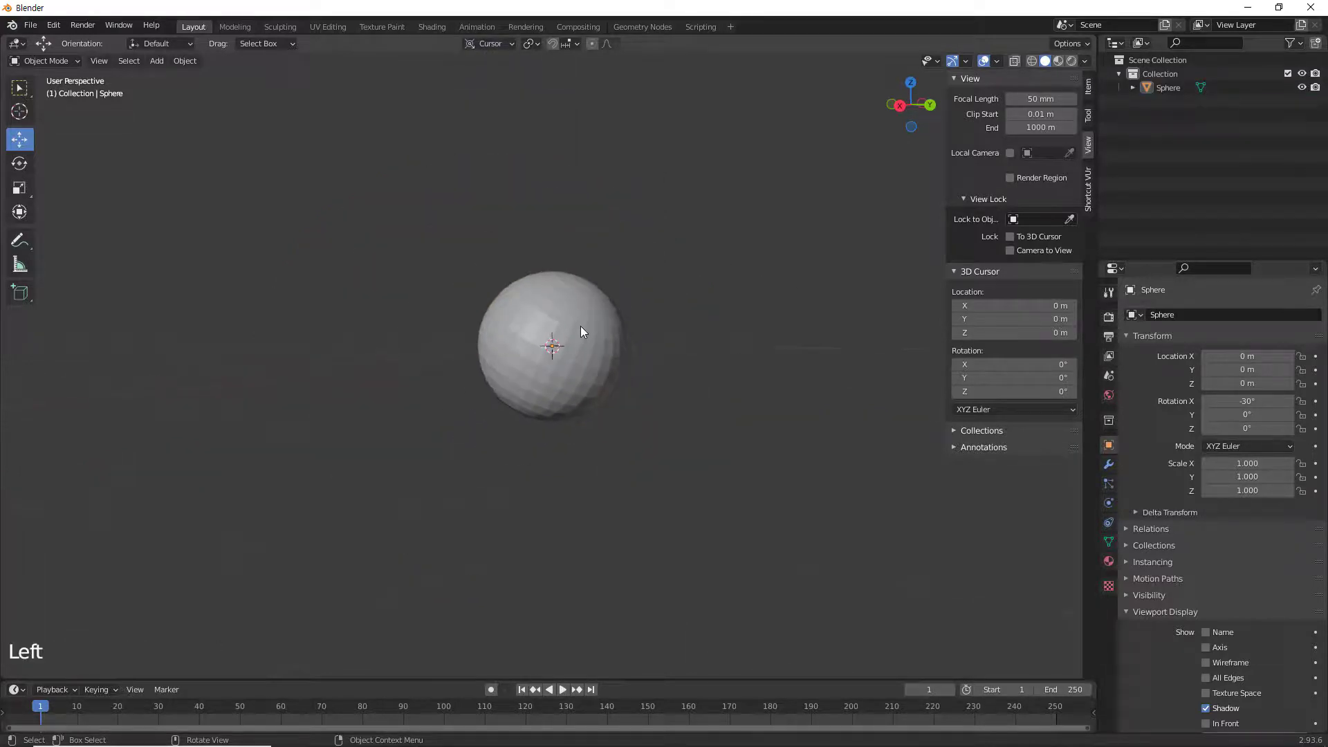
key(Delete)
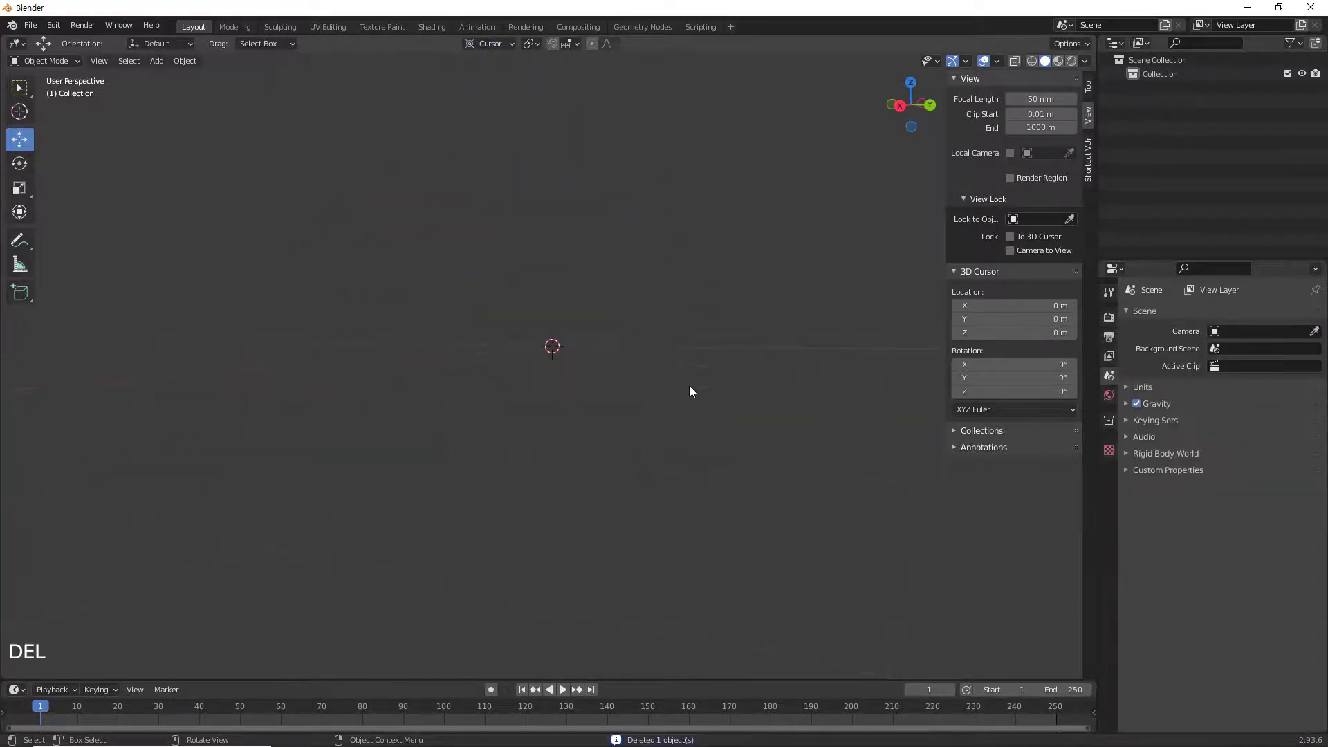
- Add a cube at the world origin and move it along the Y axis to about -5.67 m
middle_drag(689, 390, 698, 424)
key(shift+a)
mouse_move(655, 397)
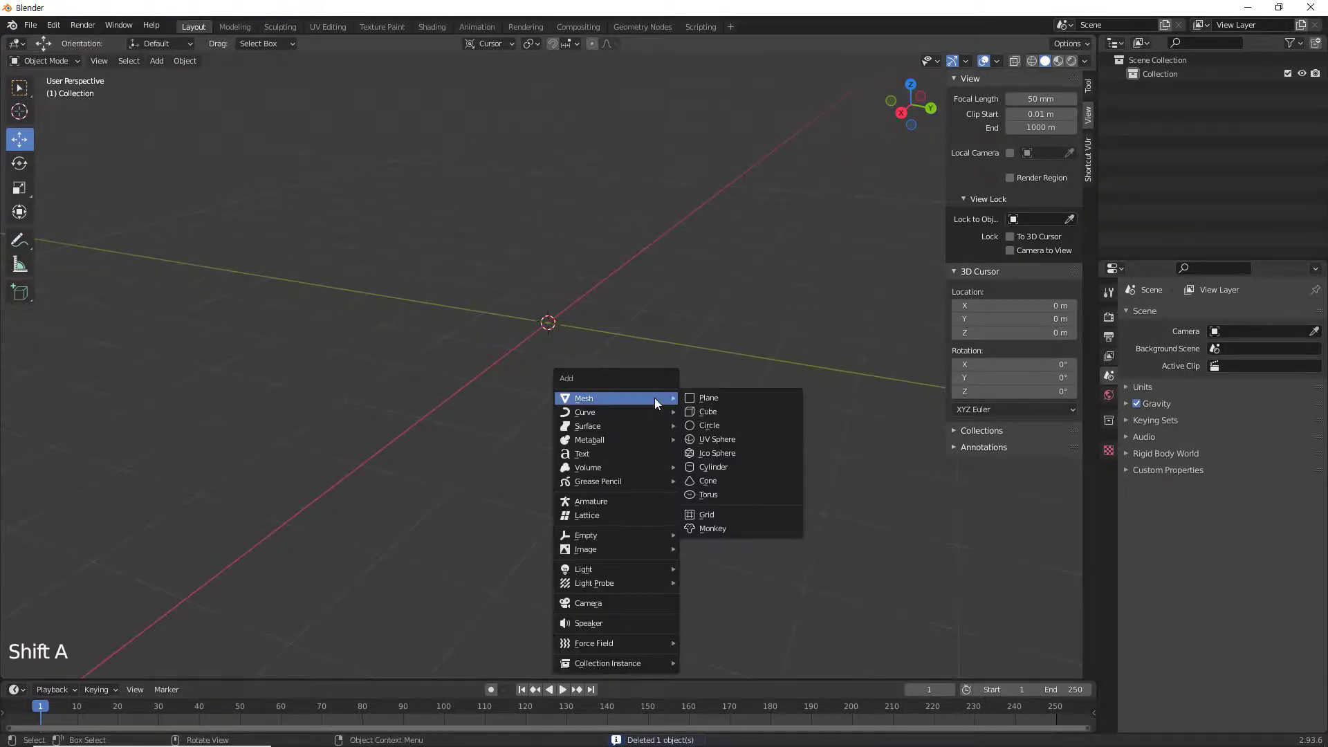
click(720, 411)
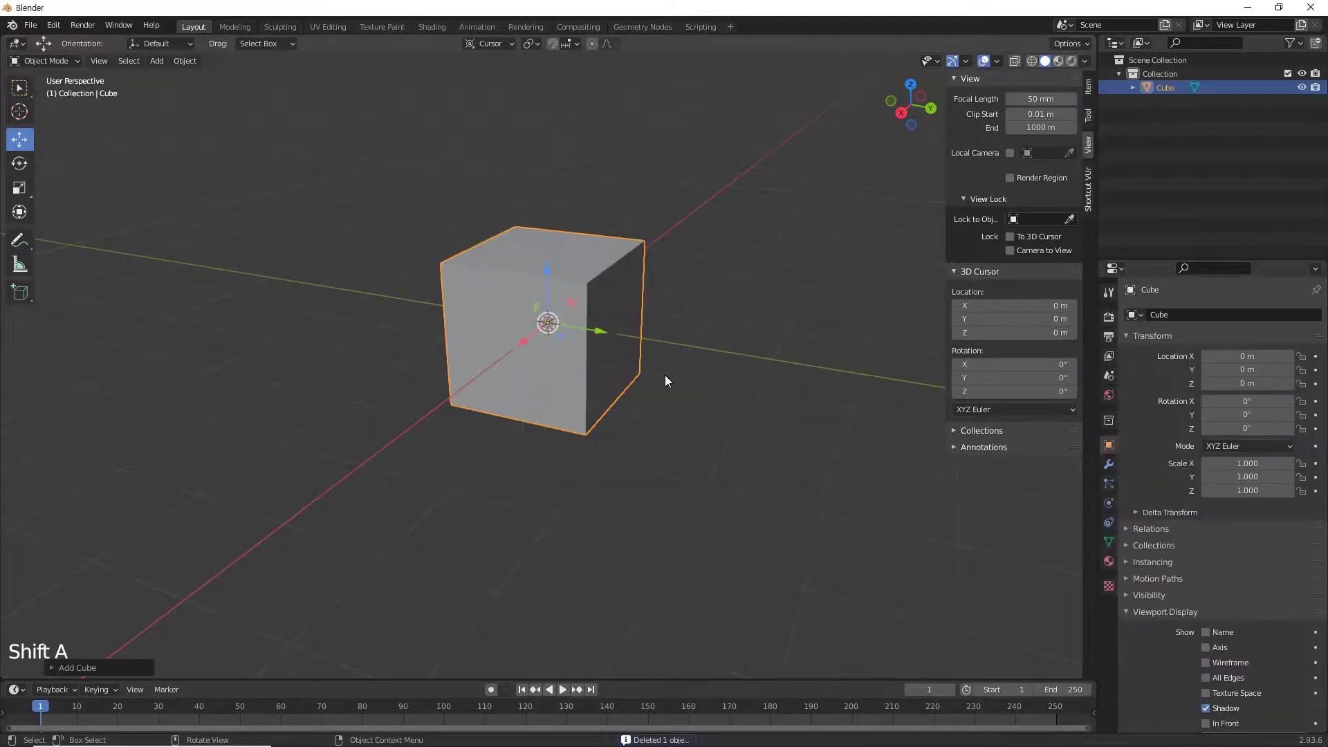
drag(606, 331, 293, 274)
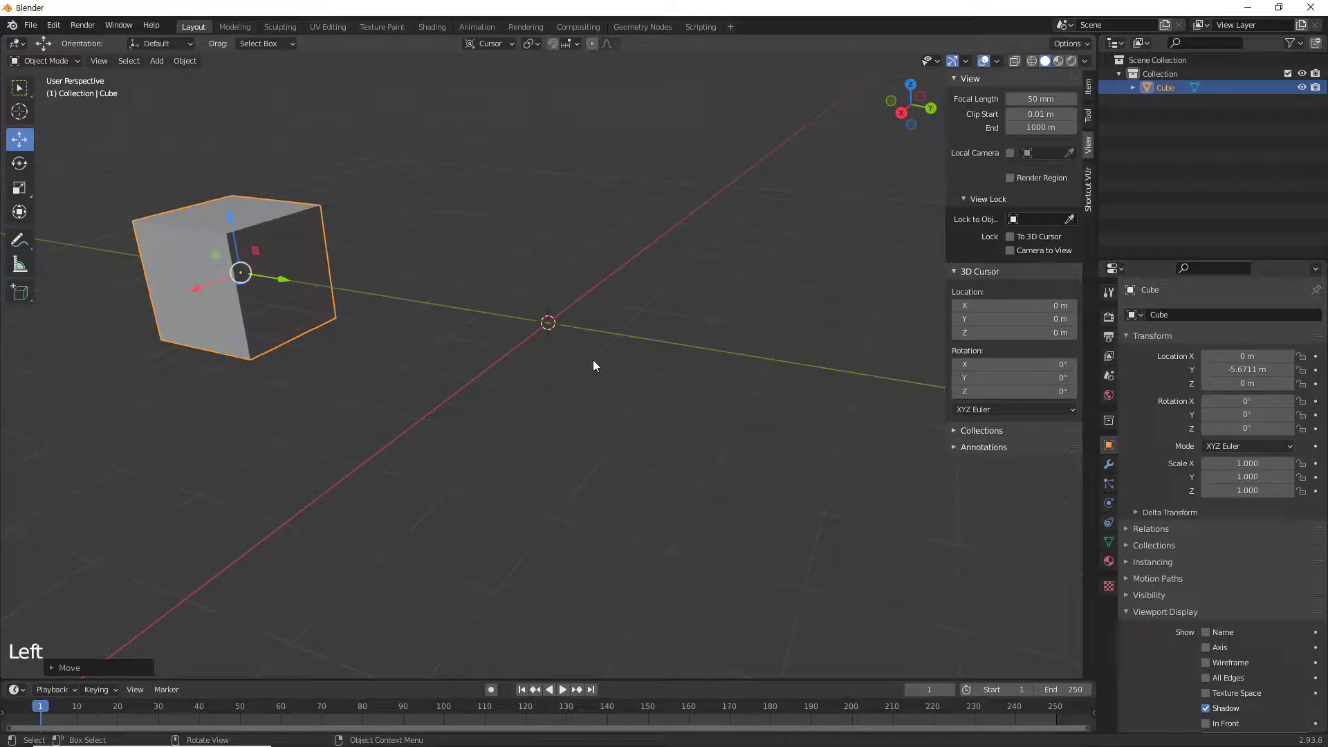
- Add a cylinder mesh at the world origin, then delete it
key(shift+a)
mouse_move(642, 372)
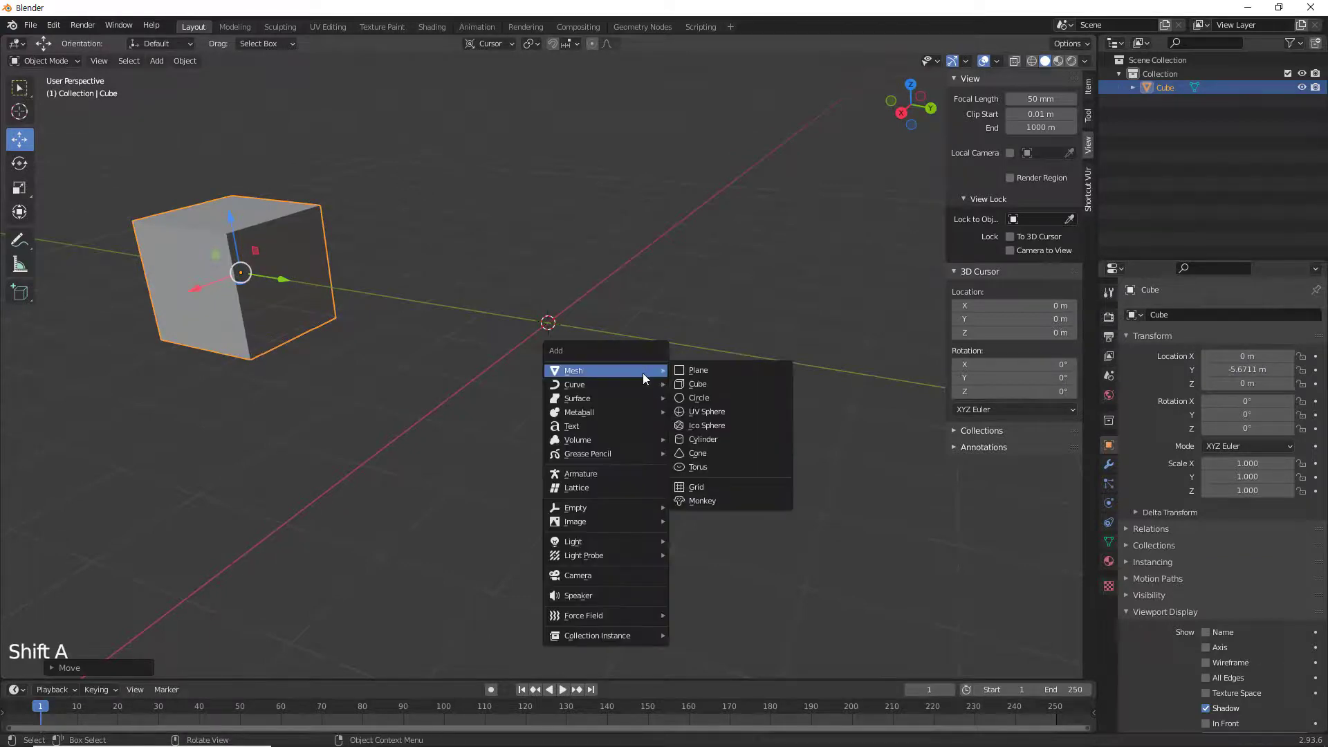
click(715, 442)
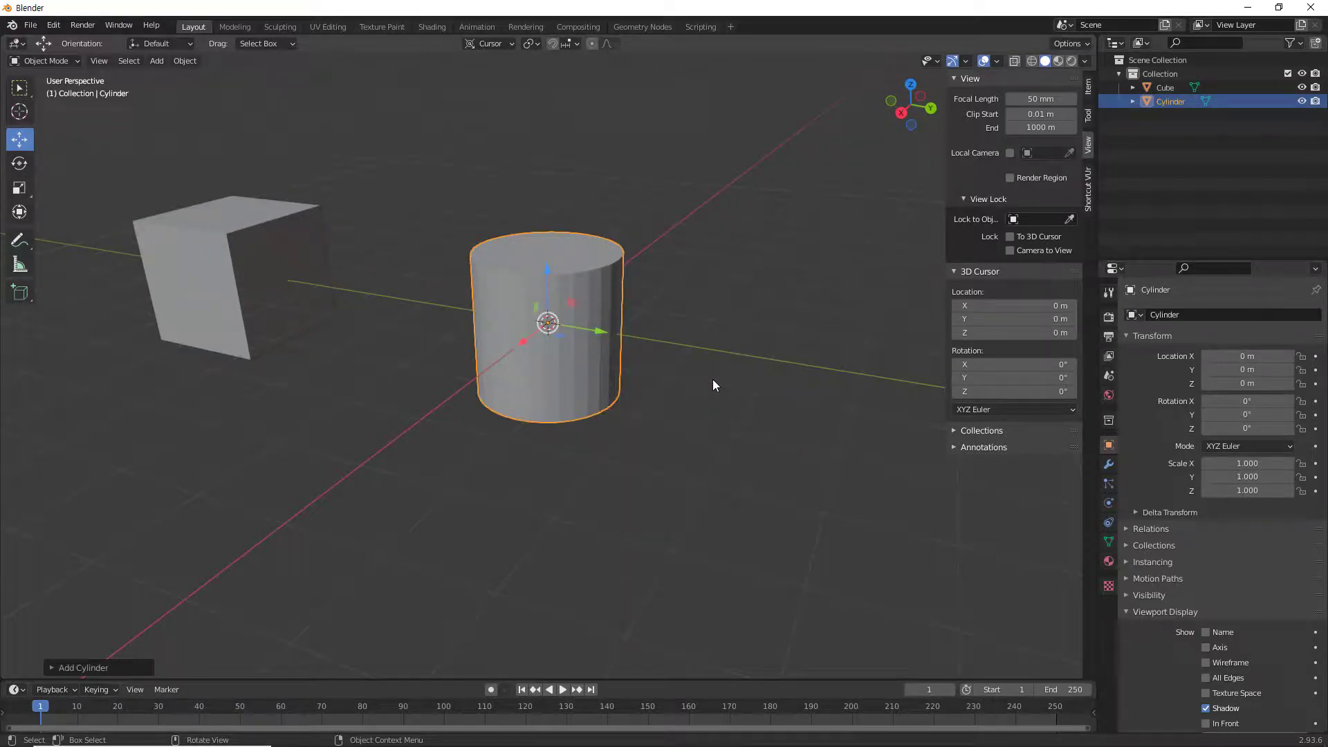
key(Delete)
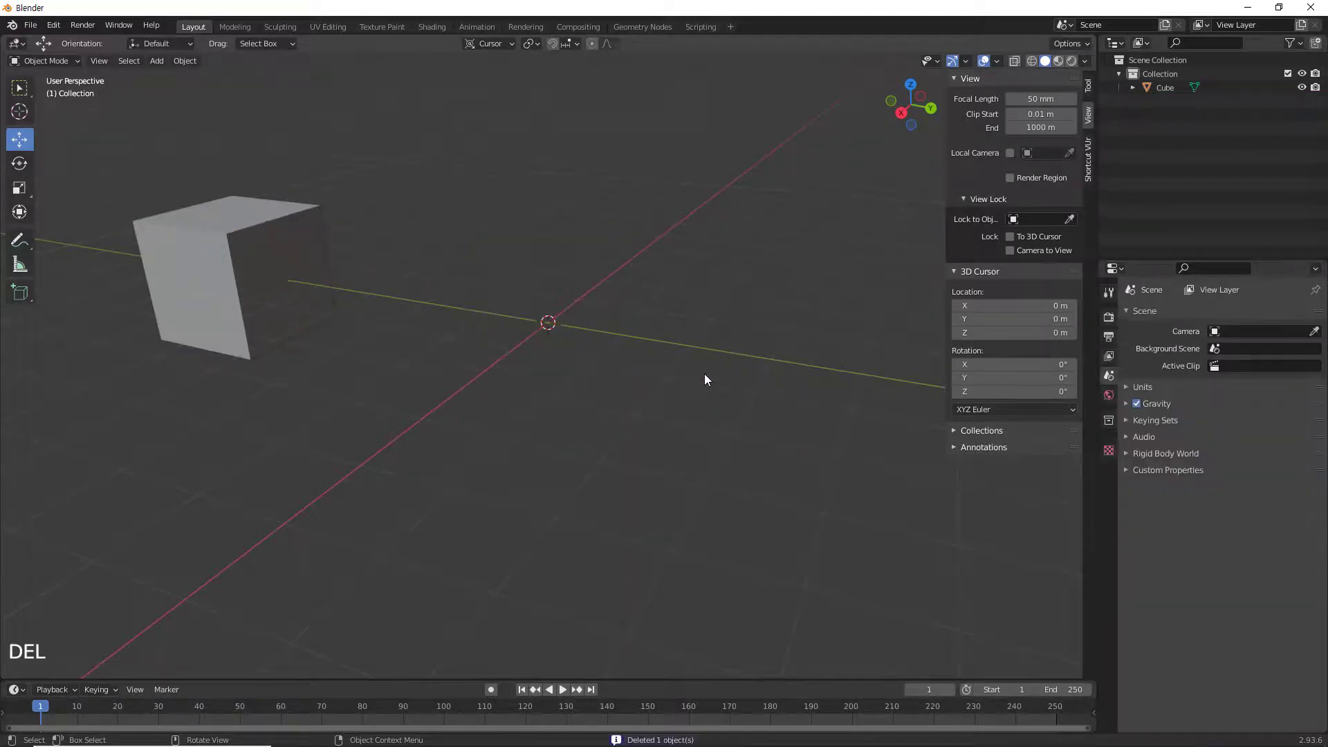
- Add a UV sphere at the world origin beside the cube
key(shift+a)
mouse_move(704, 374)
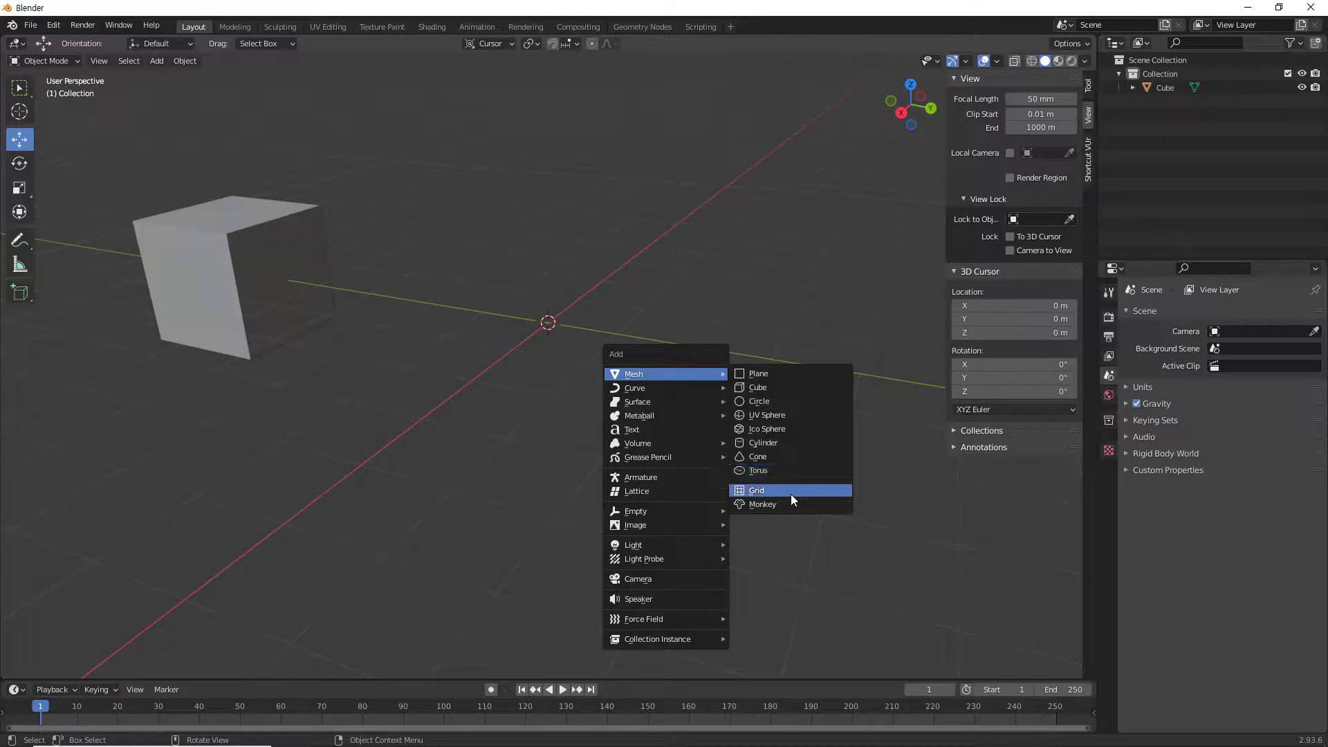
click(791, 416)
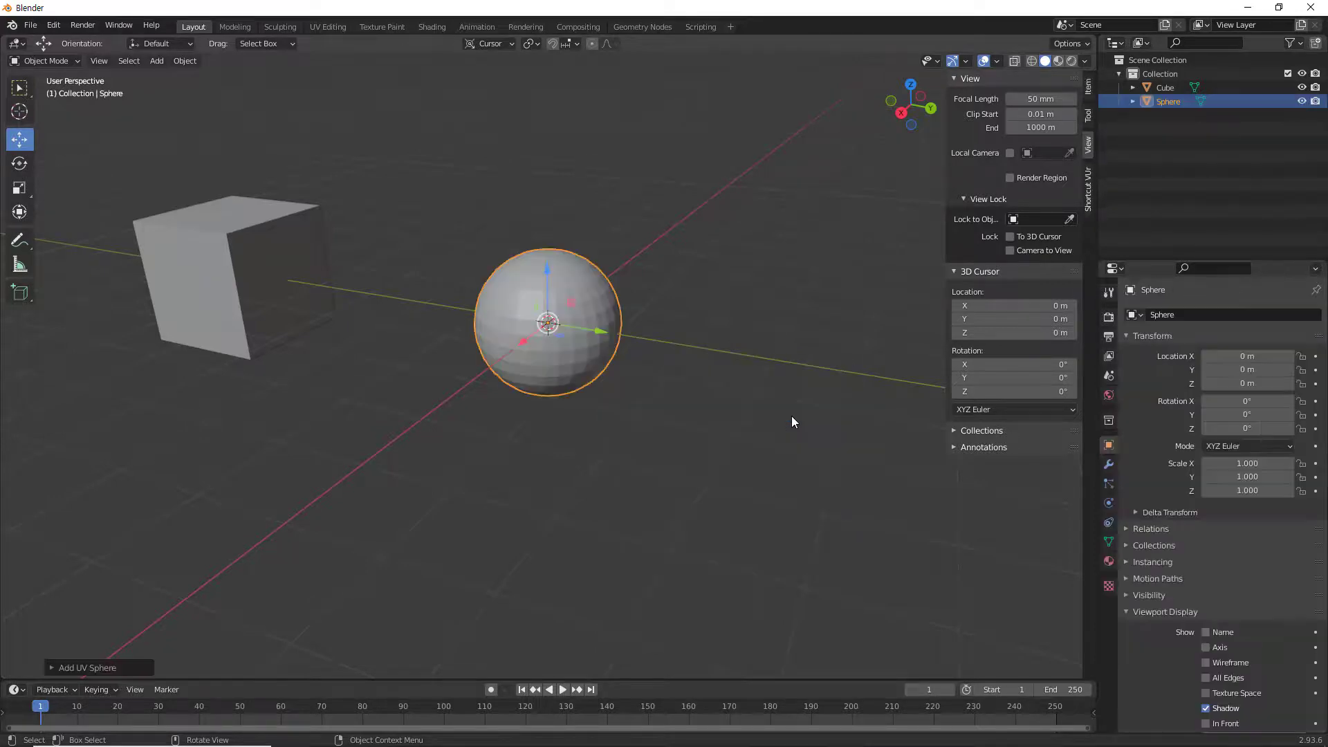
- Select the cube and rotate it to about -22.4° on X and about -30.3° on Y
middle_drag(675, 393, 780, 331)
click(365, 303)
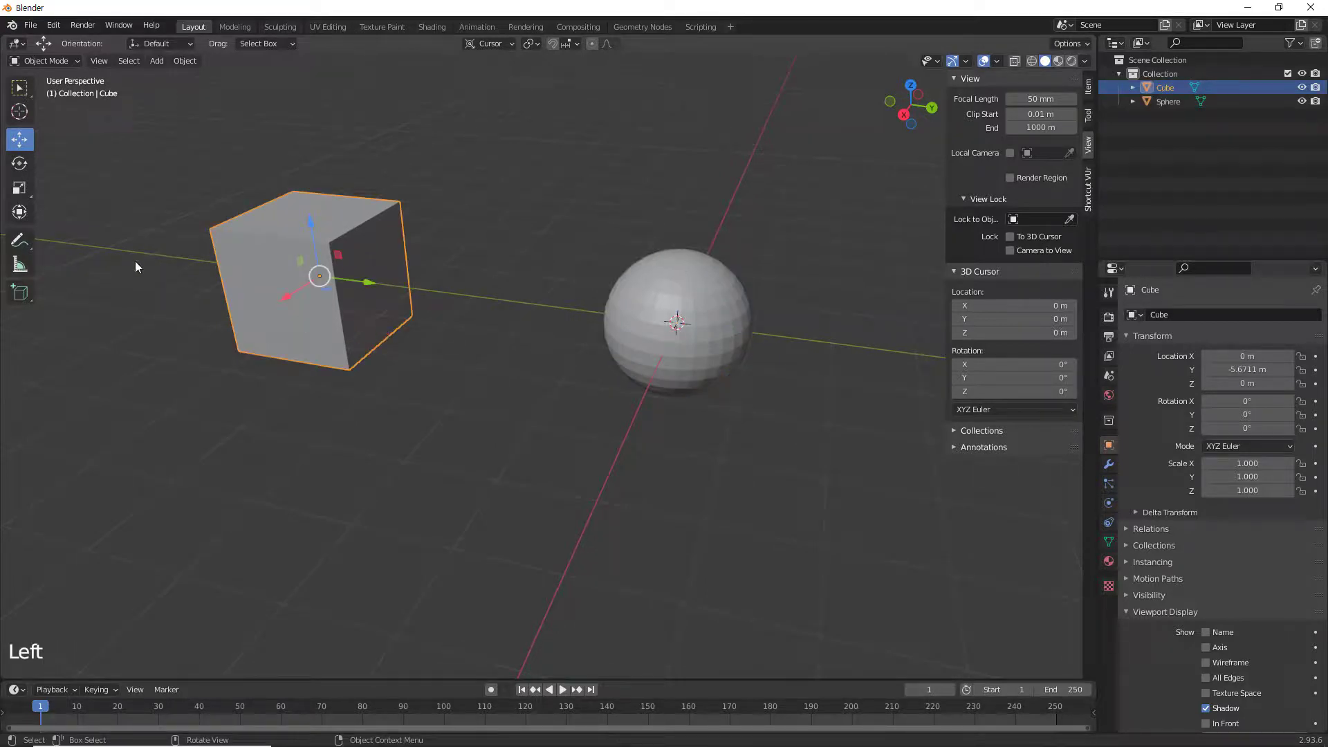
click(25, 166)
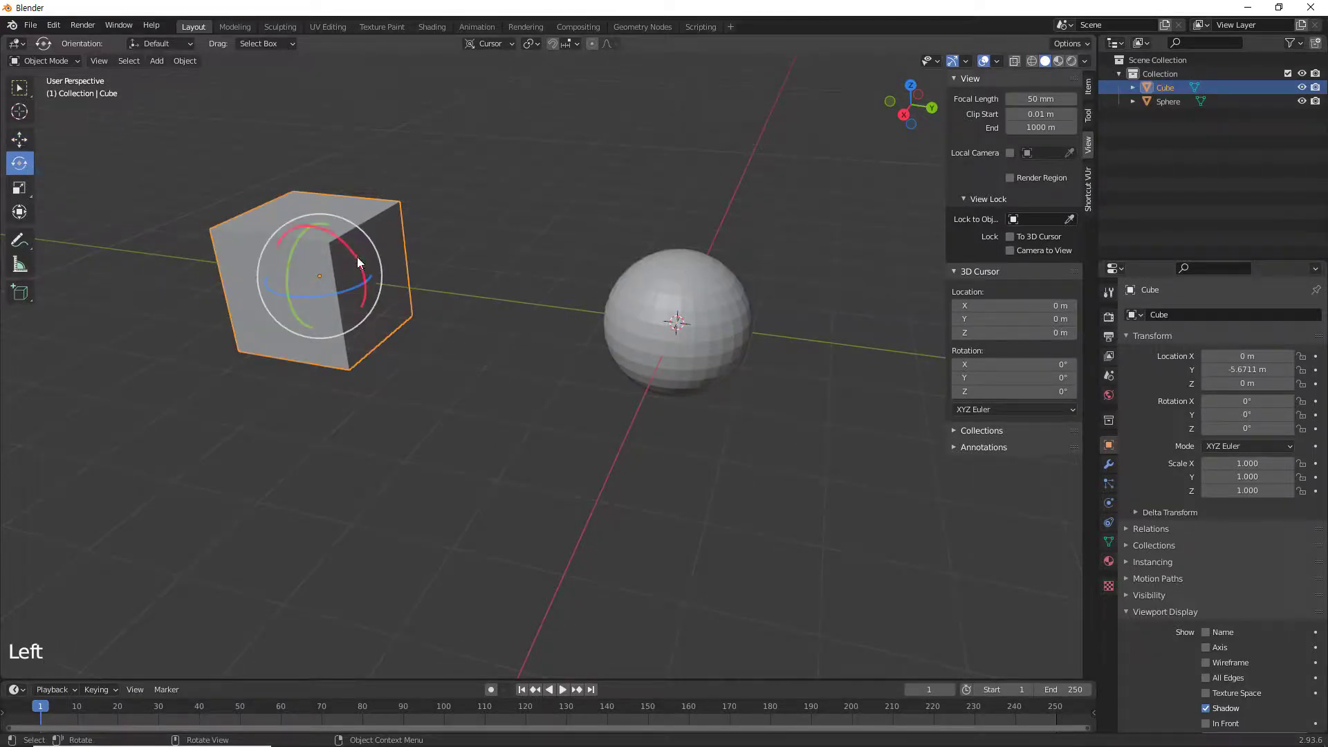
drag(361, 262, 376, 336)
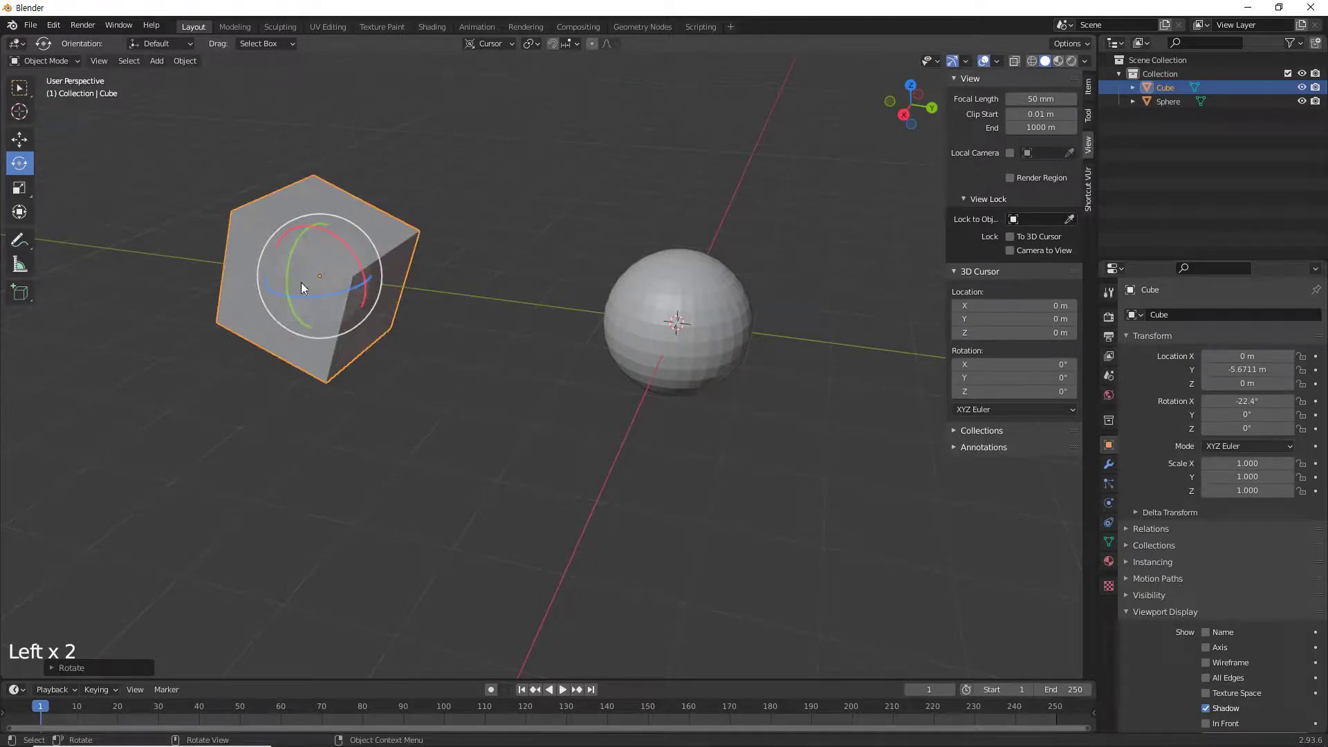
drag(291, 273, 318, 270)
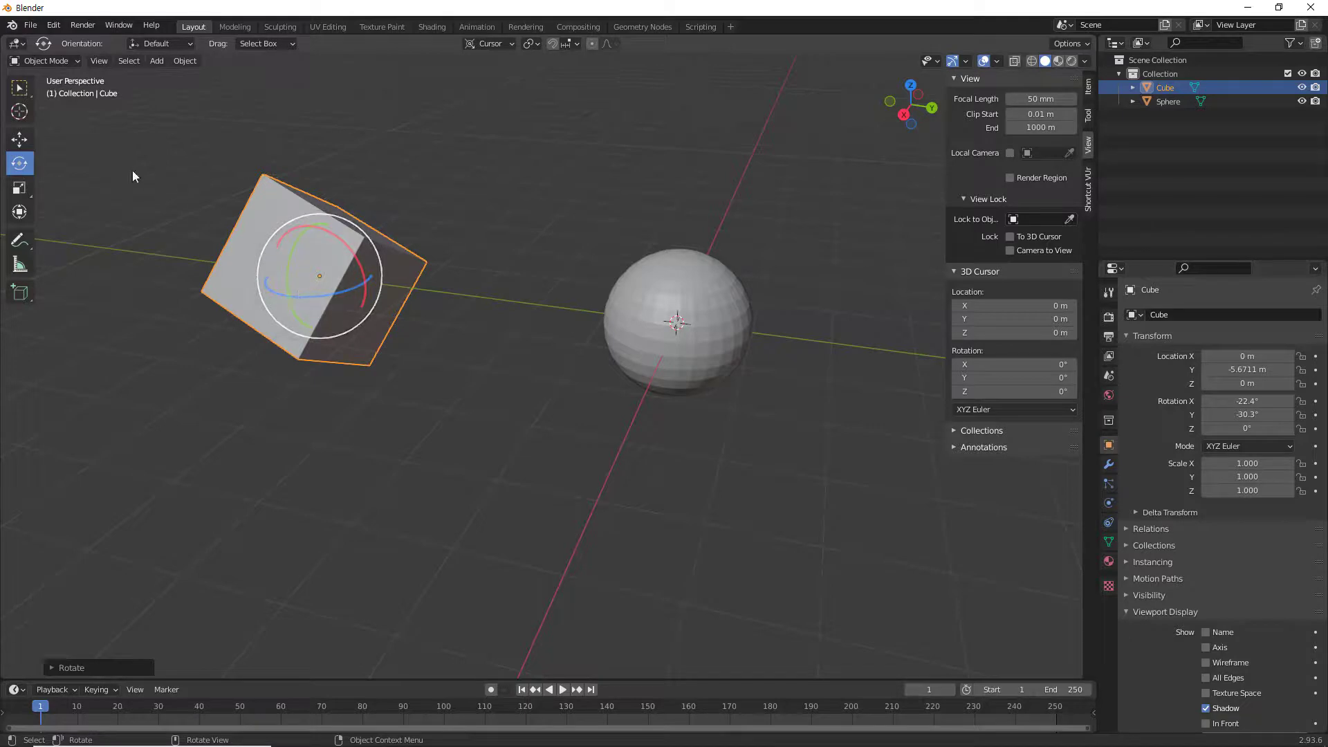
- Switch the cube to the Move tool and set the transform orientation to Global
click(19, 139)
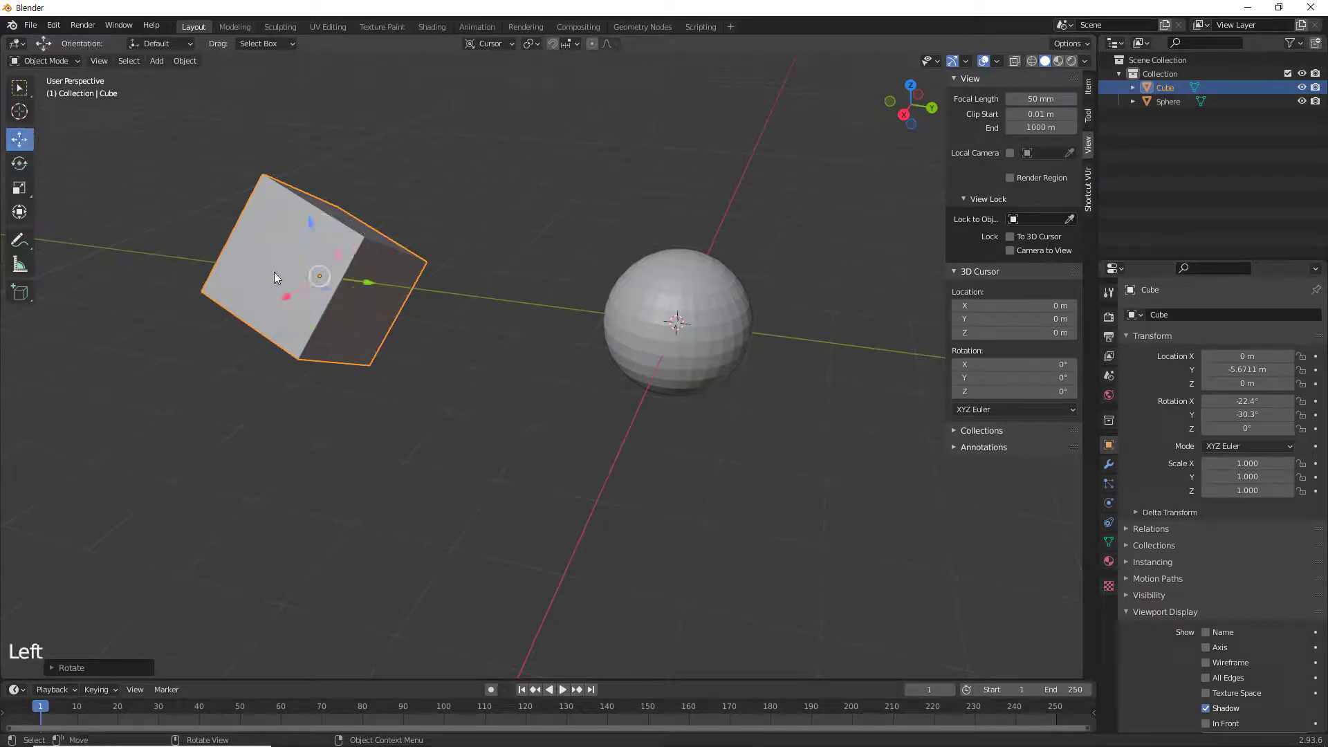
click(512, 47)
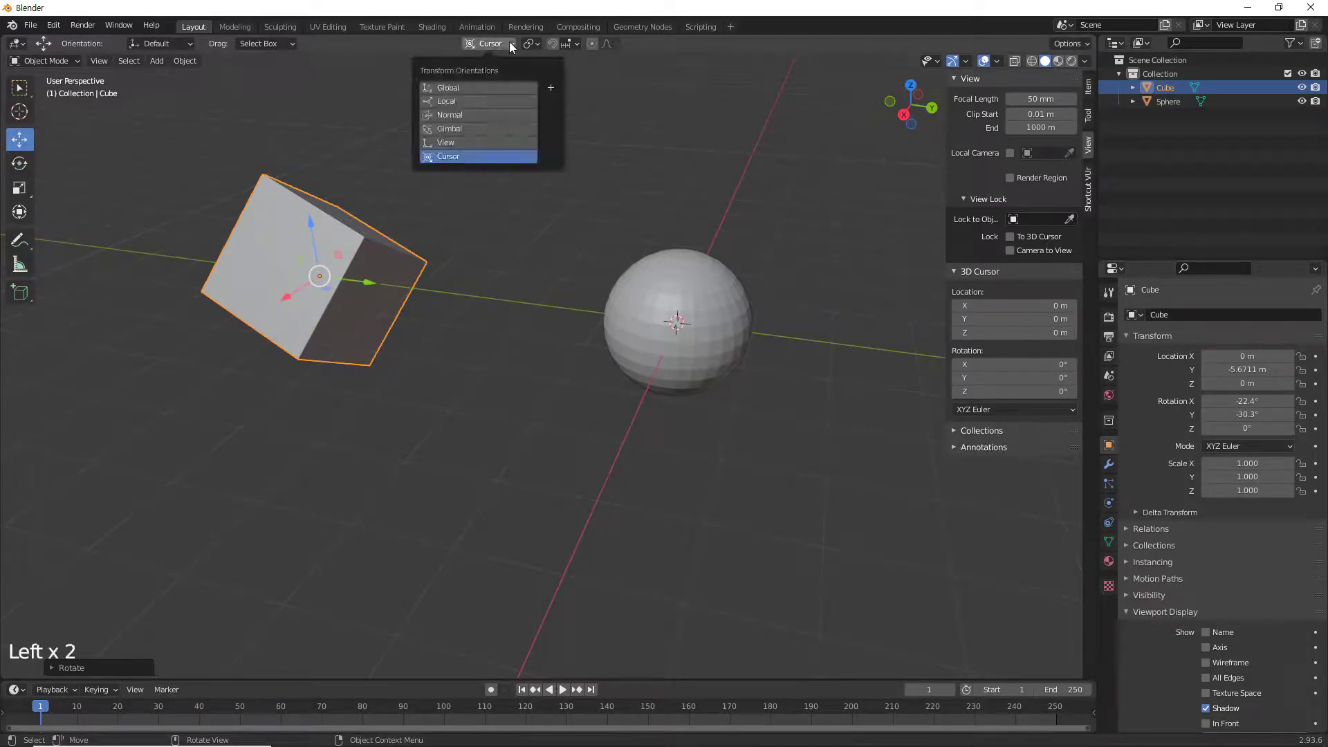
click(496, 88)
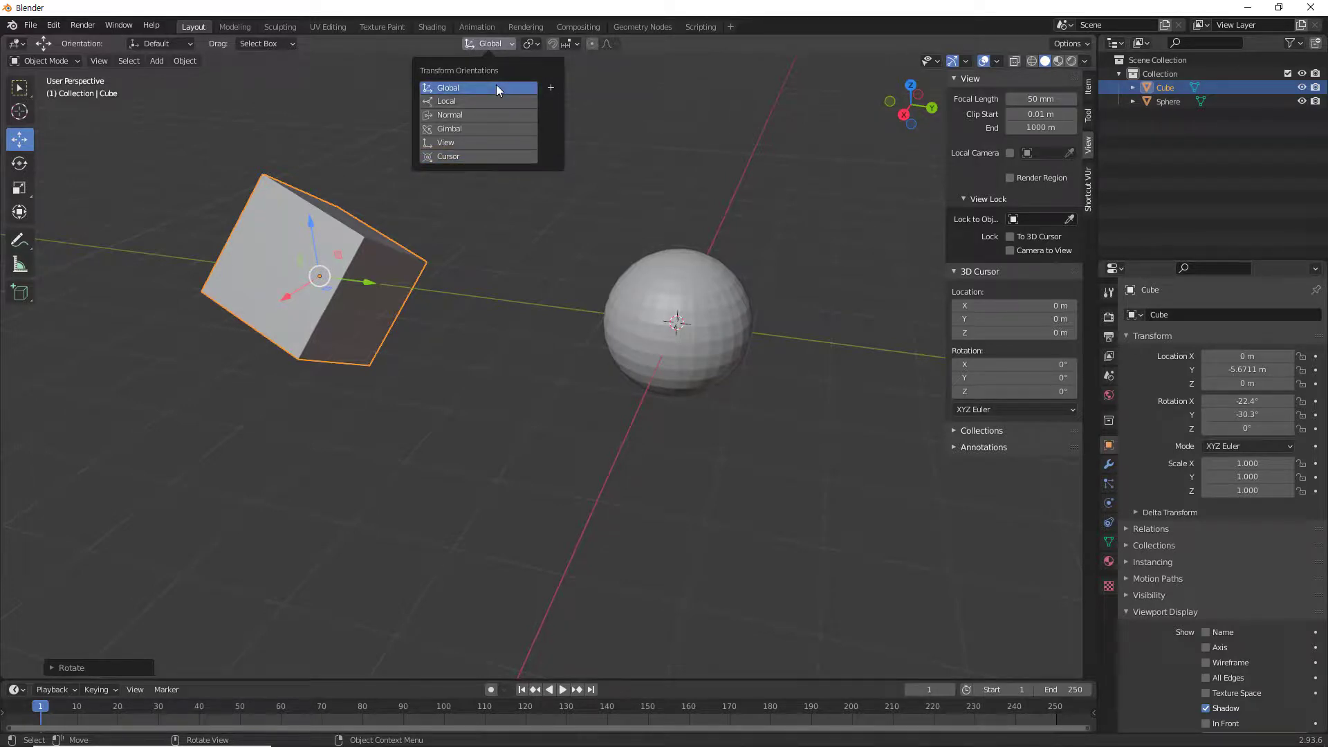
click(521, 256)
middle_drag(508, 326, 512, 294)
click(330, 274)
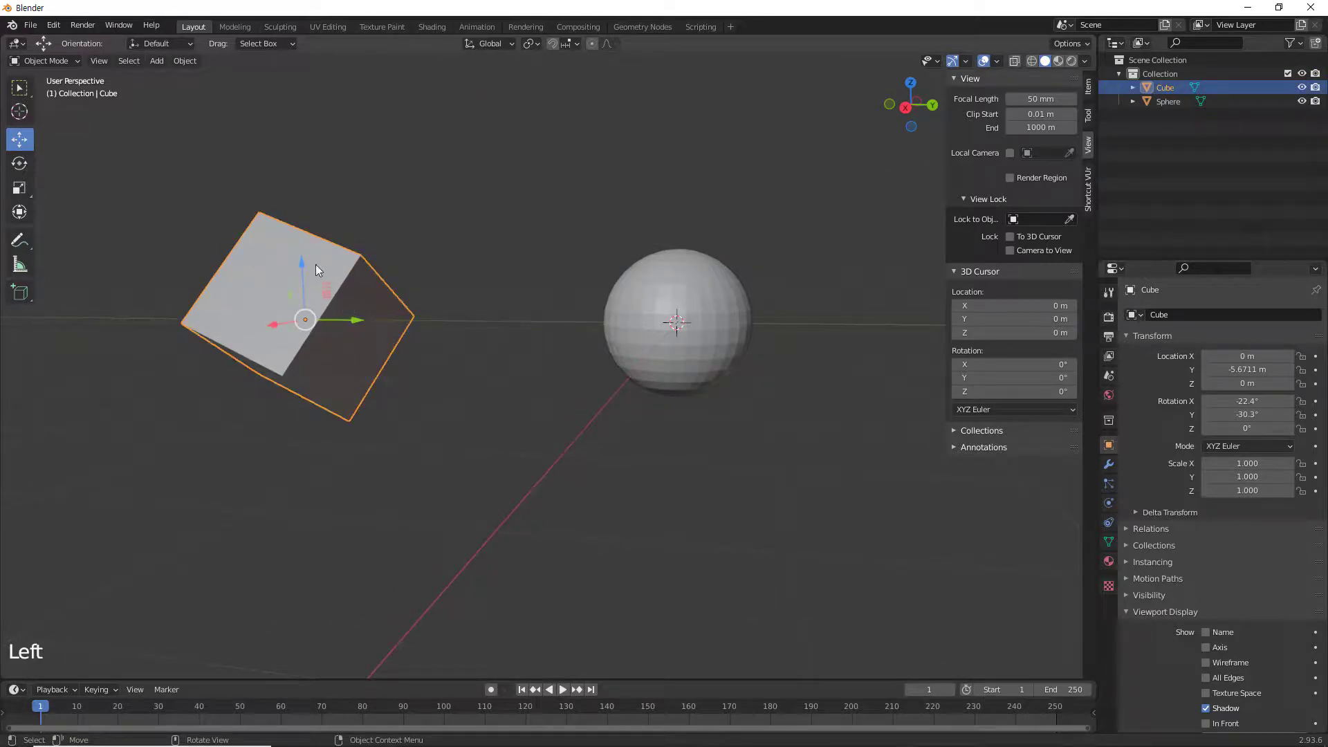
- Set the transform orientation to Local for the rotated cube
click(512, 44)
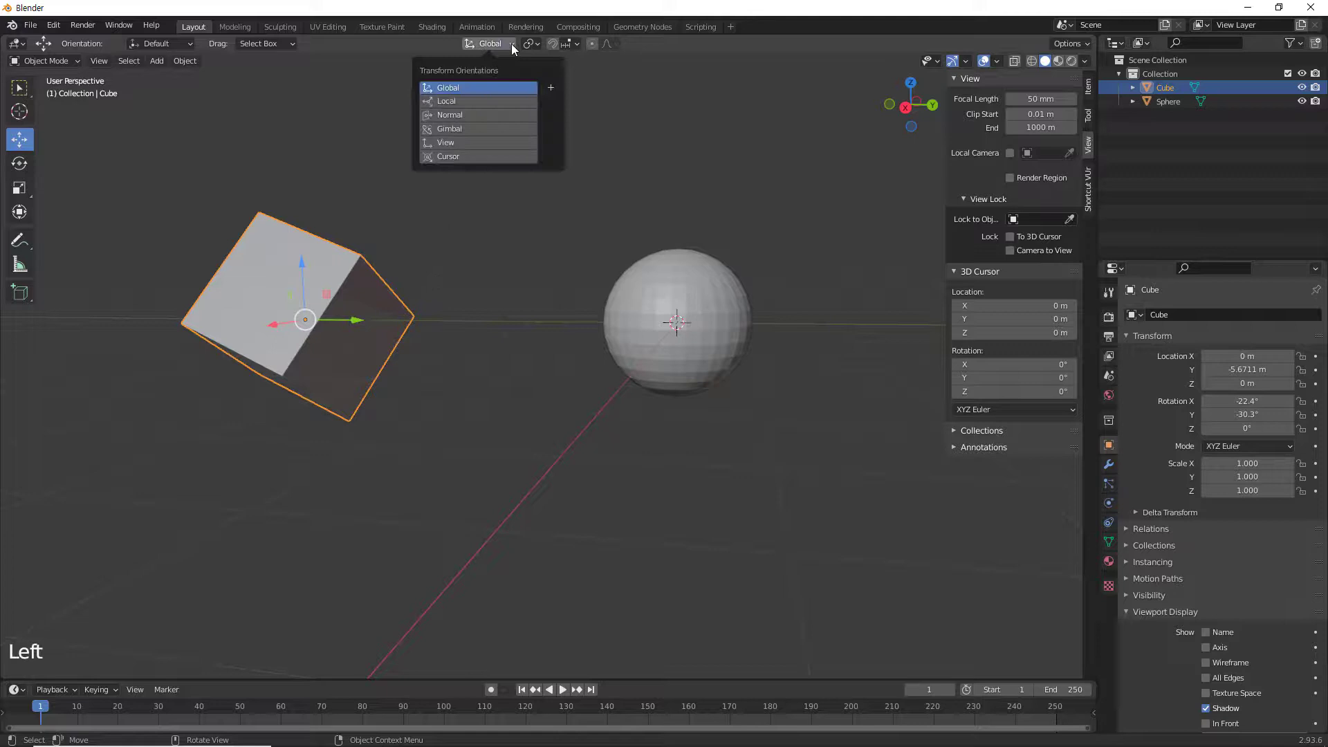
click(482, 100)
middle_drag(408, 229, 413, 271)
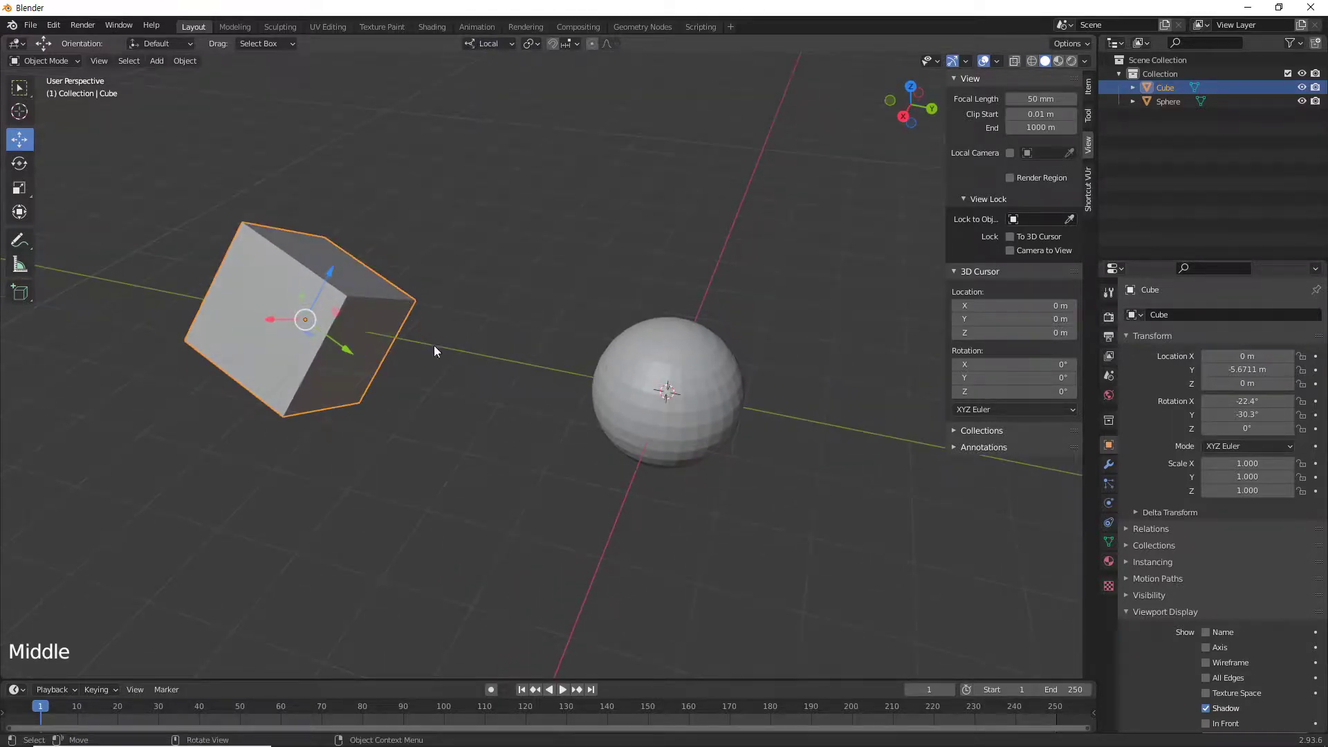
- Compare the local Move gizmo axes of the sphere and the rotated cube by selecting each in turn
click(463, 404)
click(653, 385)
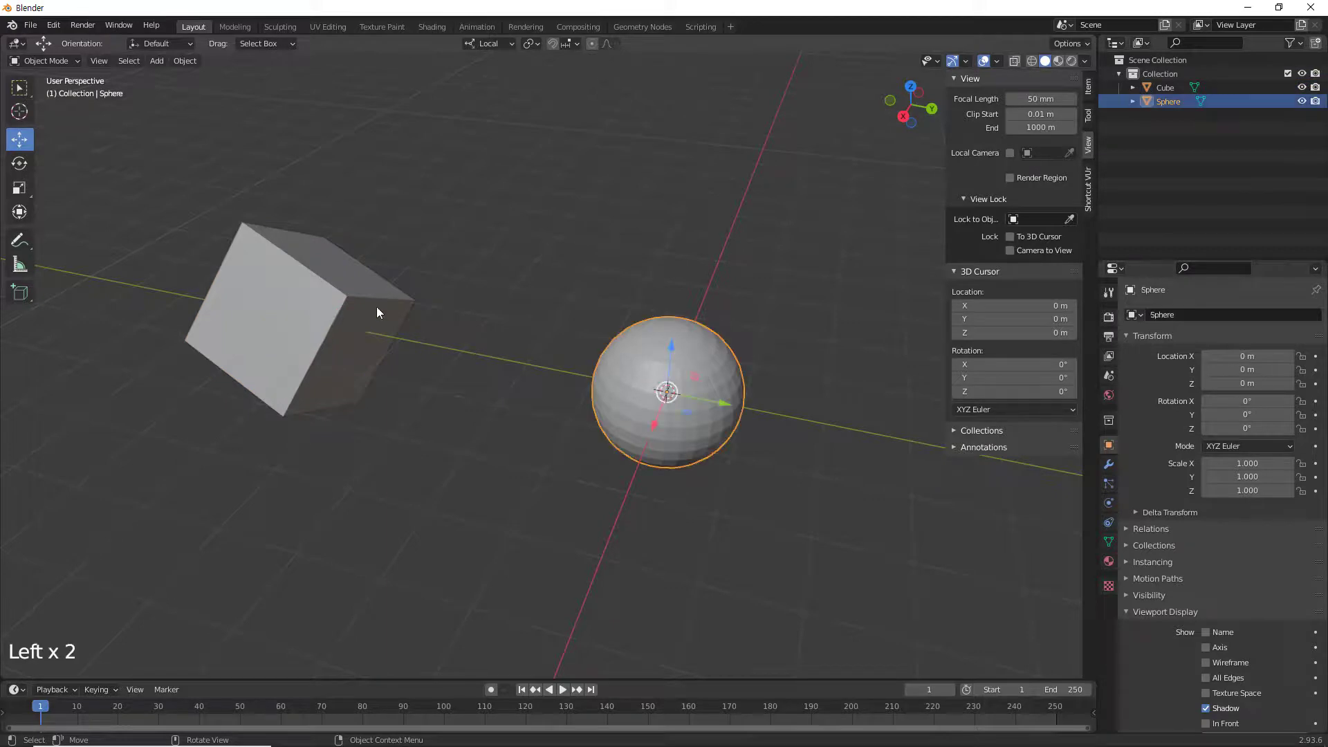
click(345, 294)
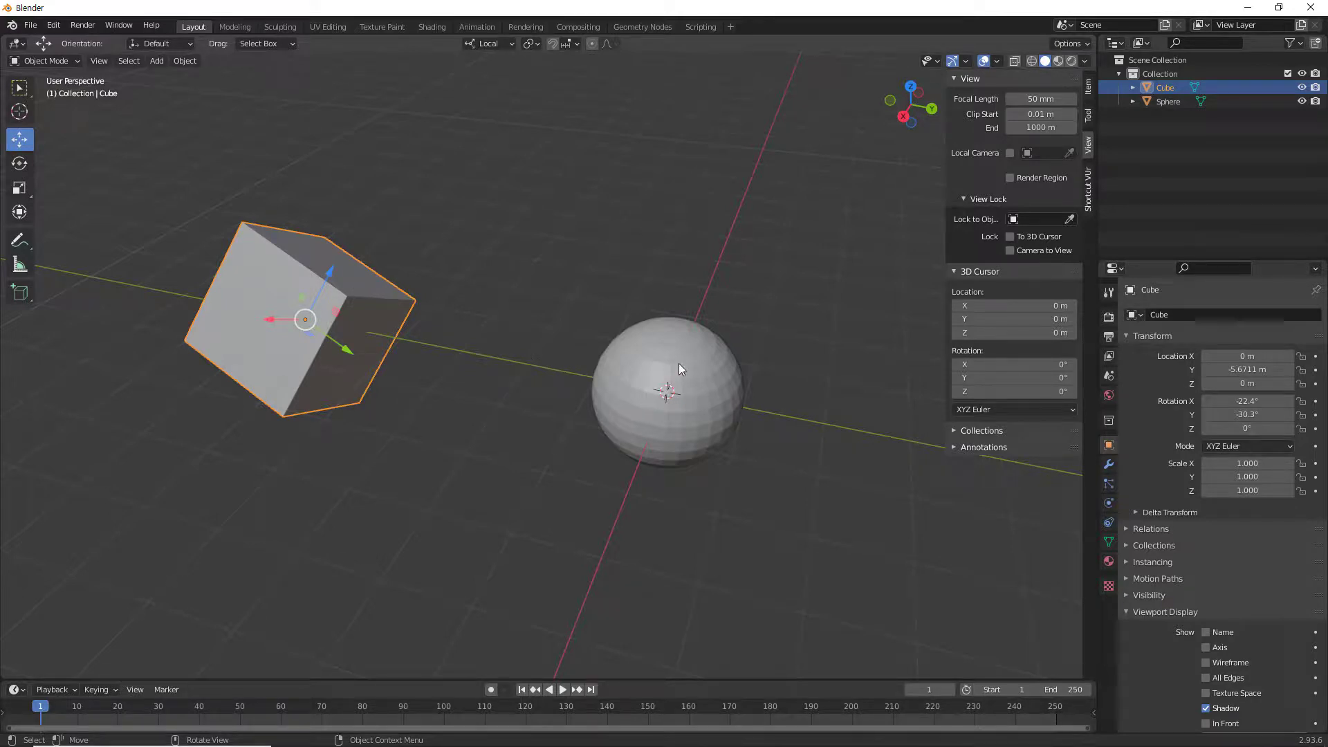
click(530, 413)
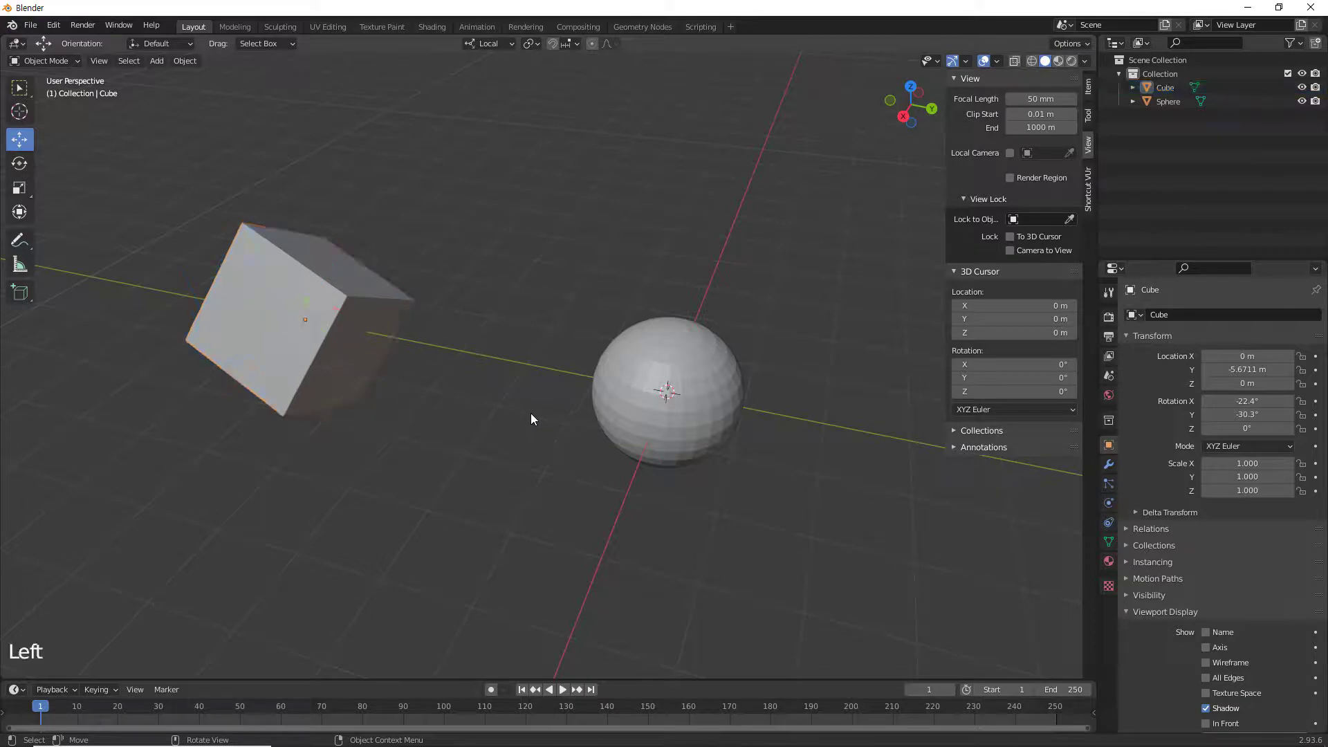
click(672, 369)
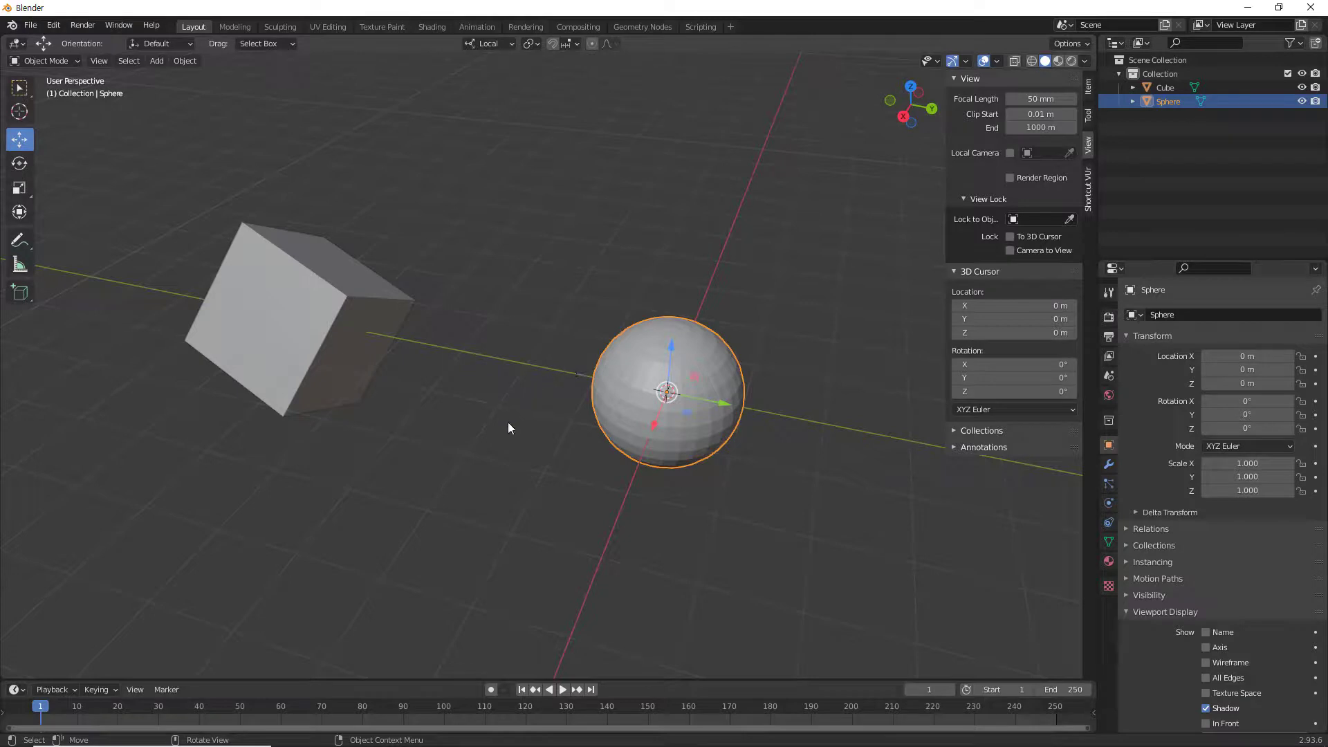
click(495, 436)
click(322, 287)
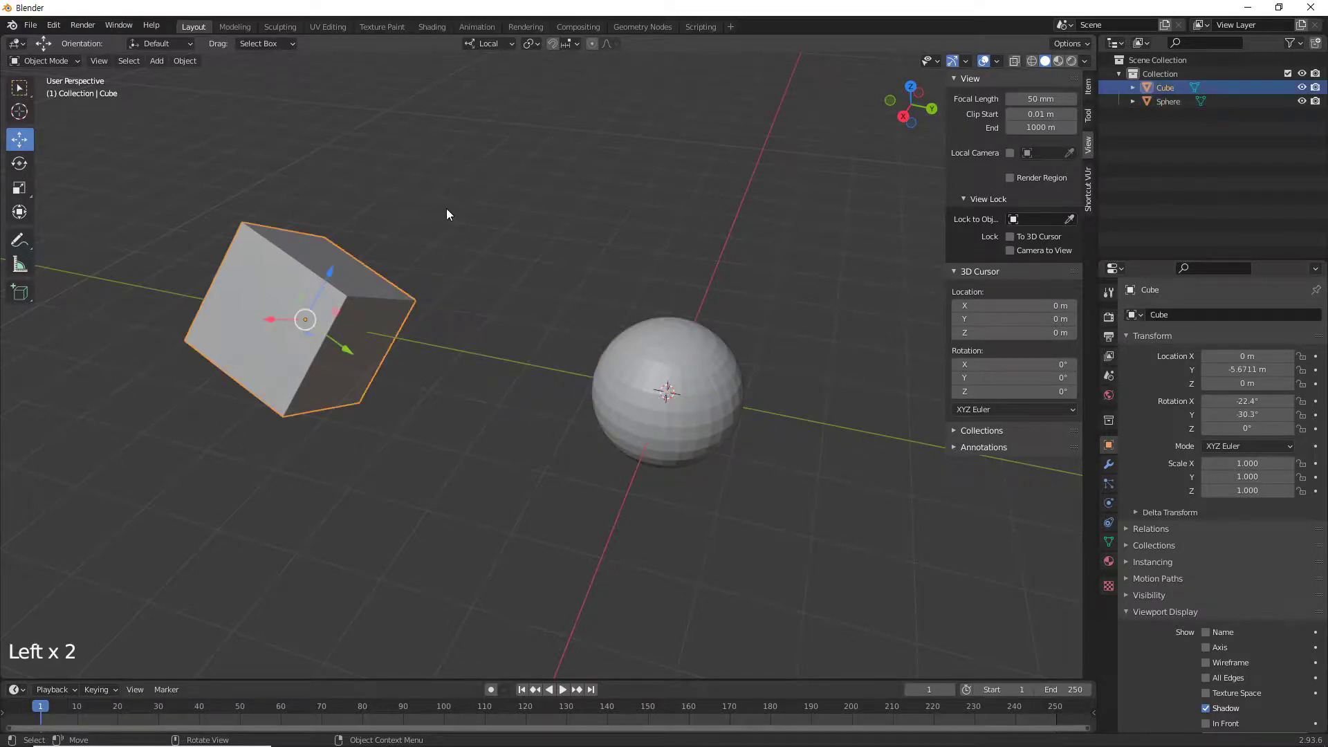
- Create a custom transform orientation from the rotated cube
click(513, 44)
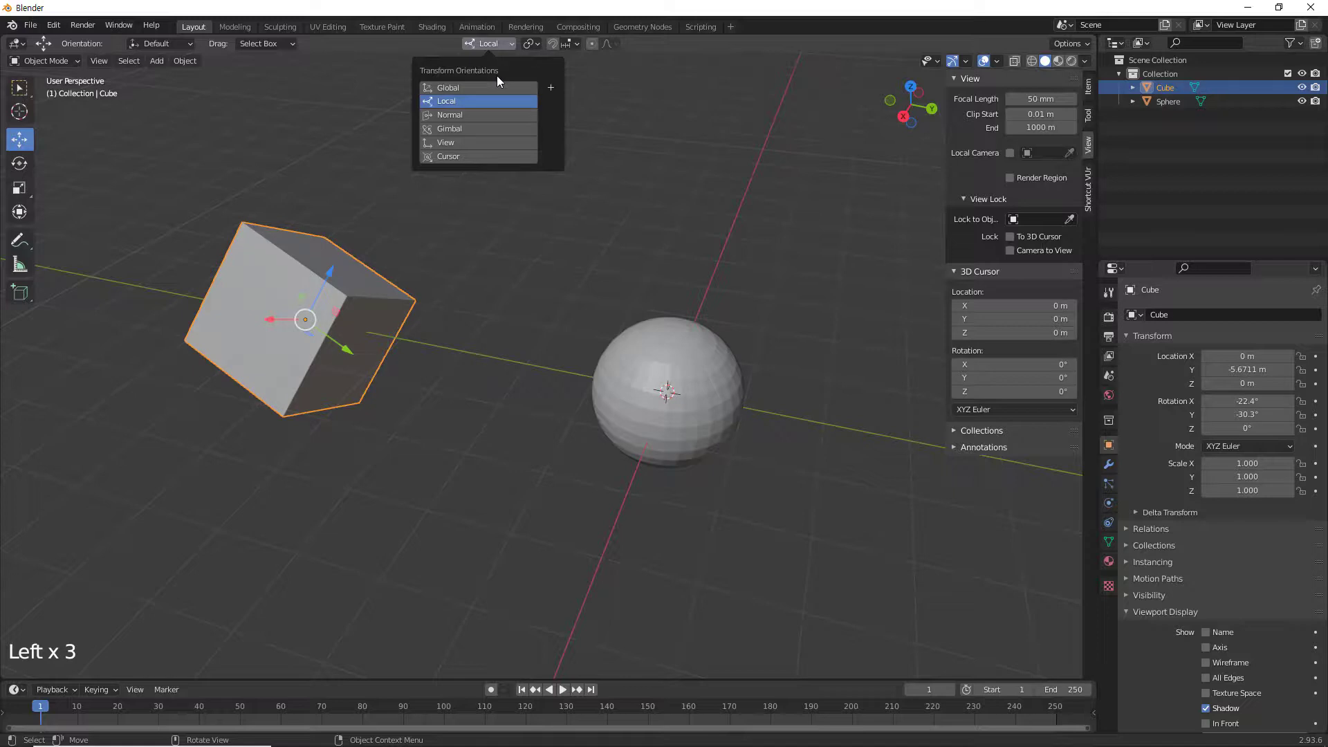
click(379, 235)
click(347, 263)
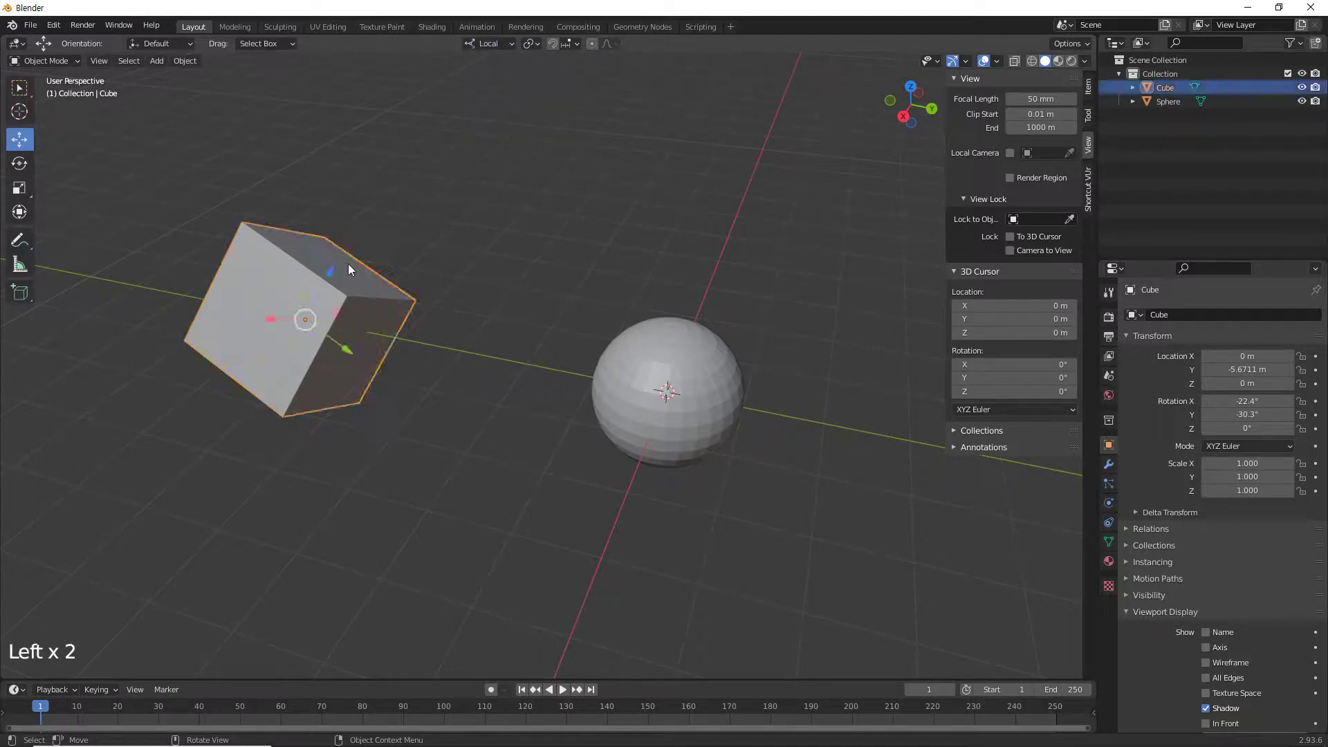
click(513, 44)
click(550, 89)
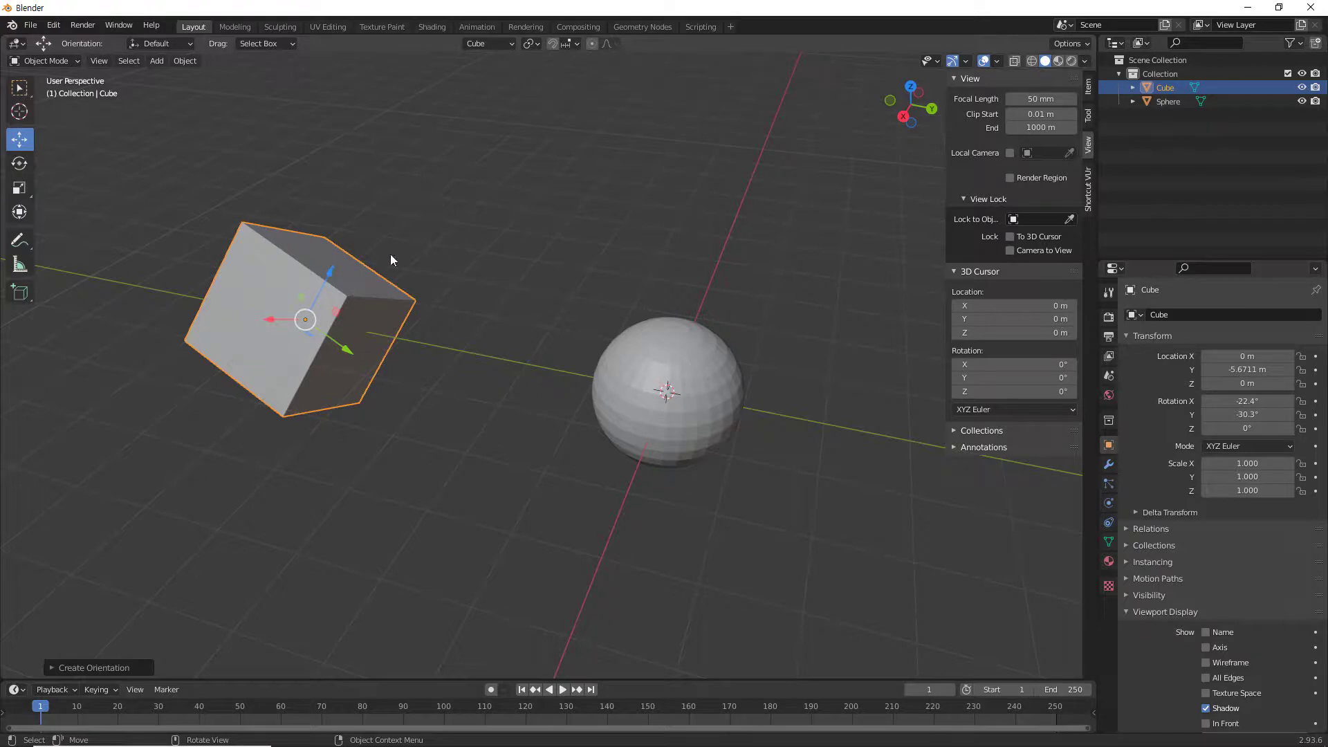
- Examine the Move gizmo in the custom Cube orientation on the sphere, on the cube and on both selected together
click(654, 378)
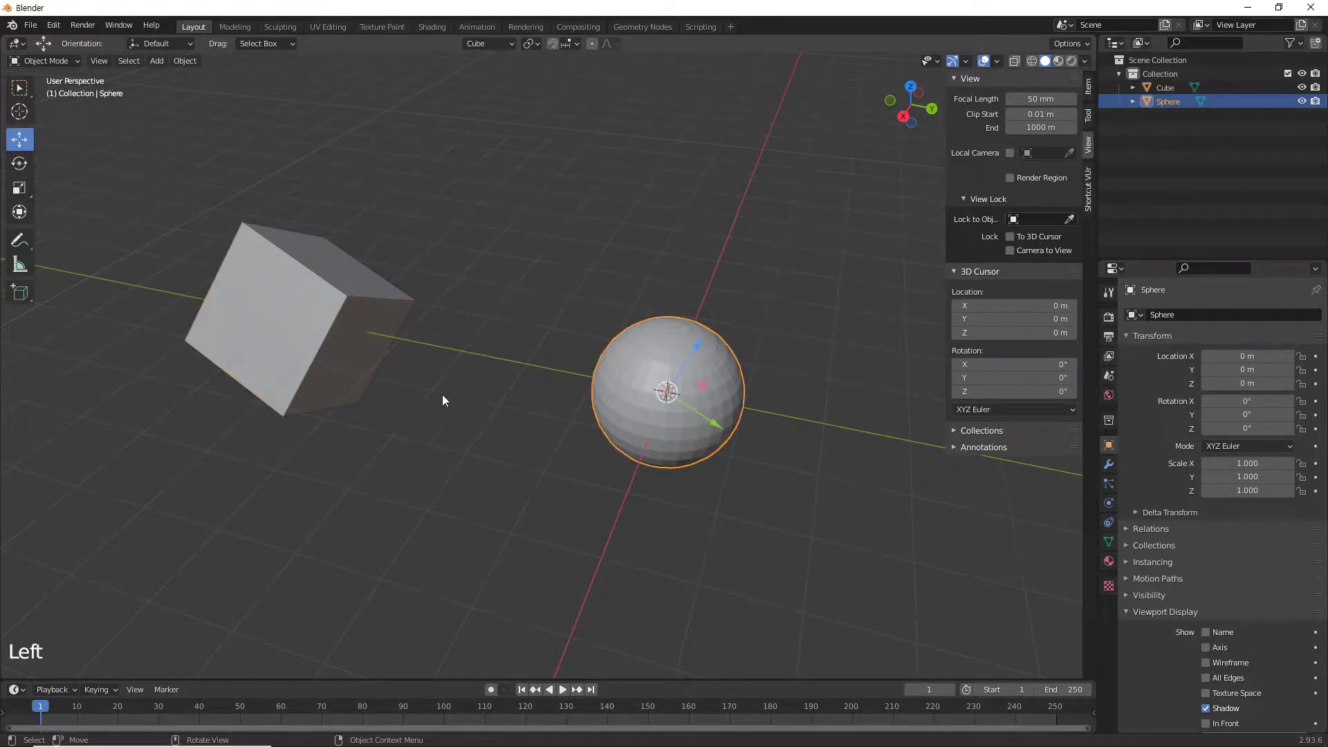
click(443, 398)
click(365, 344)
shift+click(671, 373)
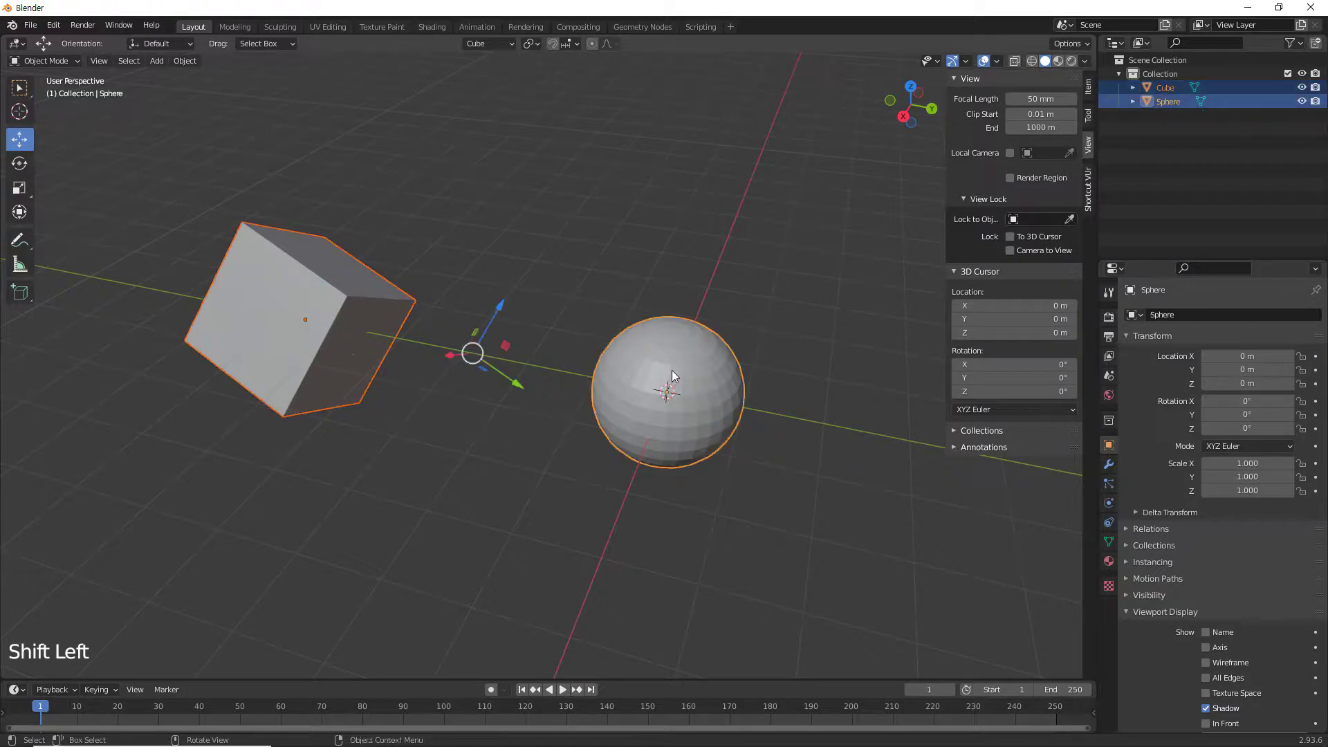
click(450, 421)
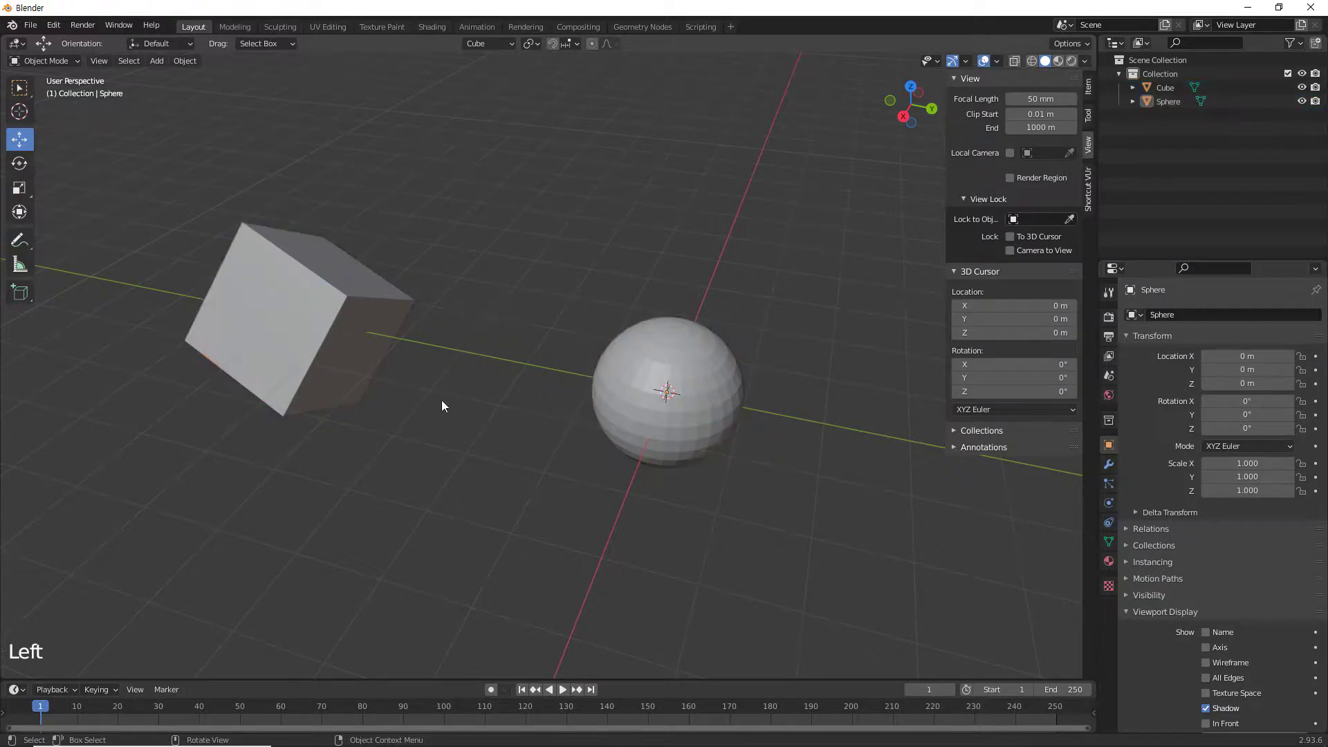
click(351, 308)
click(645, 360)
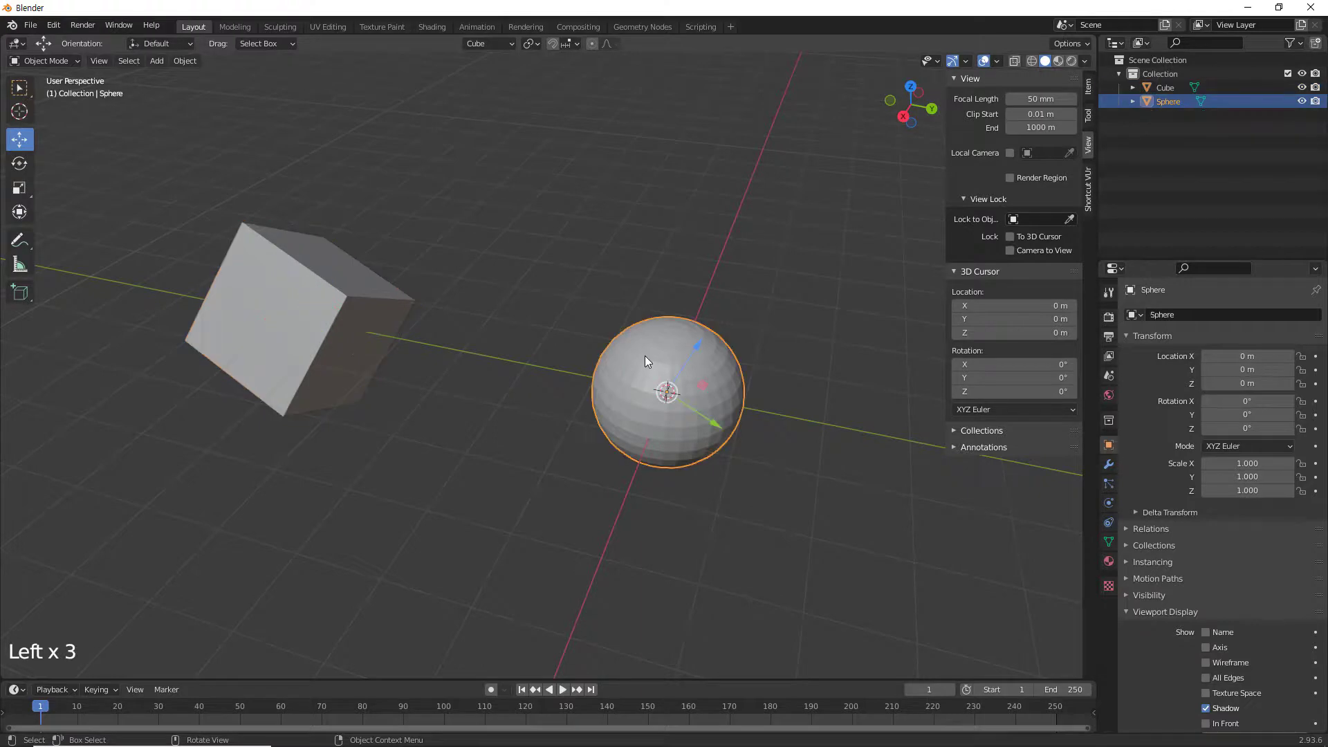
- Switch the transform orientation to Global and back to the custom Cube orientation with the sphere selected
click(509, 43)
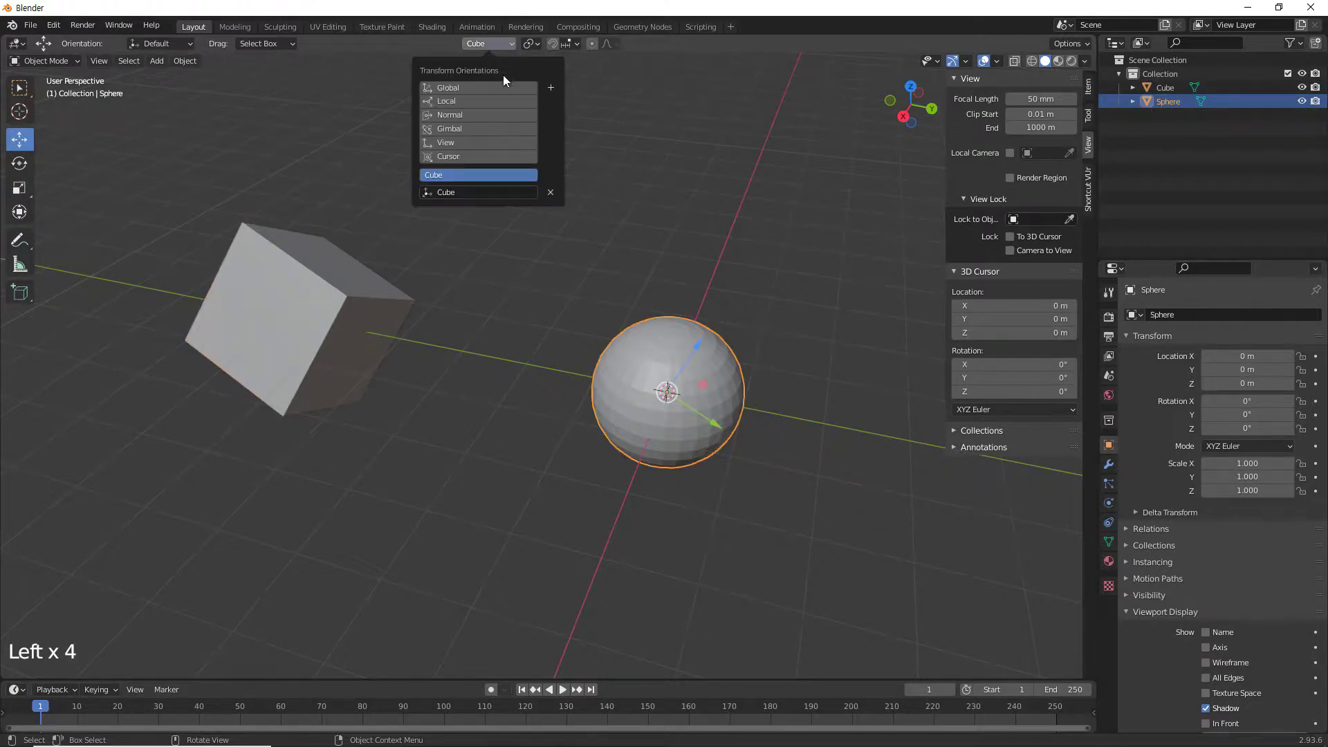
click(500, 90)
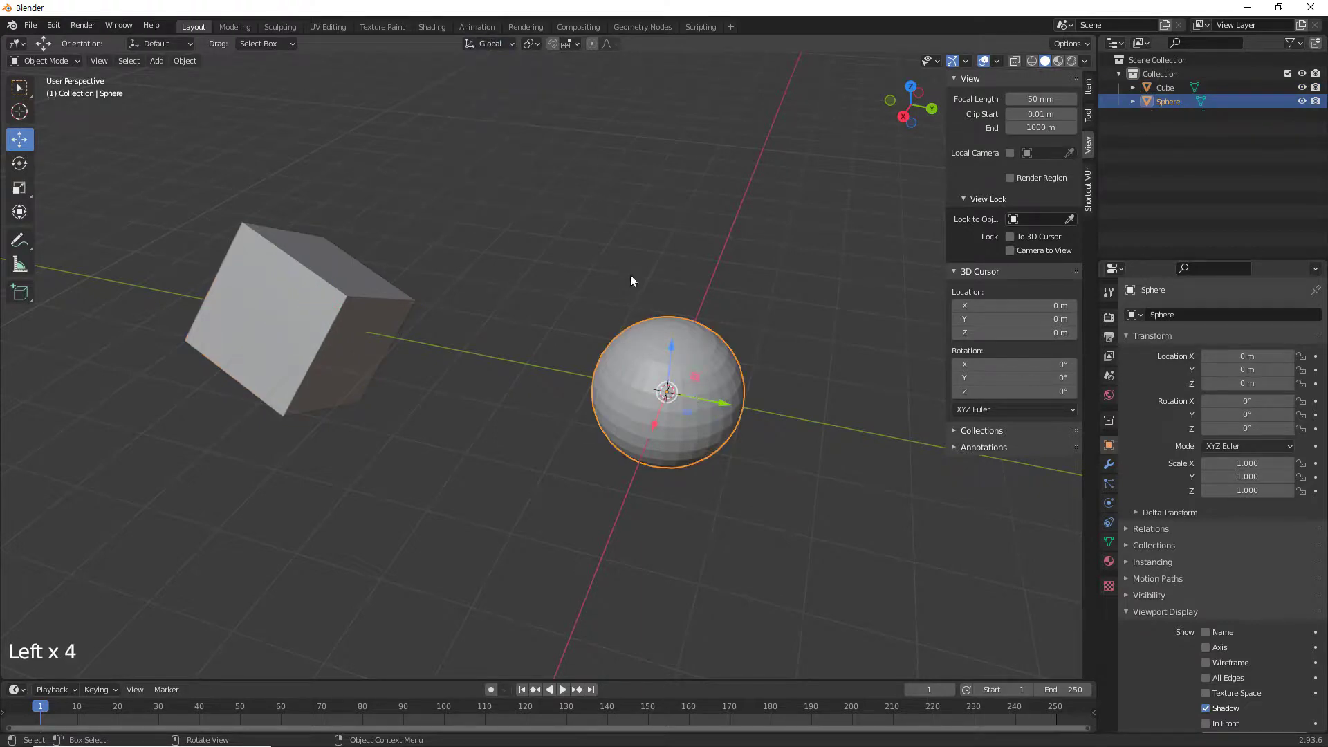
click(516, 44)
click(493, 173)
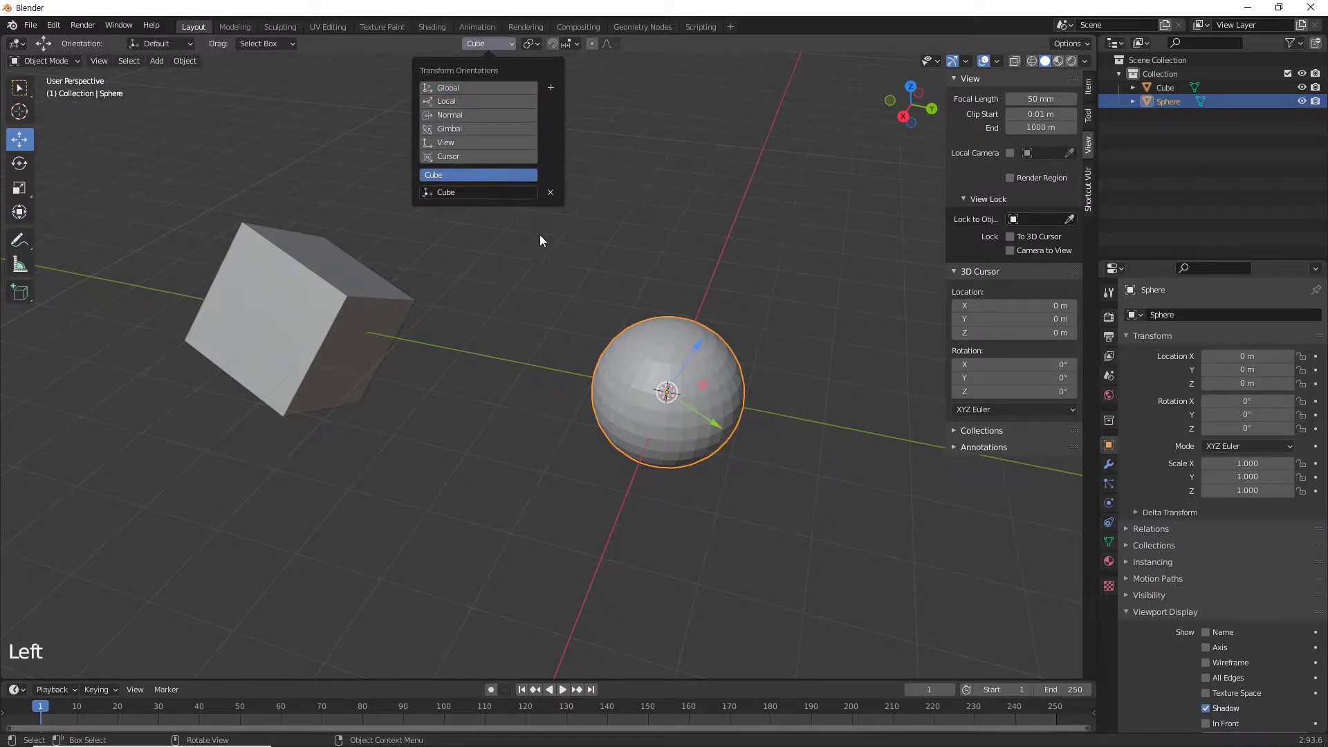
- Examine the Rotate and Scale gizmos in the custom Cube orientation on the sphere and the cube
click(326, 281)
click(632, 354)
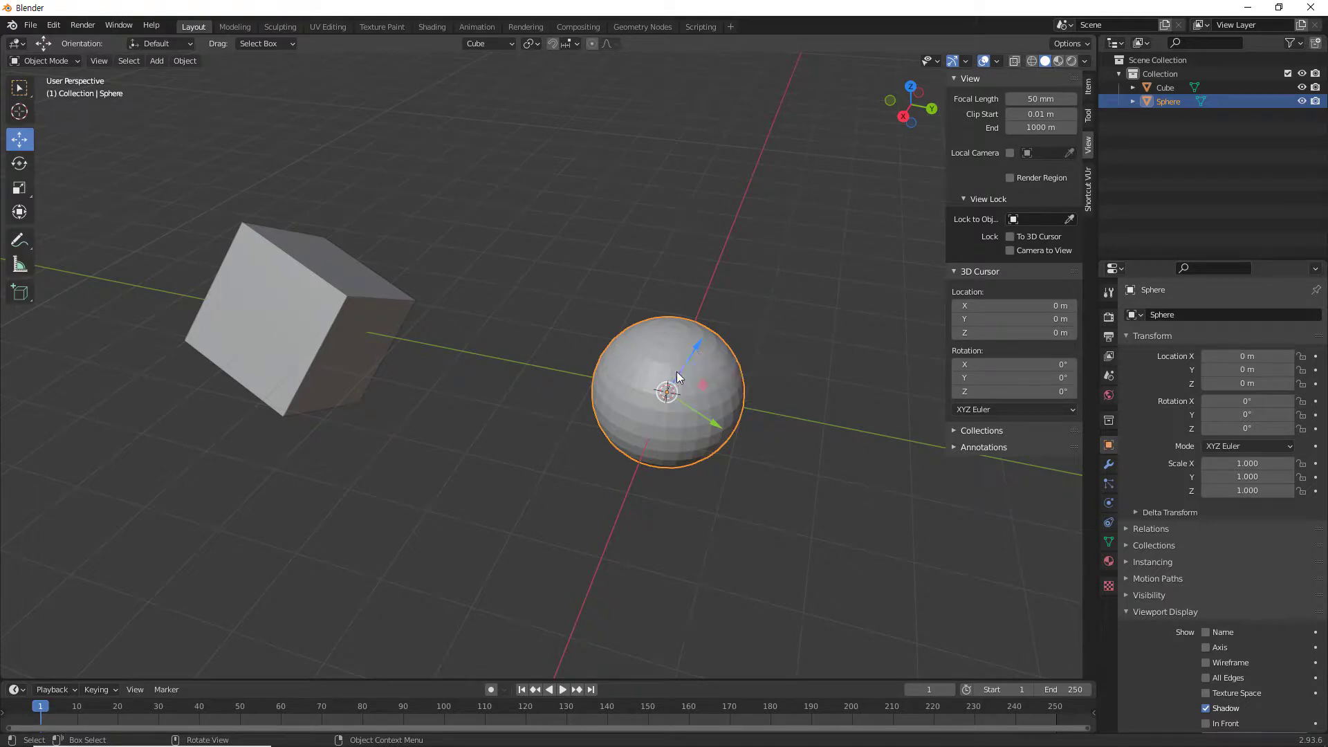
click(19, 163)
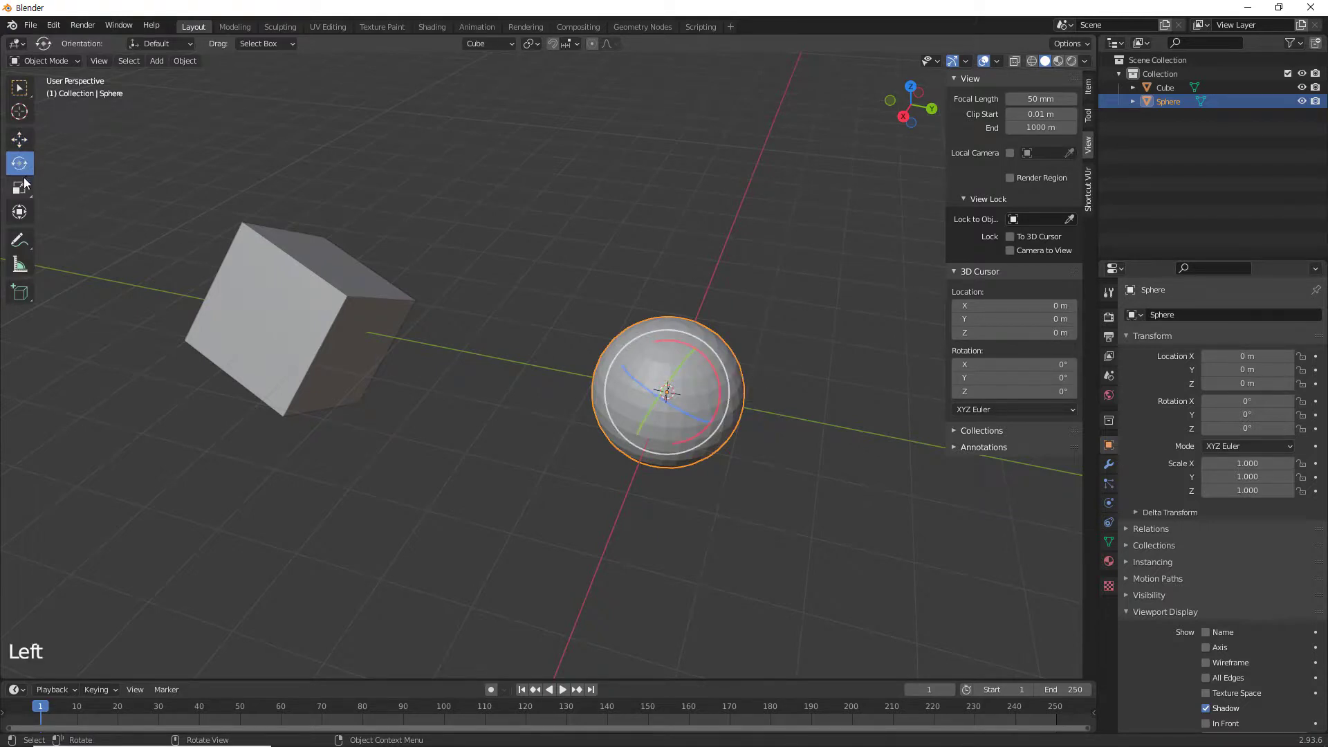
click(20, 188)
click(289, 302)
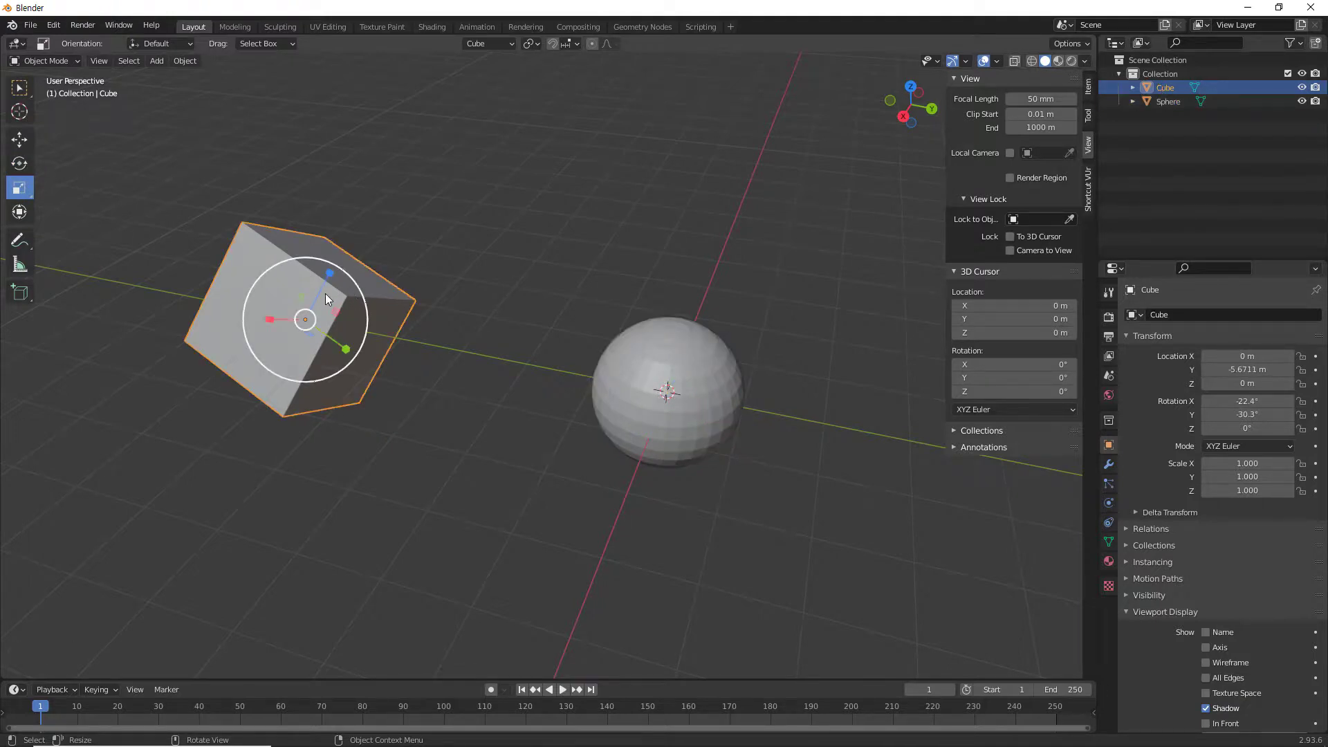
click(678, 379)
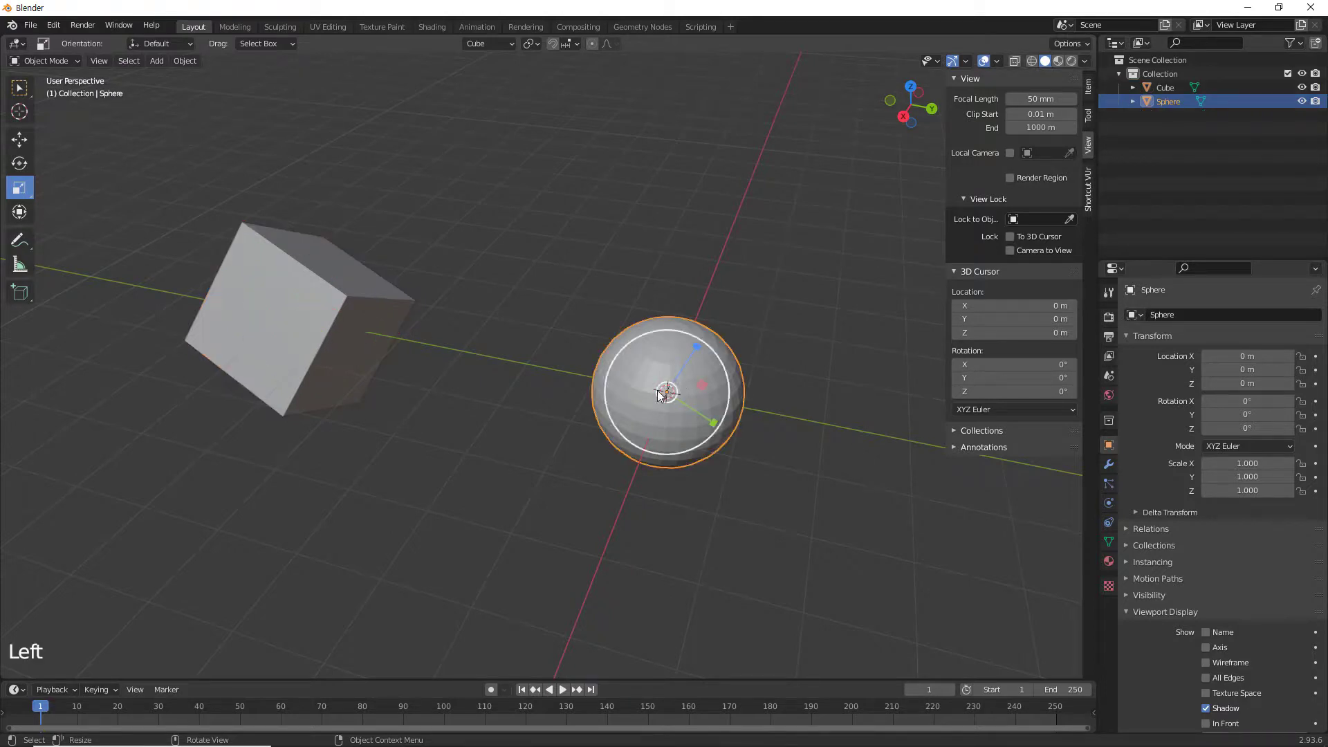
- Move the sphere and the cube upward along the custom orientation's Z axis, bringing the cube to about Z 0.62 m
click(19, 138)
drag(696, 345, 706, 329)
click(335, 293)
drag(331, 282, 333, 236)
click(683, 355)
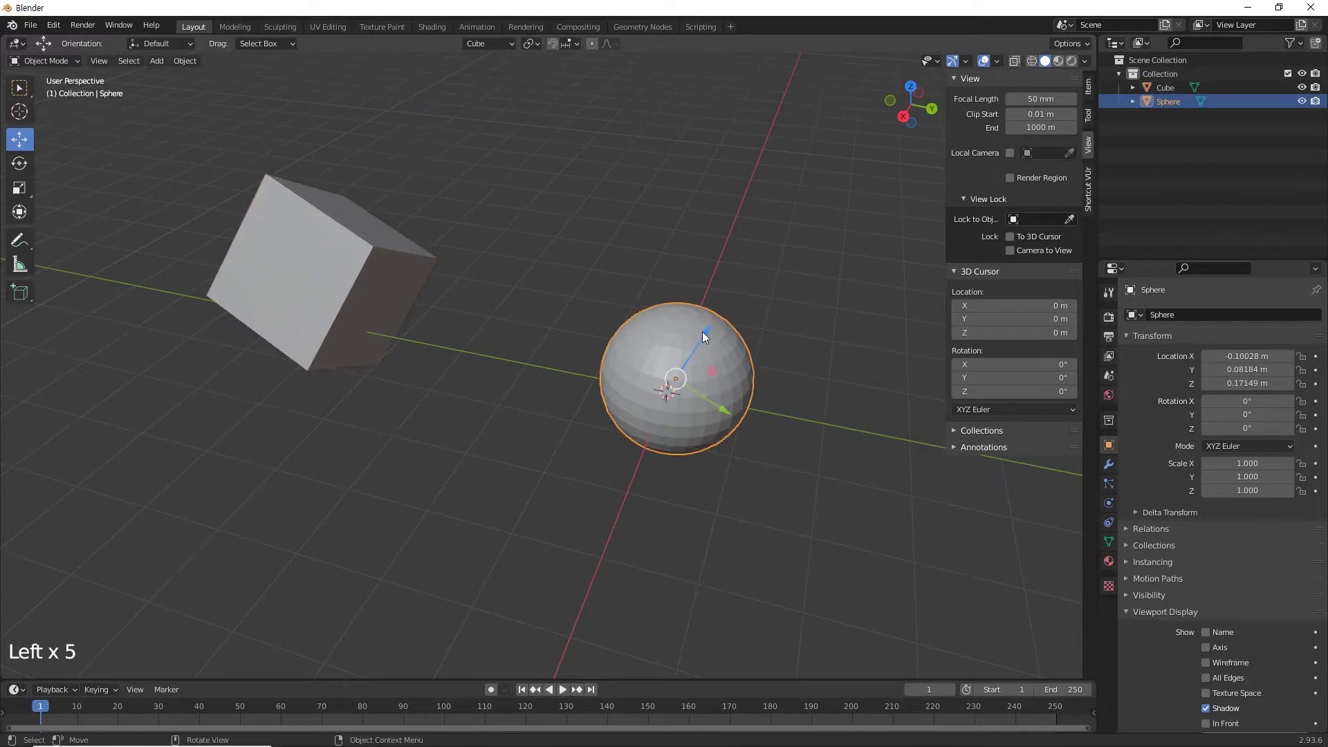
mouse_move(703, 336)
mouse_down()
mouse_move(740, 263)
mouse_move(716, 315)
mouse_up()
- Move the cube along the custom Y axis to about Y -4.48 m and nudge the sphere along it to about Y 0.23 m
click(382, 297)
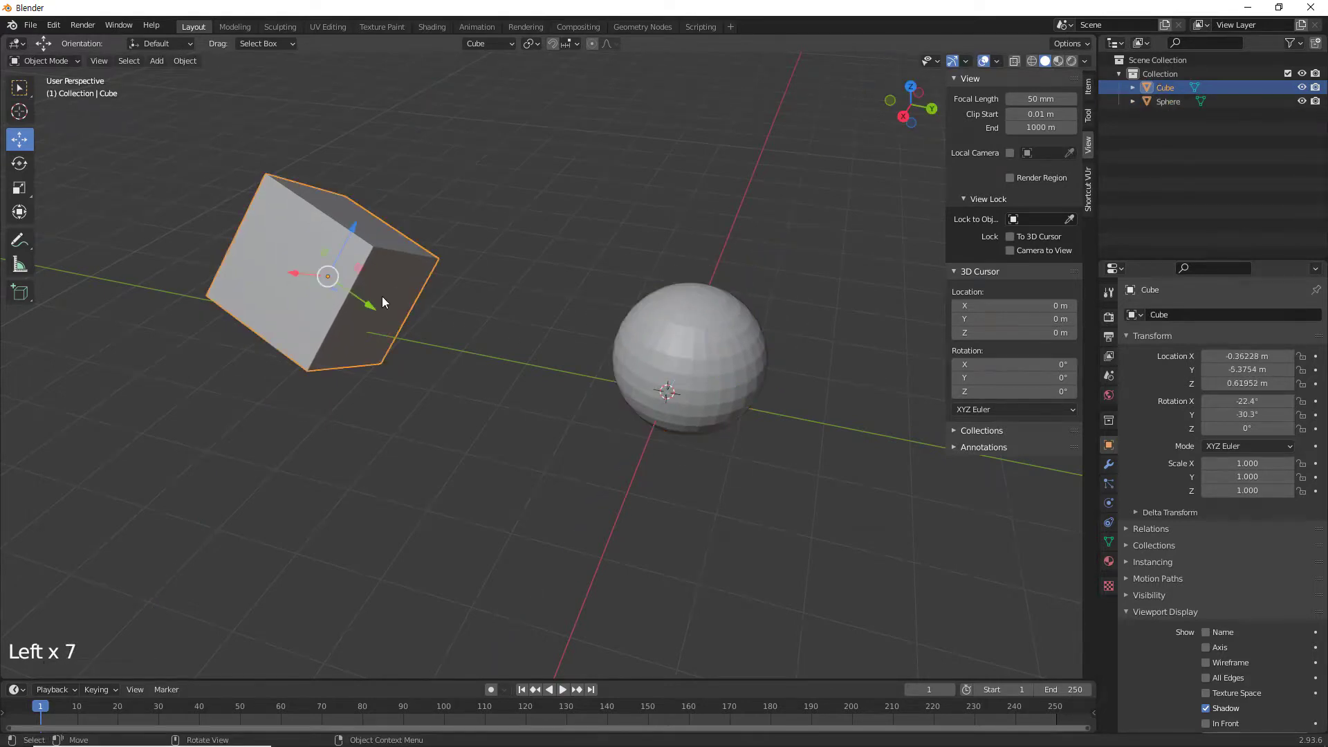
drag(369, 308, 412, 339)
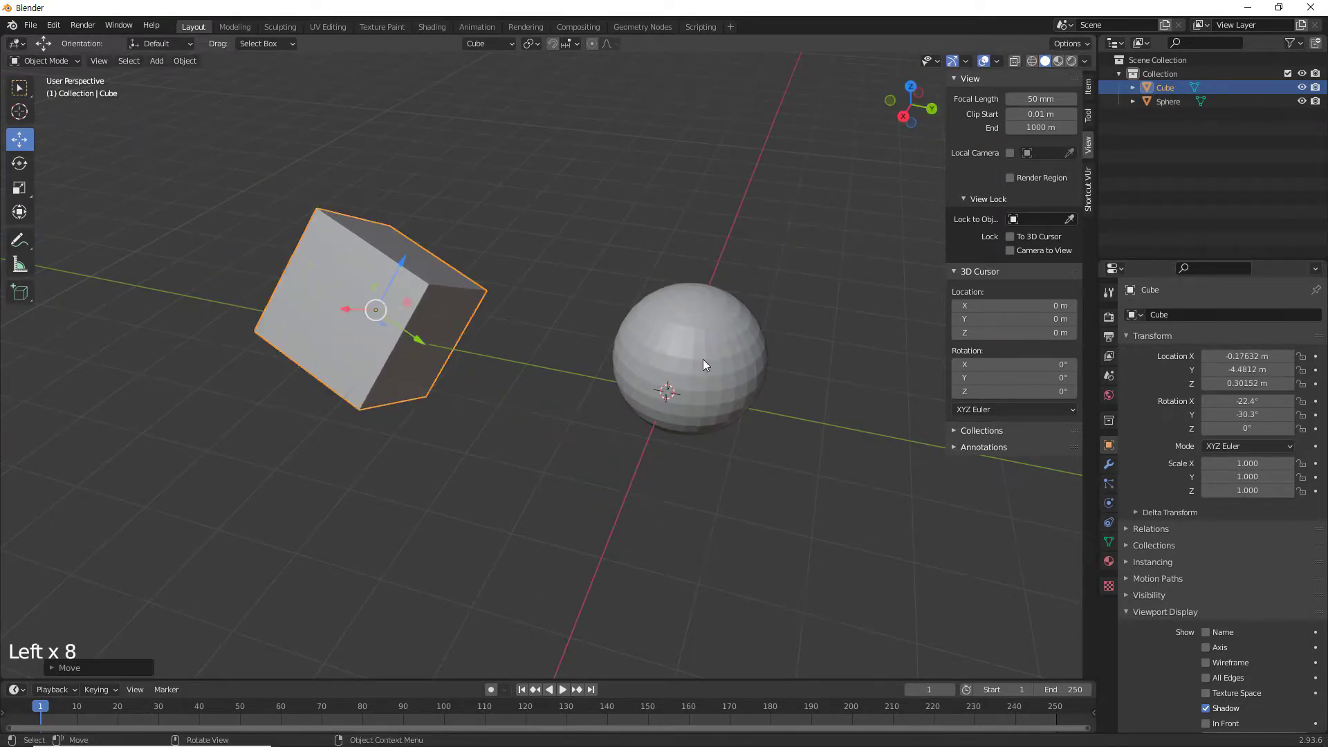
click(704, 361)
mouse_move(742, 401)
mouse_down()
mouse_move(775, 426)
mouse_move(749, 404)
mouse_up()
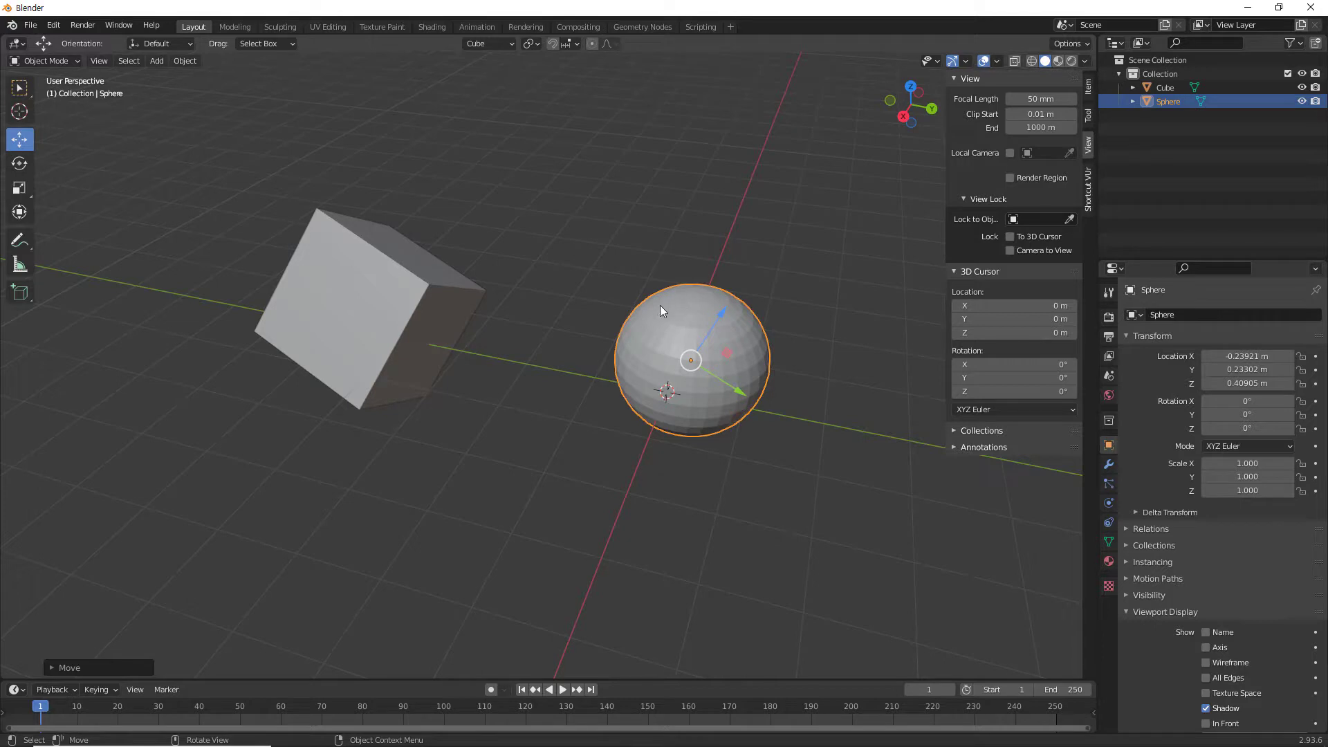
- Deselect the sphere and open the list of transform orientations
click(512, 45)
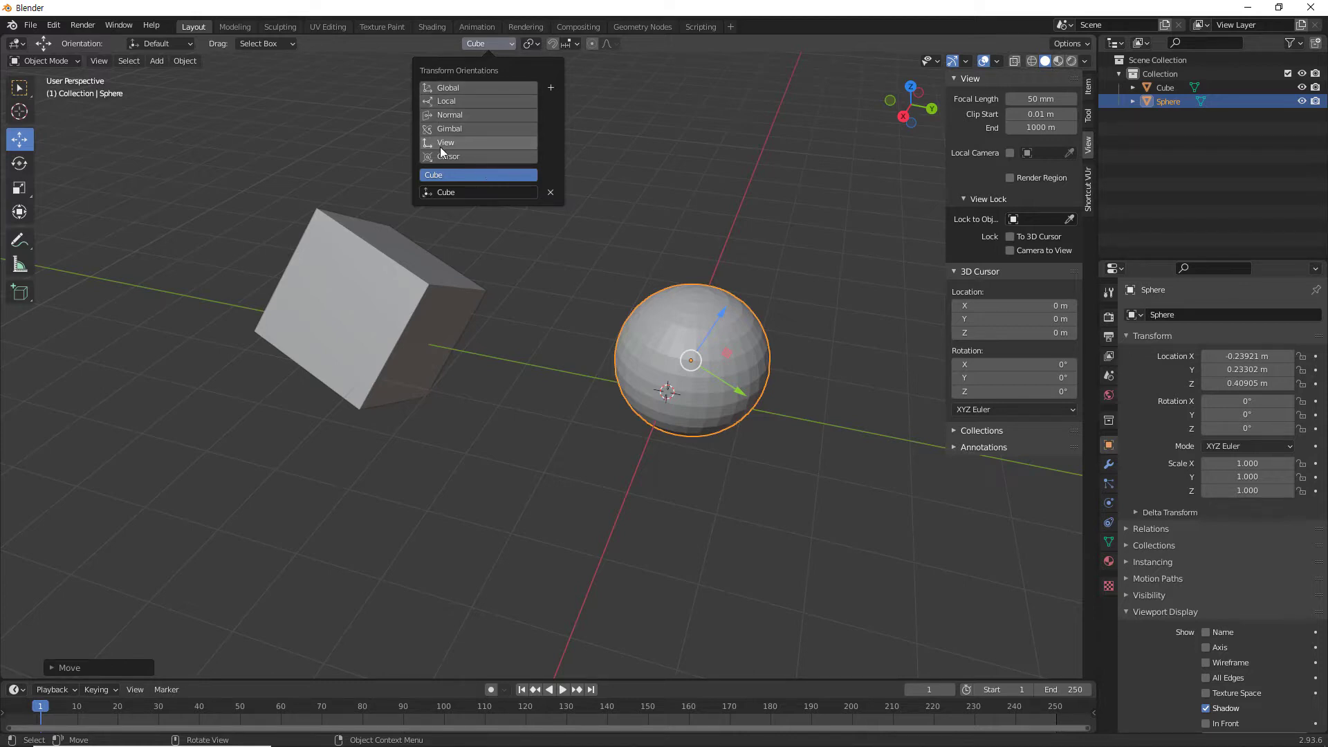
click(628, 253)
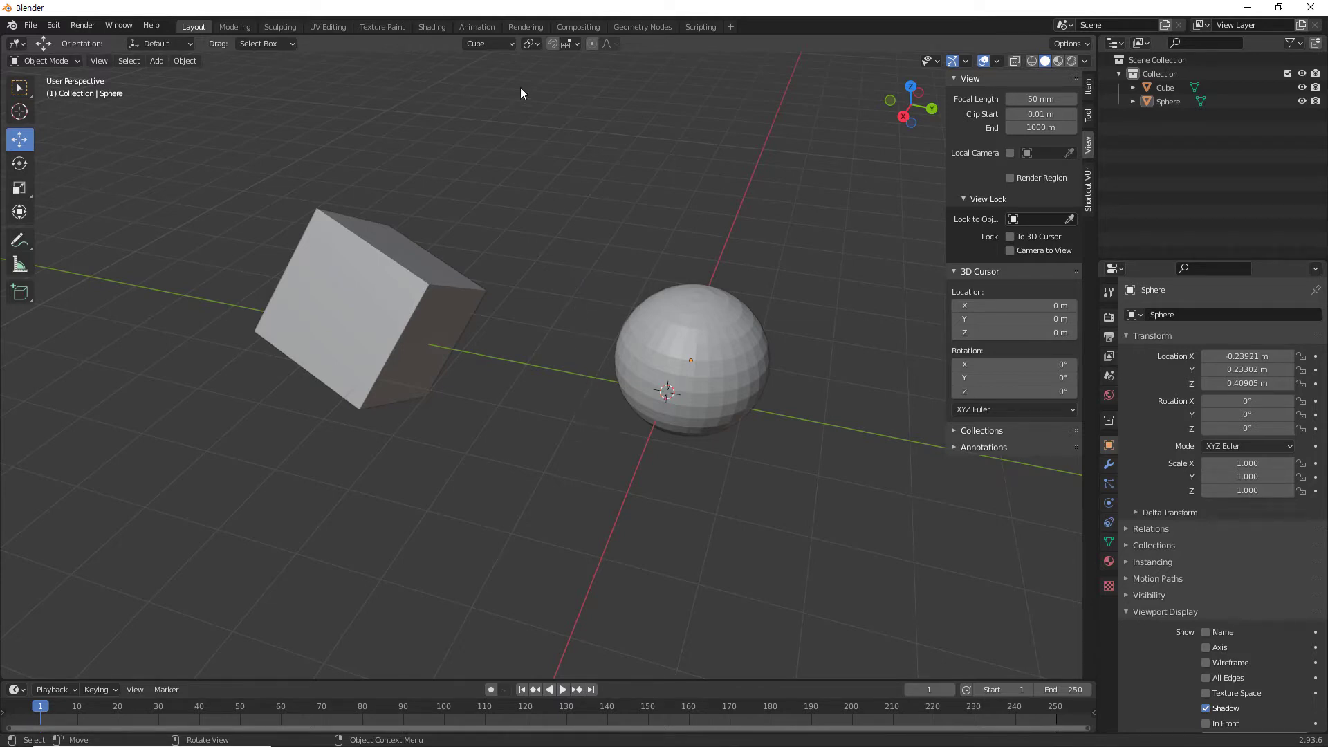
click(512, 43)
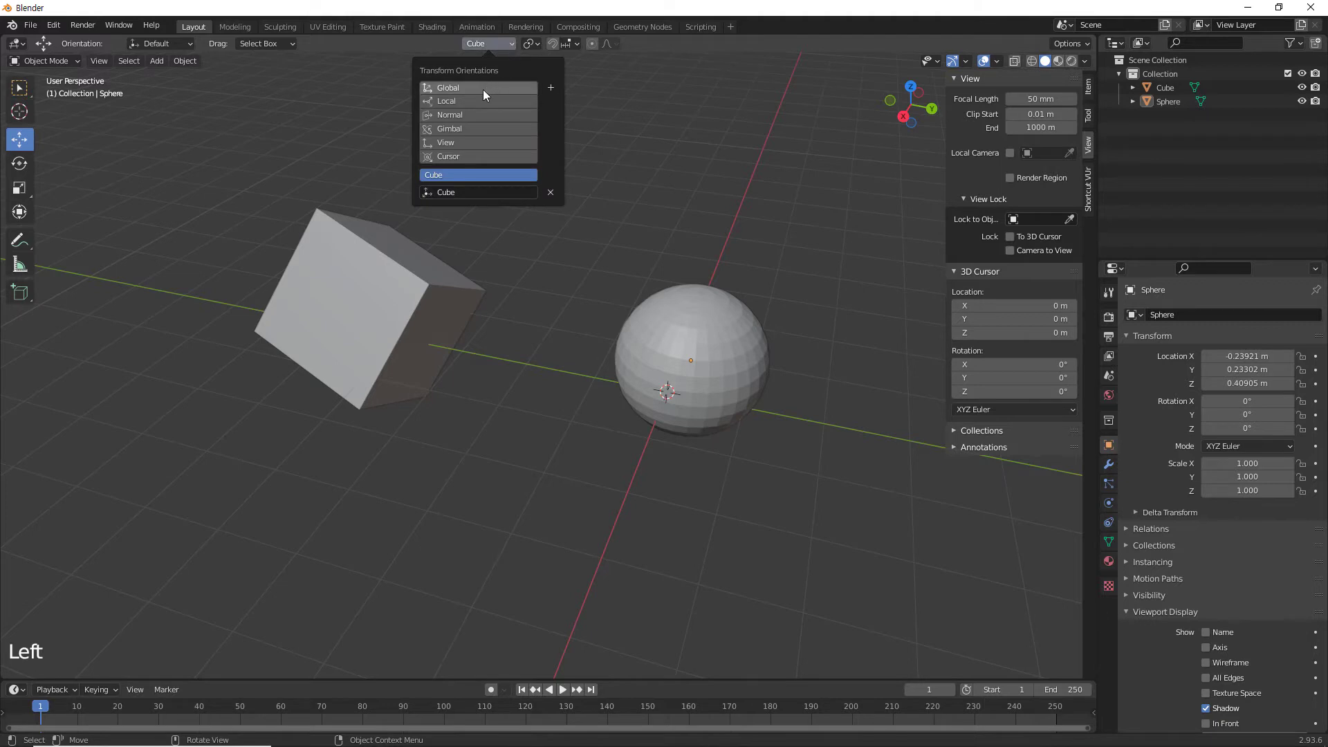